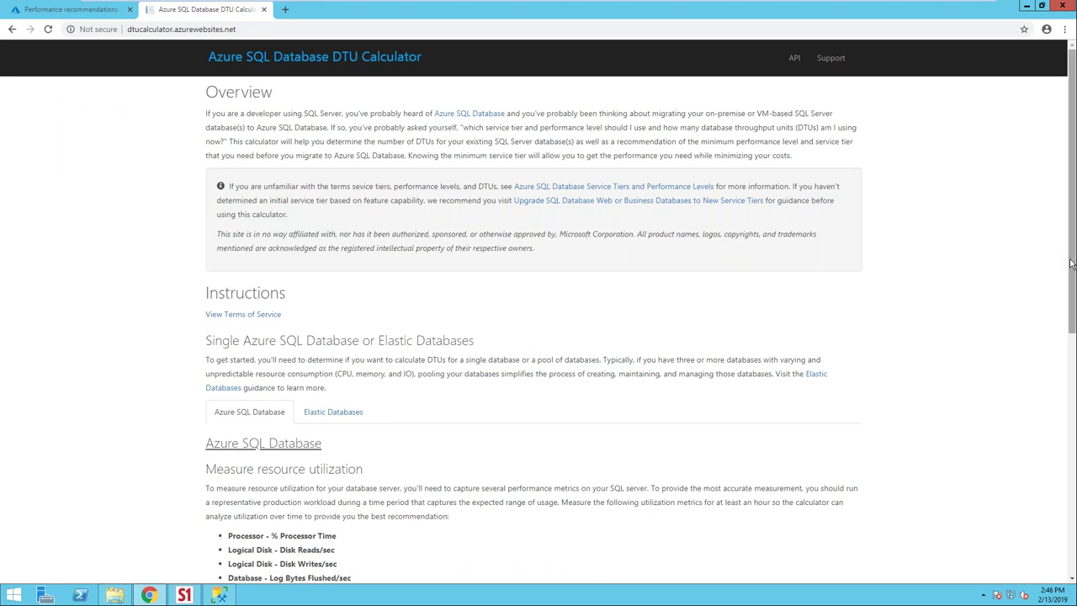
Calculate the single Azure SQL Database DTU recommendation with 8 cores and the Premium-8cpu.csv file from C:\Azure\DTU.
drag(1071, 268, 1074, 357)
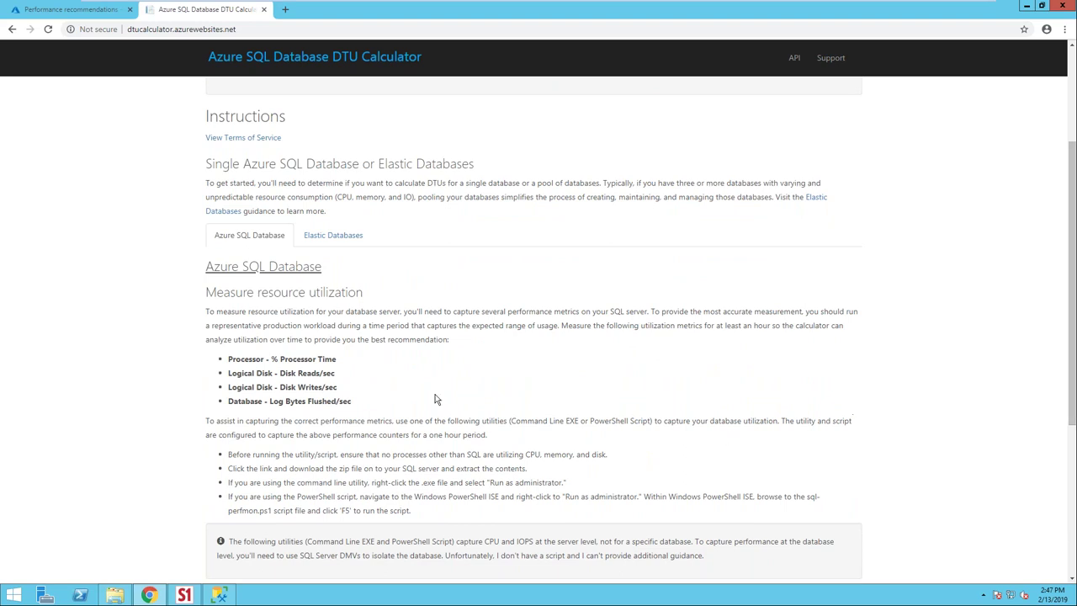
drag(374, 407, 253, 349)
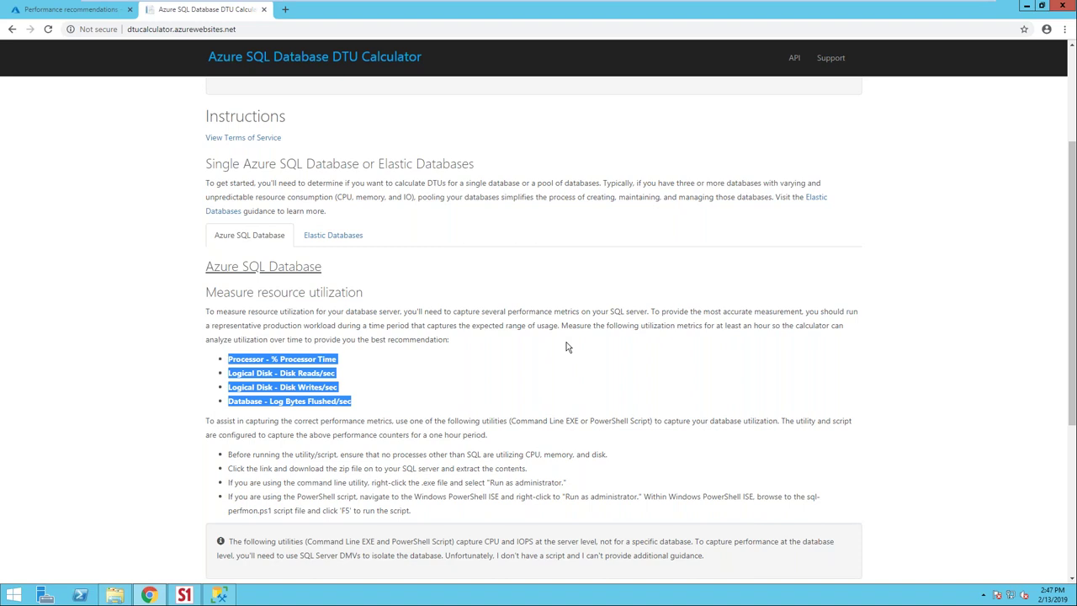
drag(1073, 334, 1073, 423)
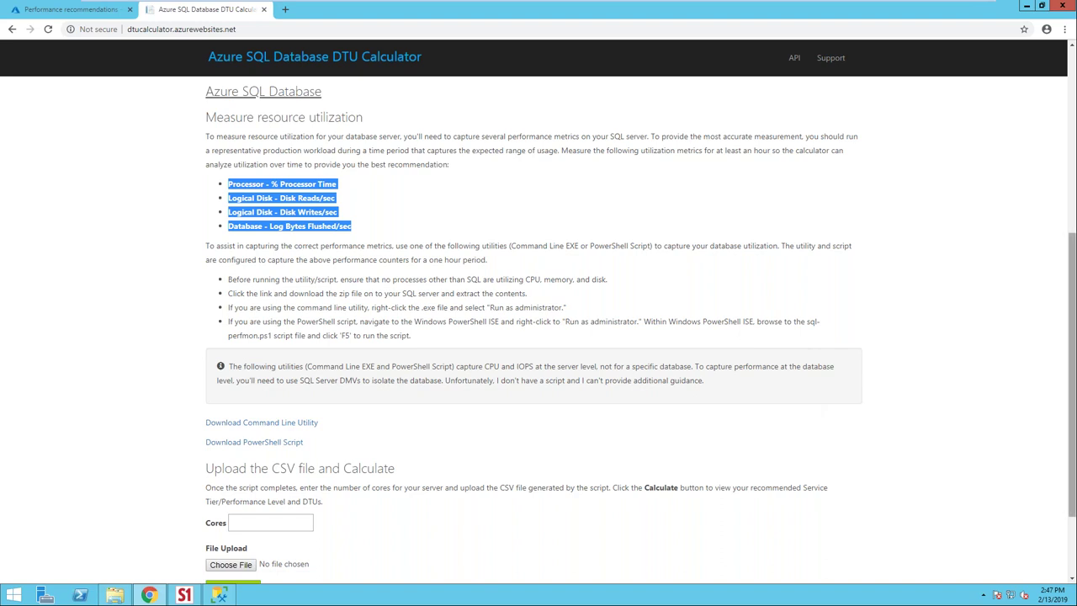
drag(1072, 339, 1070, 400)
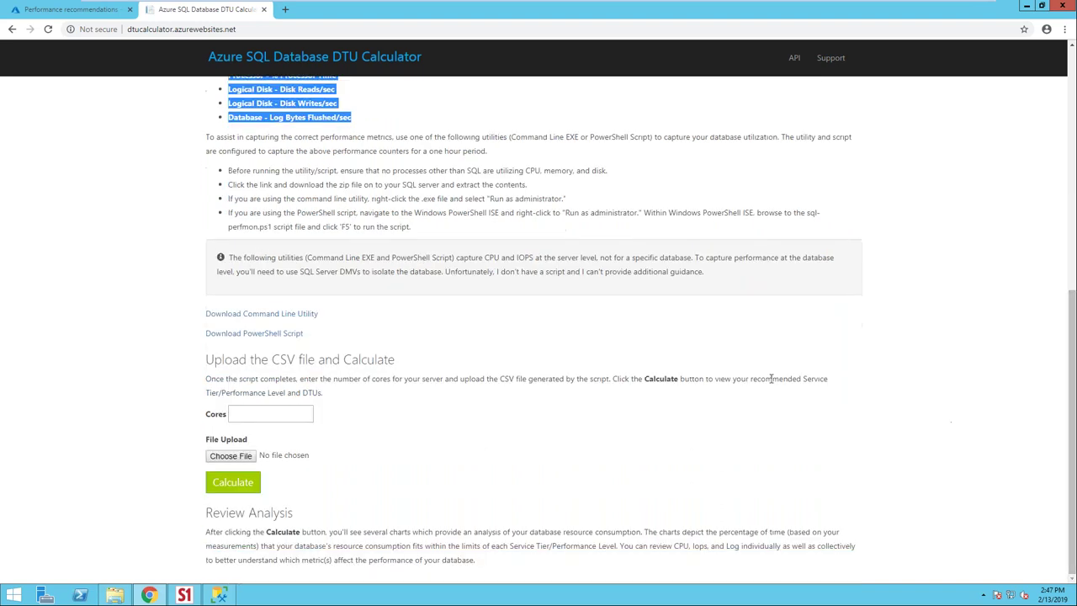
click(246, 412)
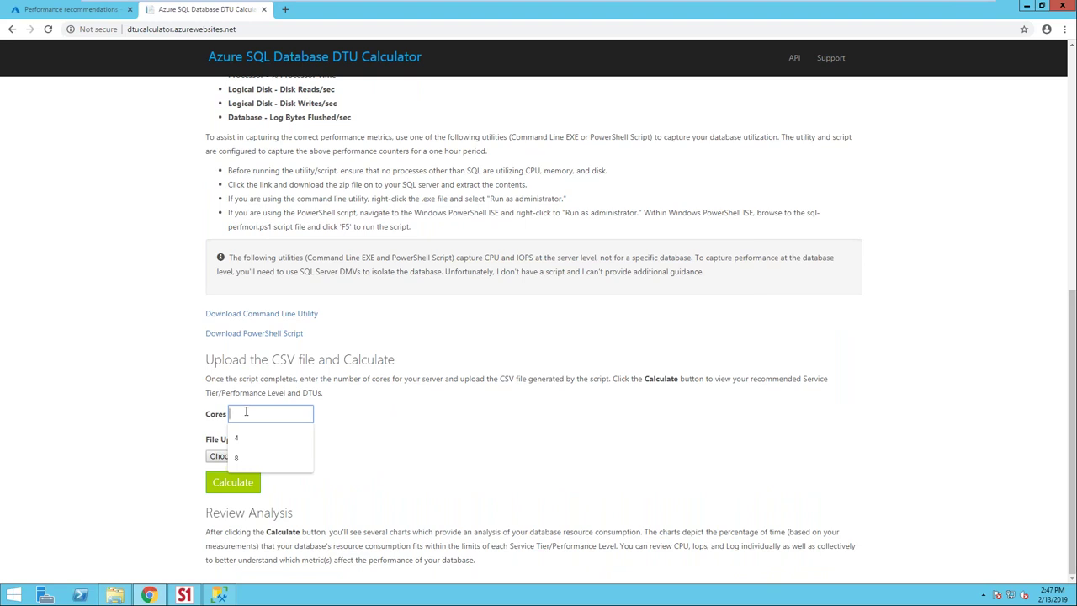
click(243, 455)
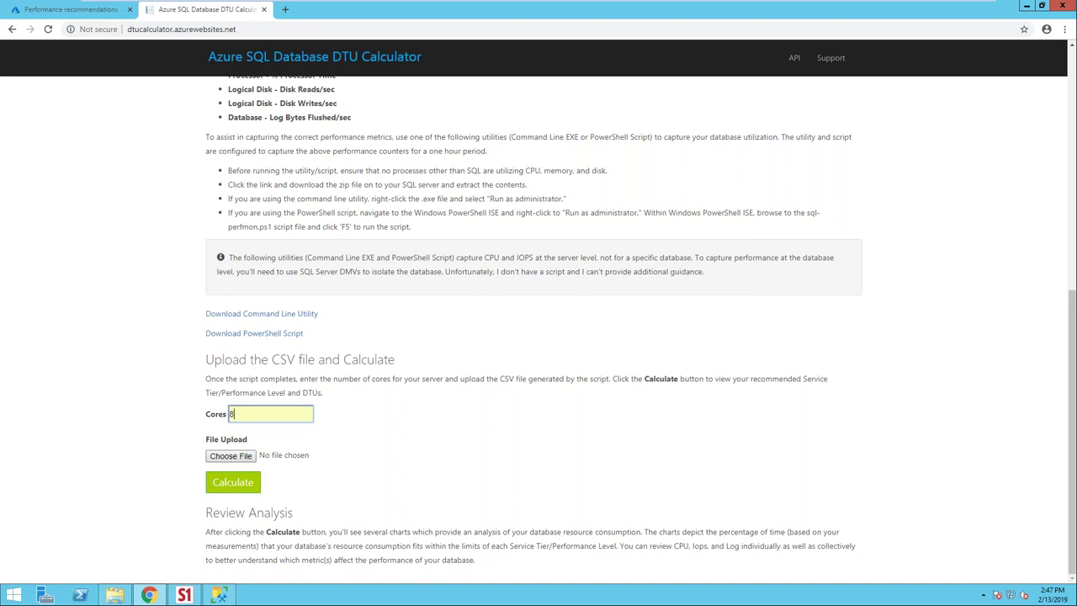
click(231, 455)
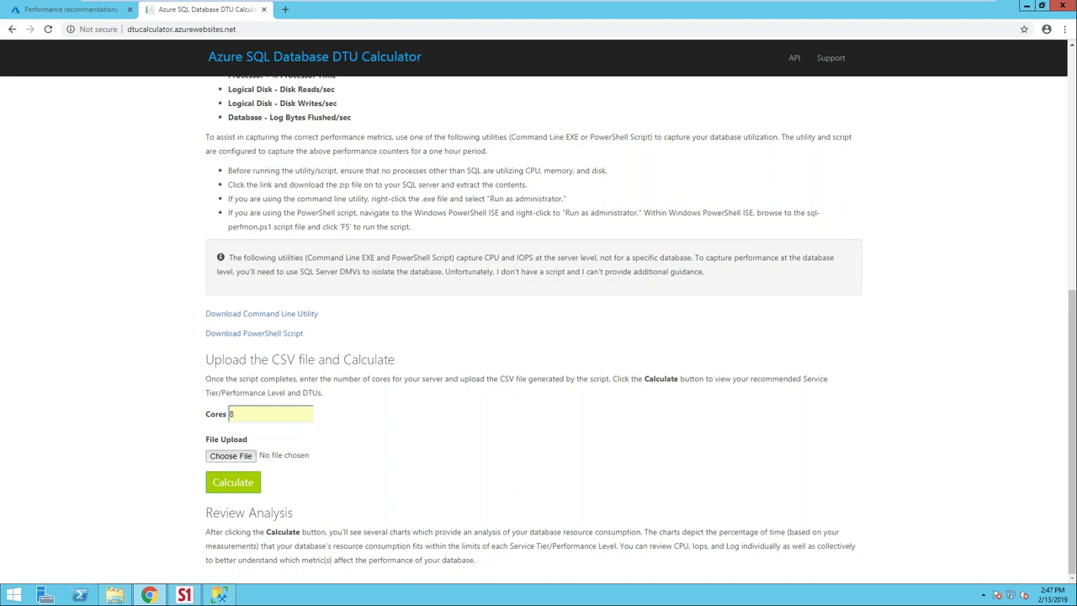
double_click(132, 91)
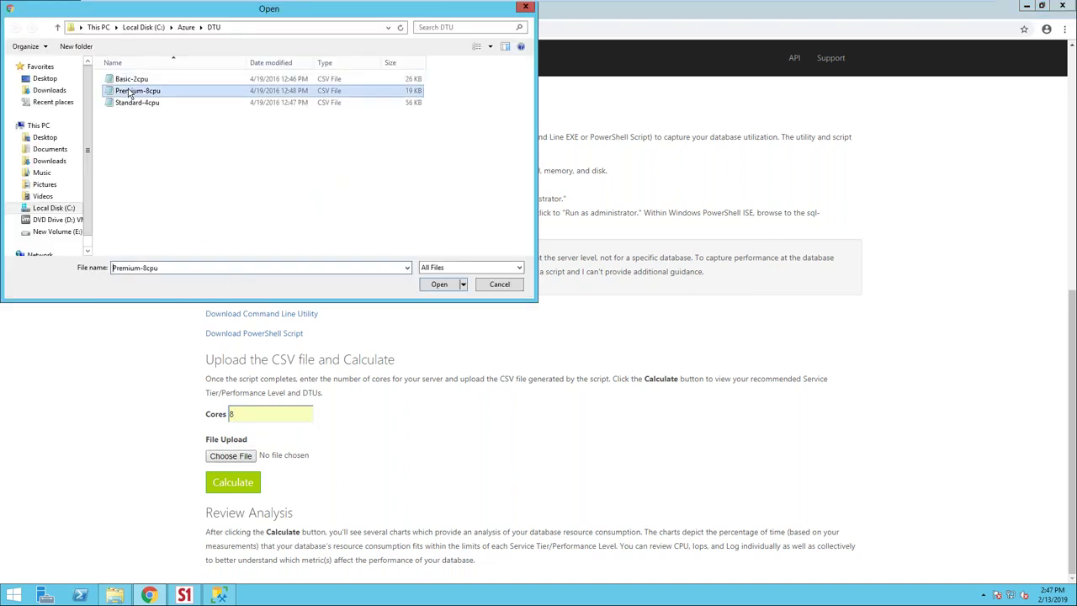
click(233, 482)
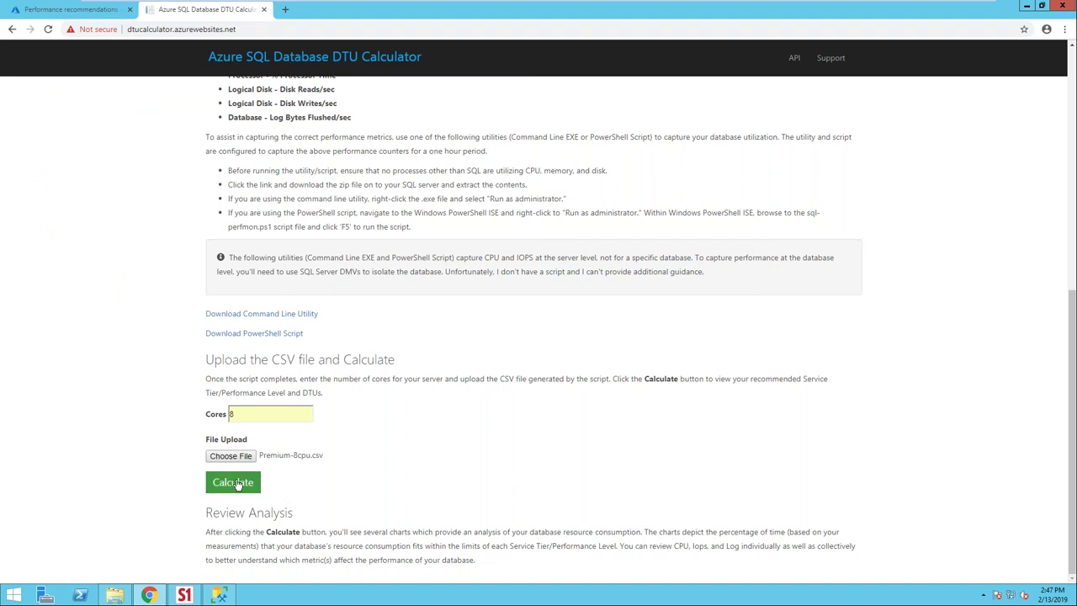
Switch to File Explorer and open the C:\Azure\DTUcalc folder.
mouse_move(114, 595)
click(115, 526)
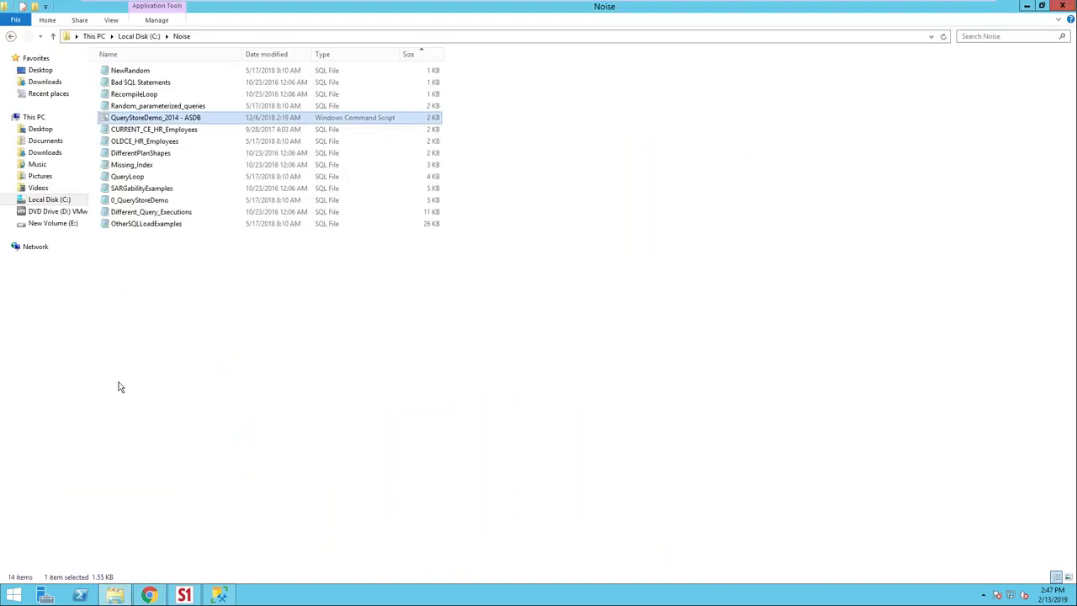
click(139, 36)
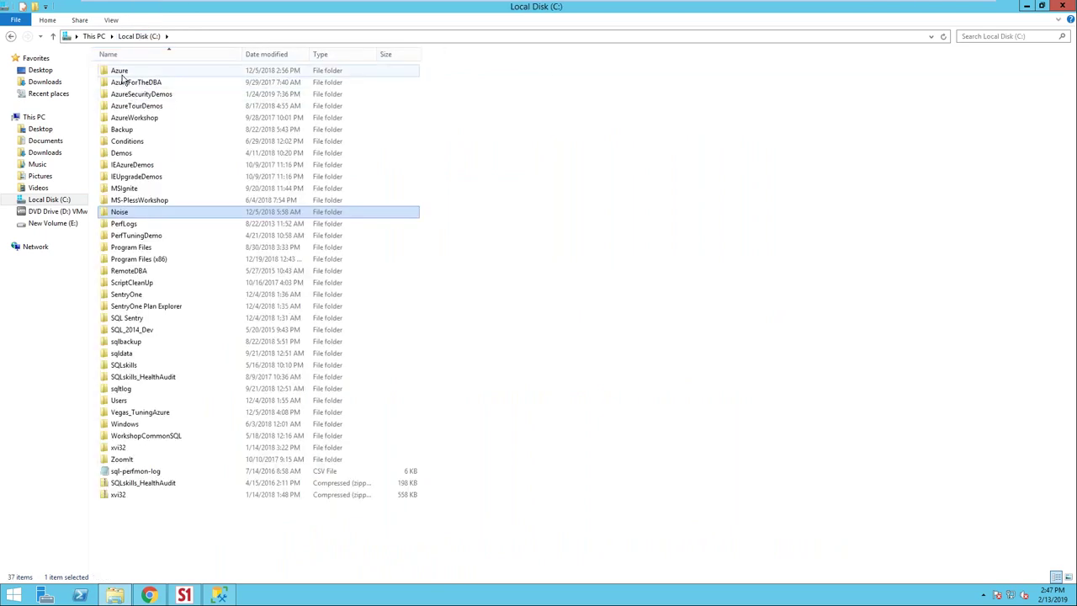
double_click(123, 72)
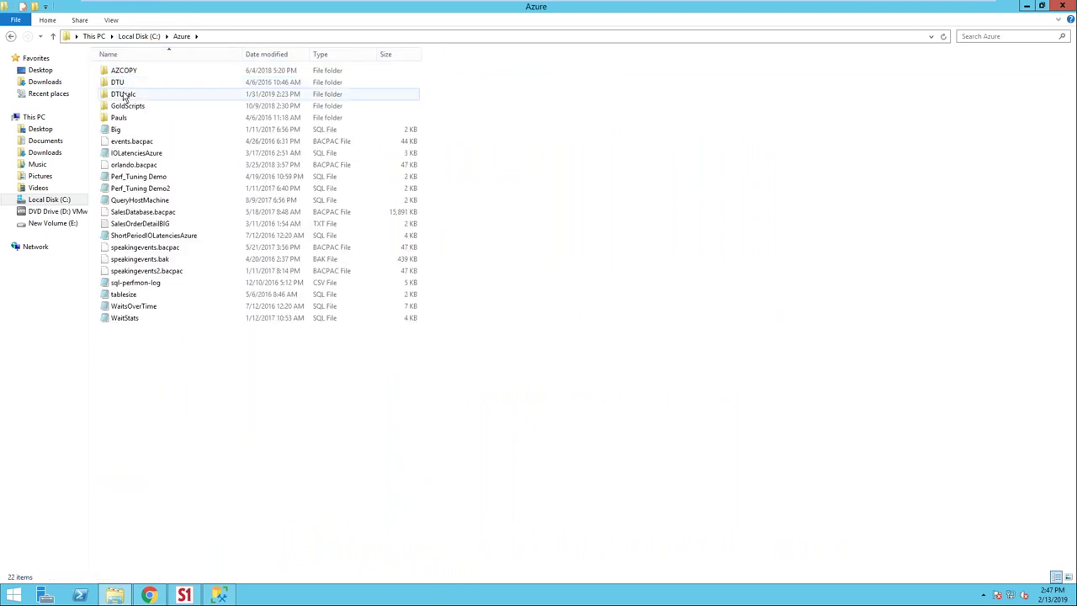
double_click(123, 93)
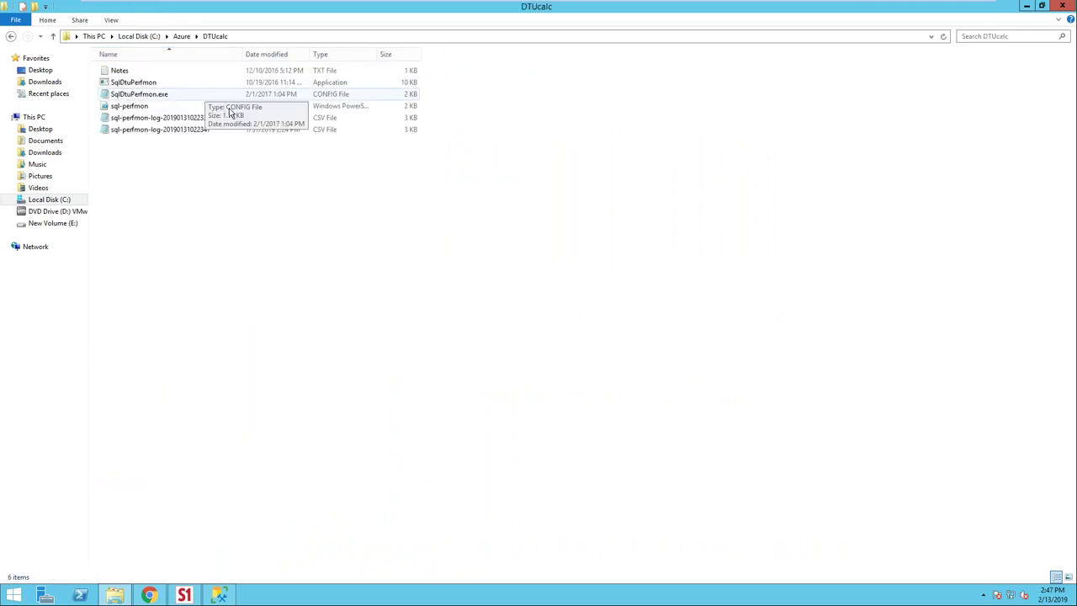
Delete both existing sql-perfmon-log CSV files from the DTUcalc folder.
click(204, 120)
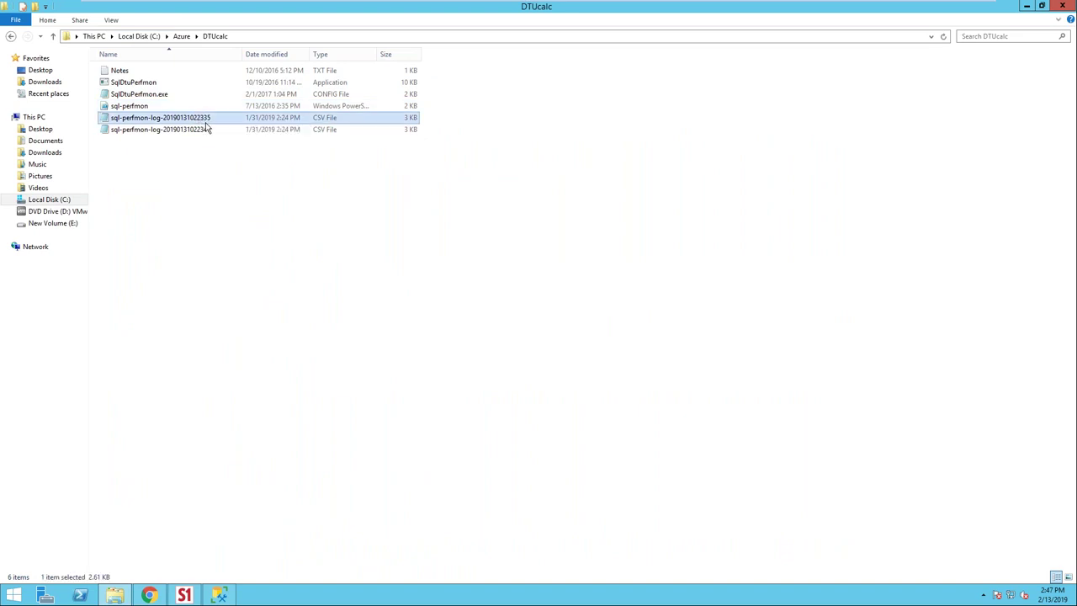
shift+click(206, 128)
key(Delete)
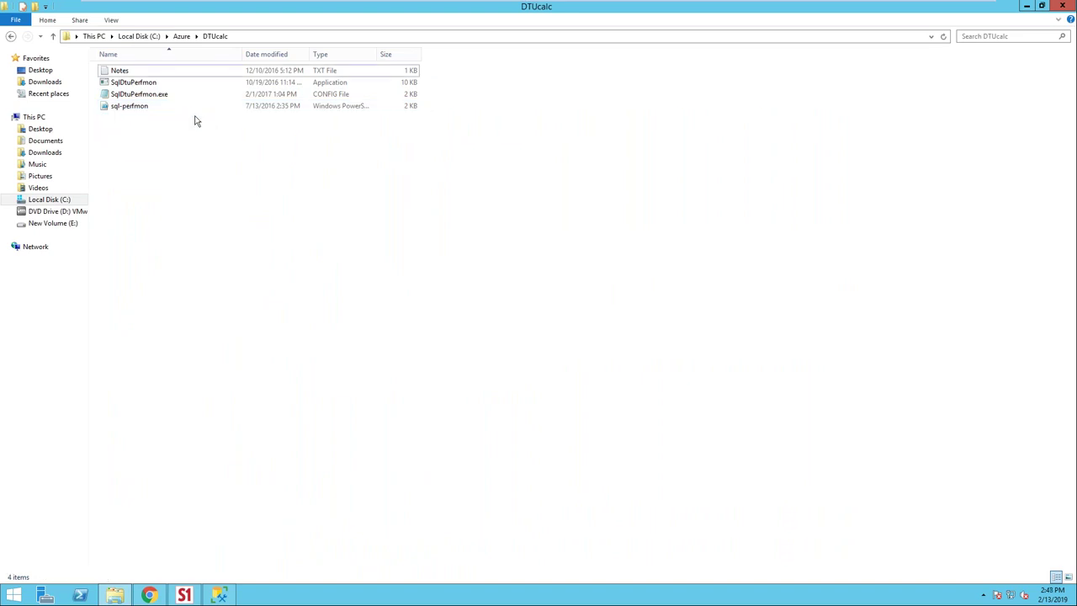
Open the SqlDtuPerfmon.exe config file in Notepad, examine its MaxSamples and CsvPath settings, and close it.
double_click(155, 98)
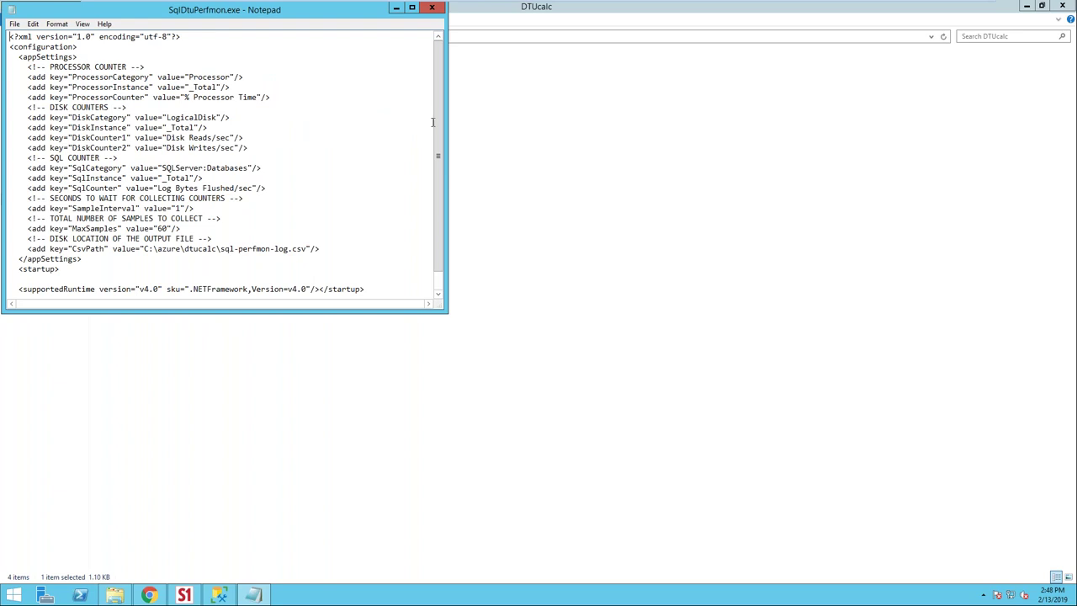
scroll(438, 142, down, 1)
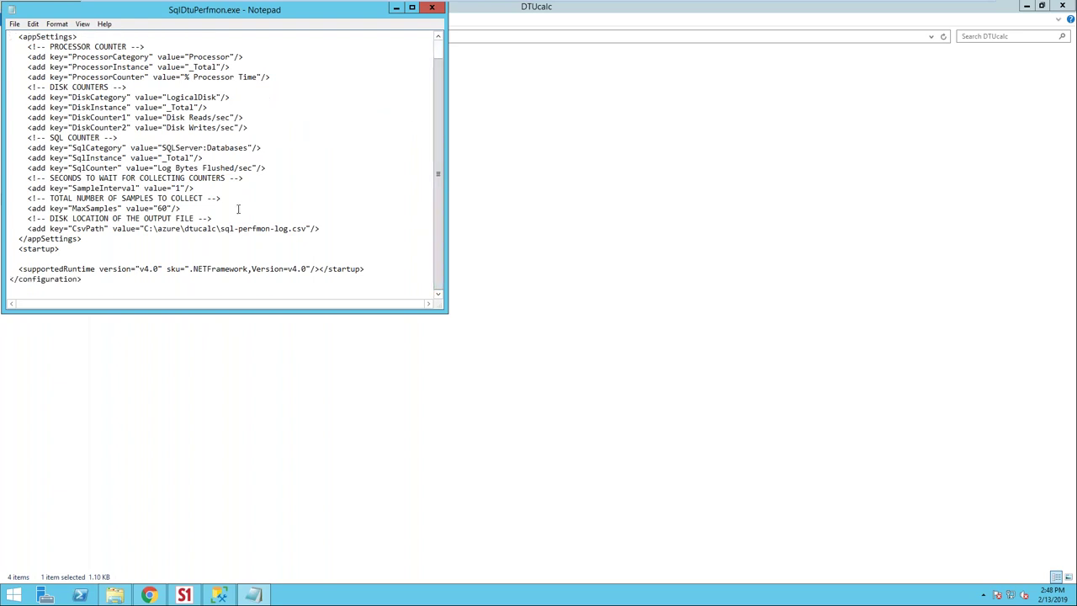
double_click(162, 208)
drag(146, 228, 293, 226)
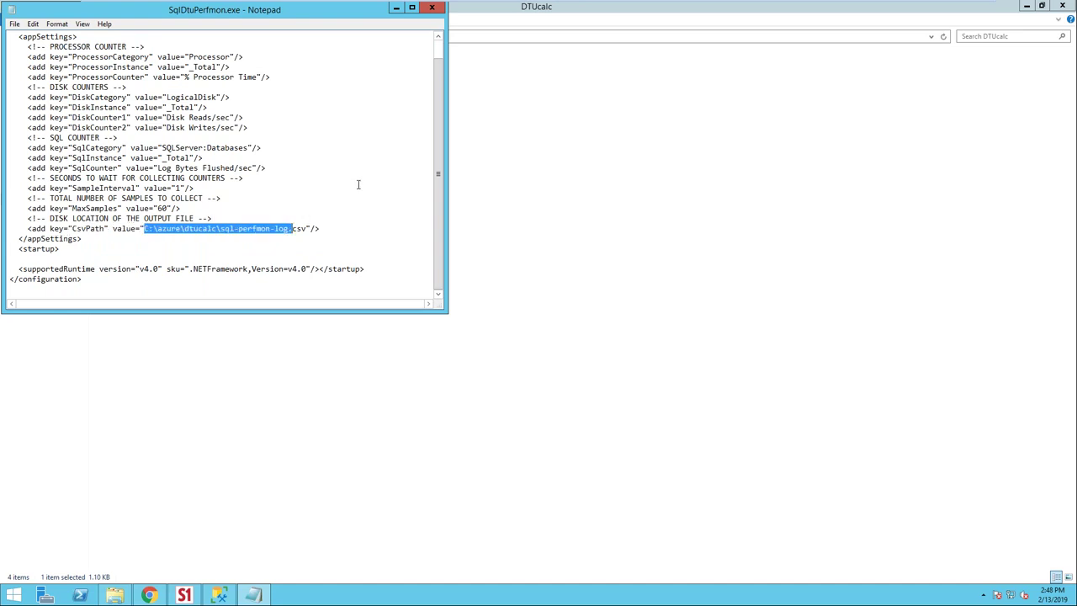
click(433, 9)
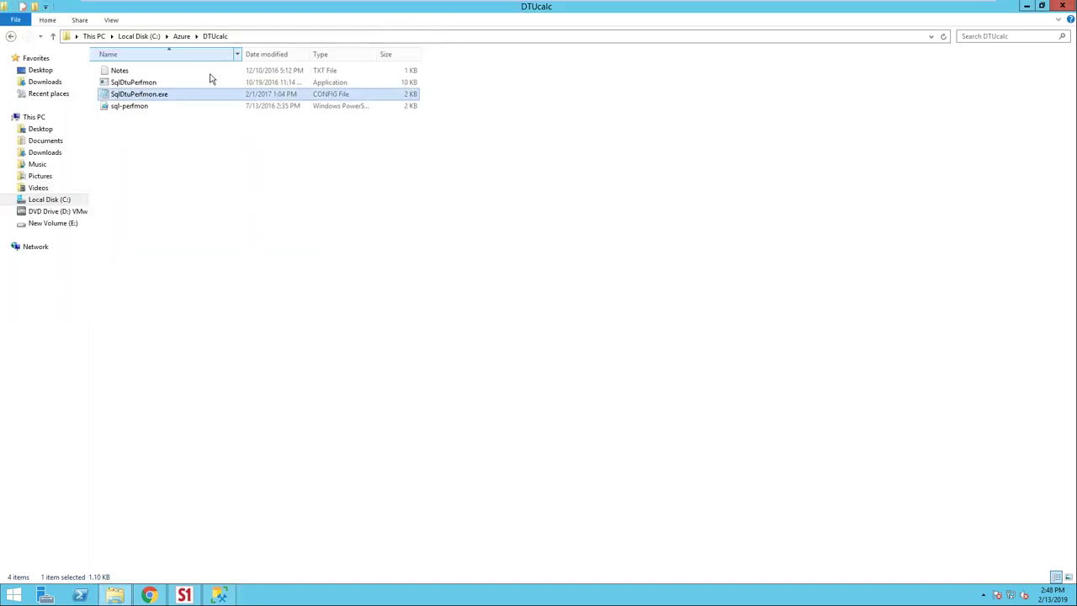
Start three instances of the SqlDtuPerfmon application to capture performance counters, and return to the DTUcalc folder.
double_click(139, 83)
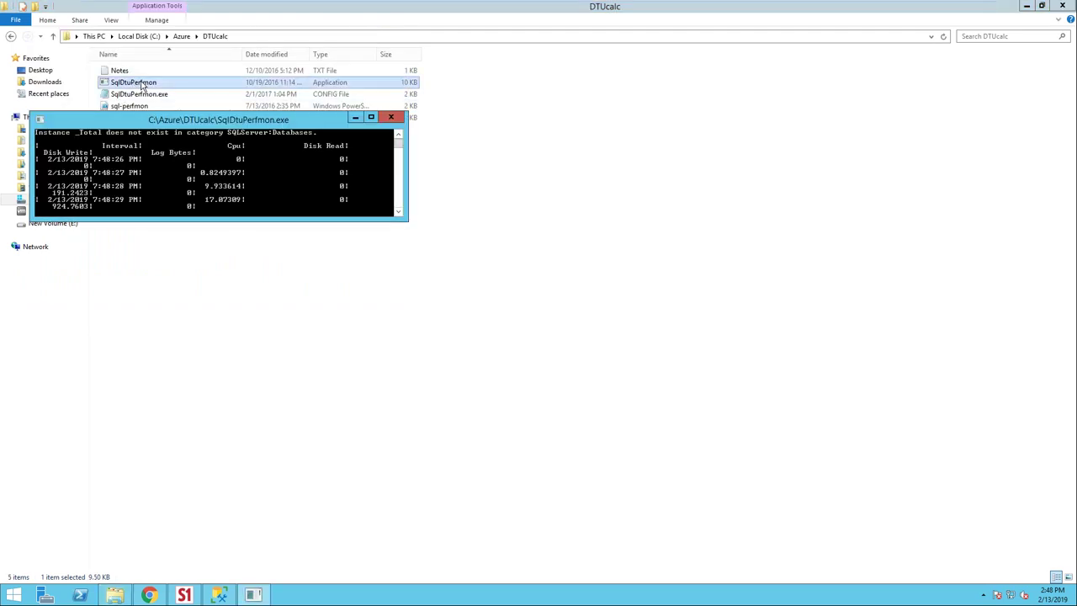
double_click(139, 84)
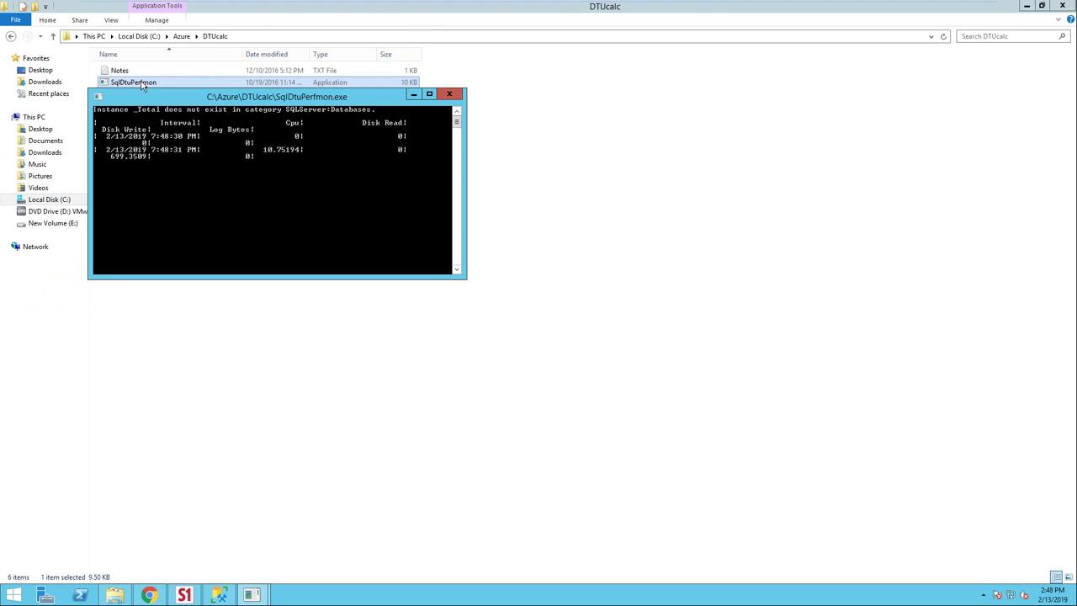
drag(231, 100, 327, 148)
double_click(139, 82)
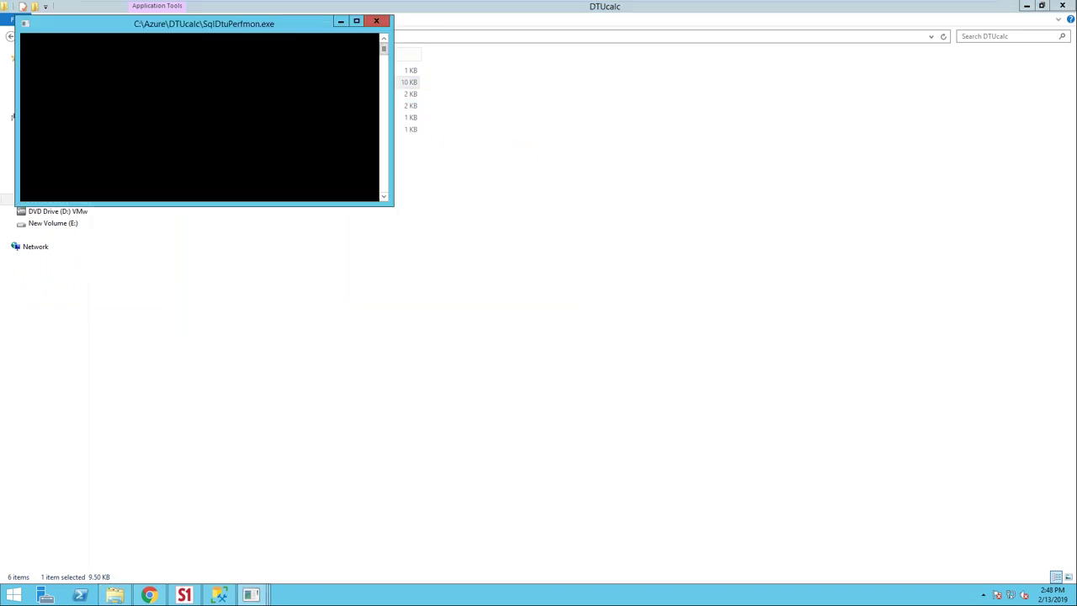
click(551, 152)
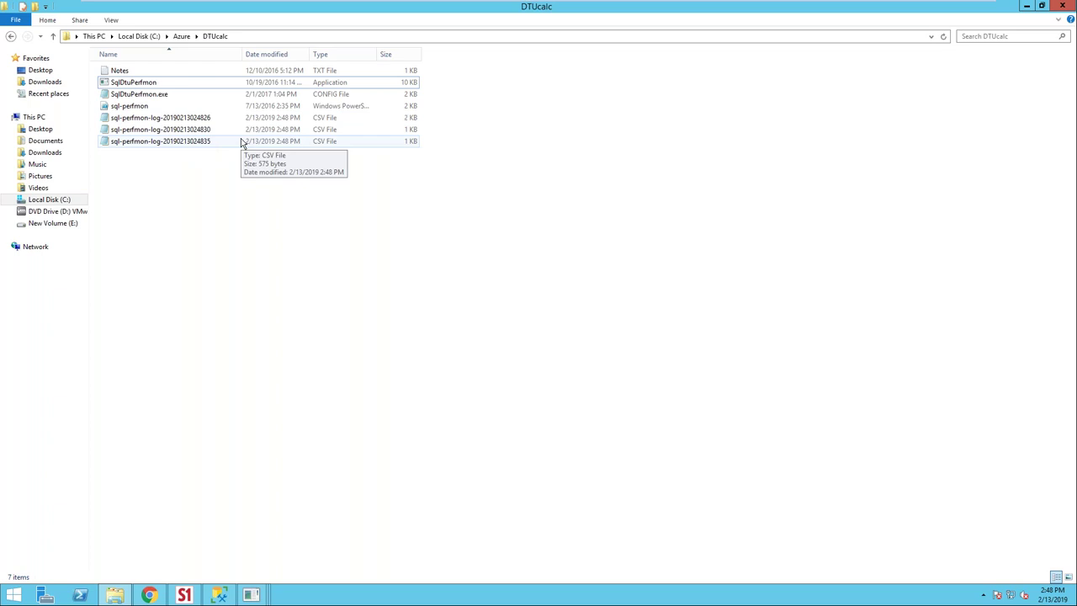
double_click(202, 117)
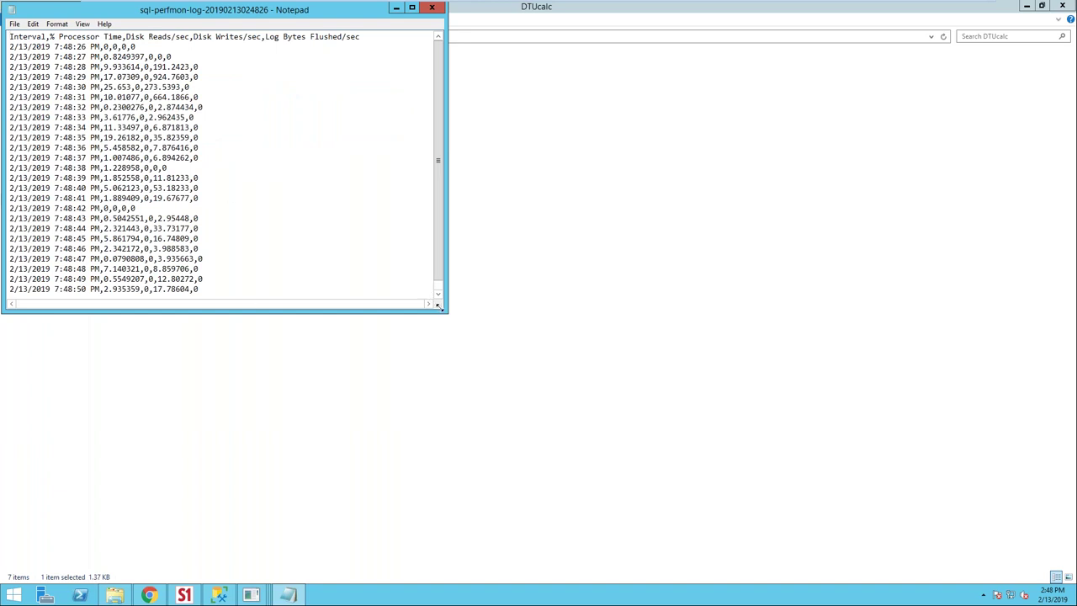
drag(439, 307, 575, 436)
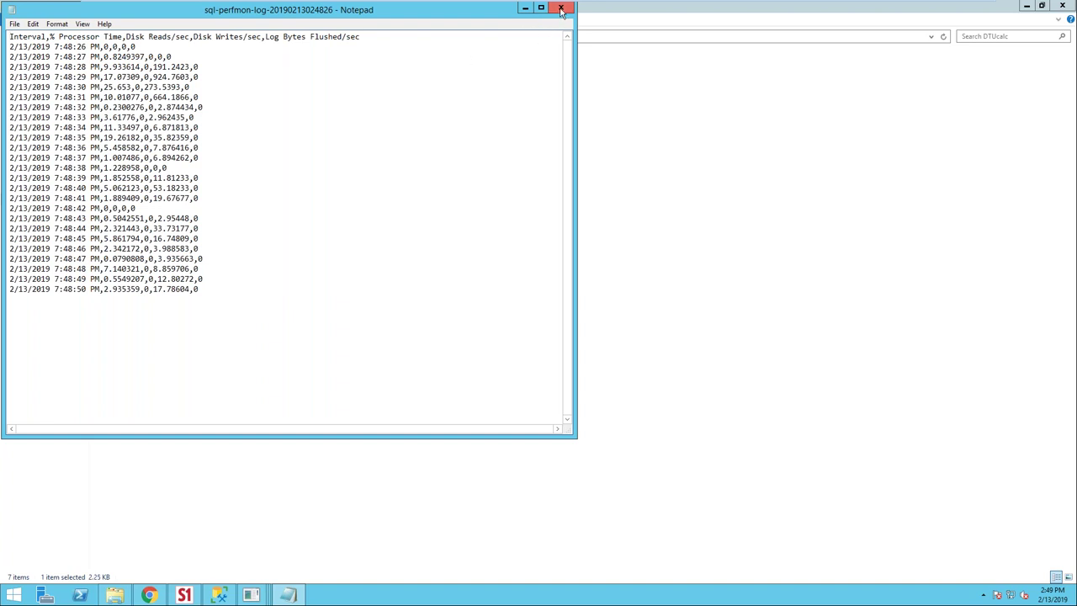
click(561, 9)
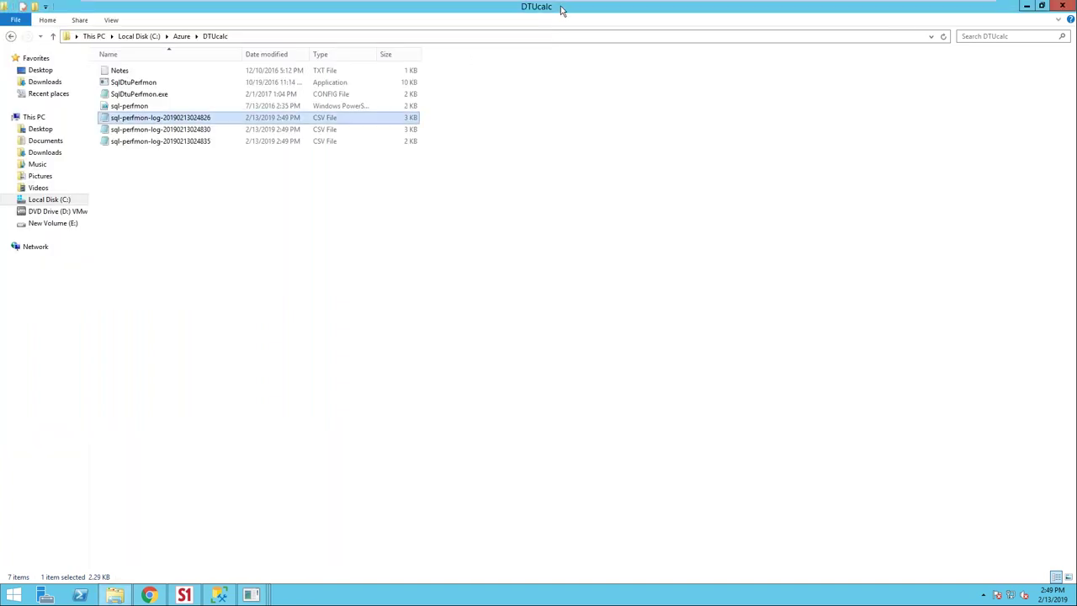
Close the File Explorer window and the running SqlDtuPerfmon console windows to get back to the calculator results.
click(1065, 7)
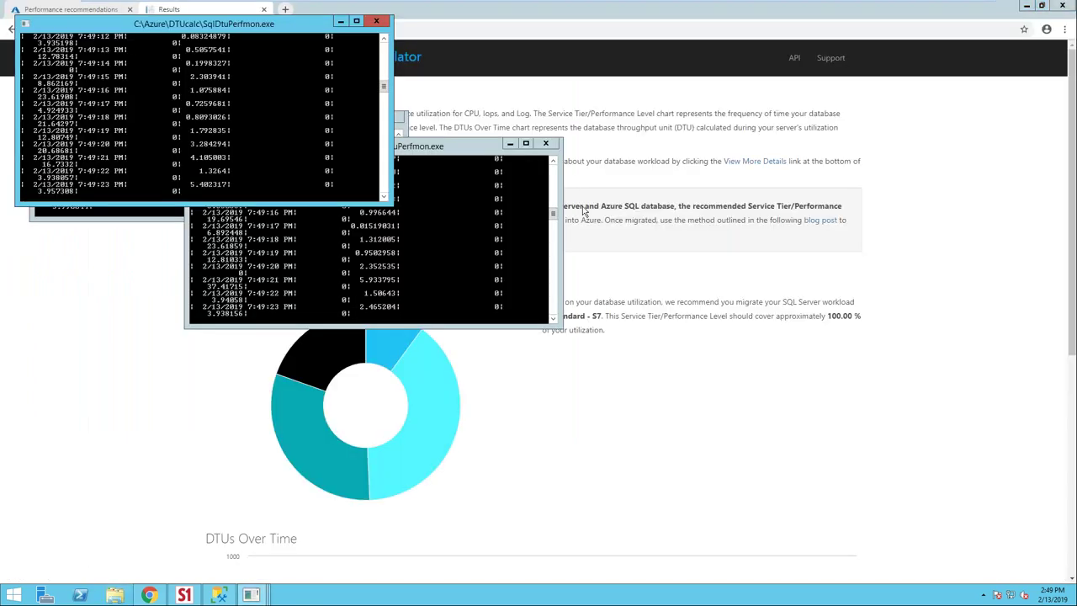
click(545, 144)
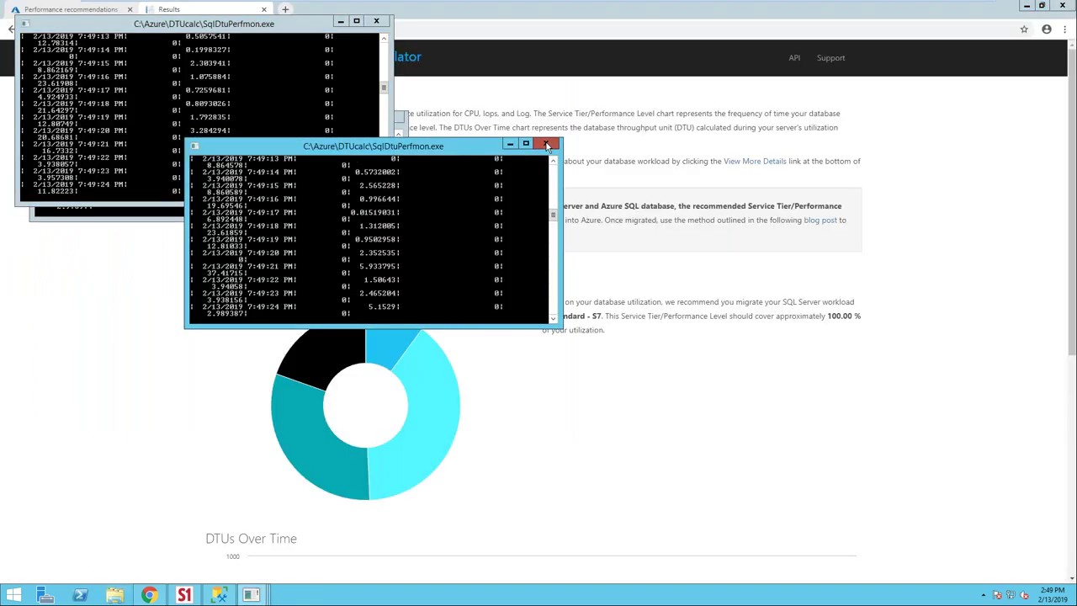
click(547, 145)
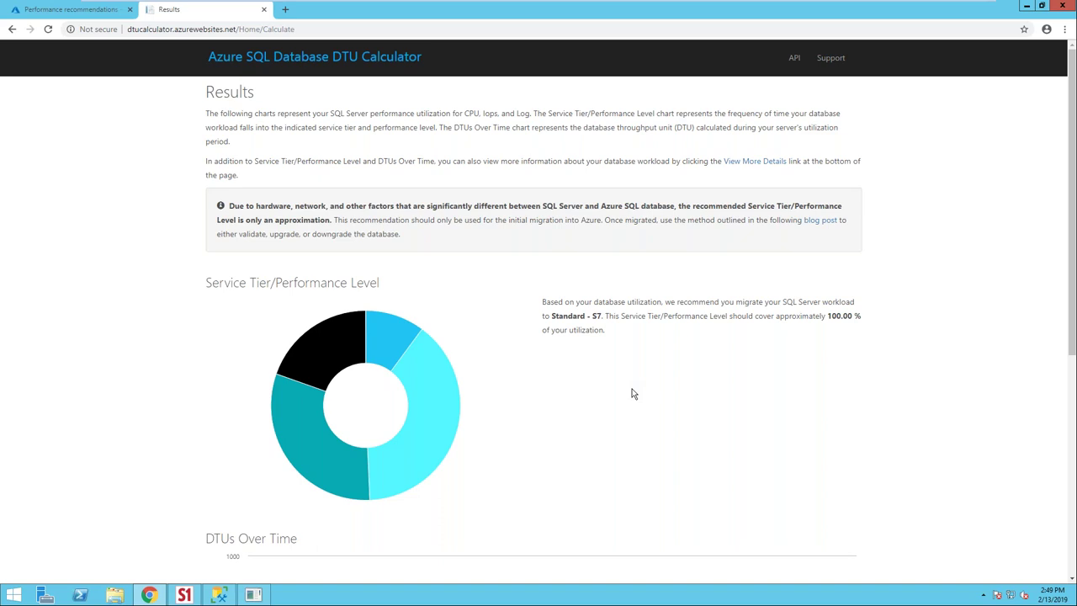
Examine the recommended service tier and the DTUs Over Time chart, and expand the additional details for CPU and Iops.
scroll(971, 300, down, 1)
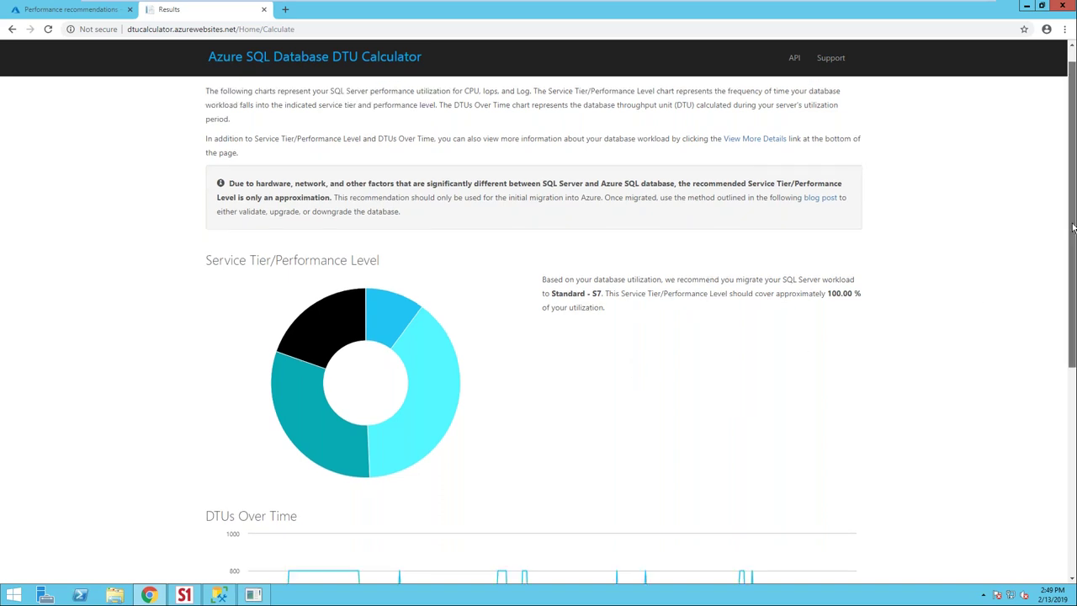
scroll(1072, 260, down, 4)
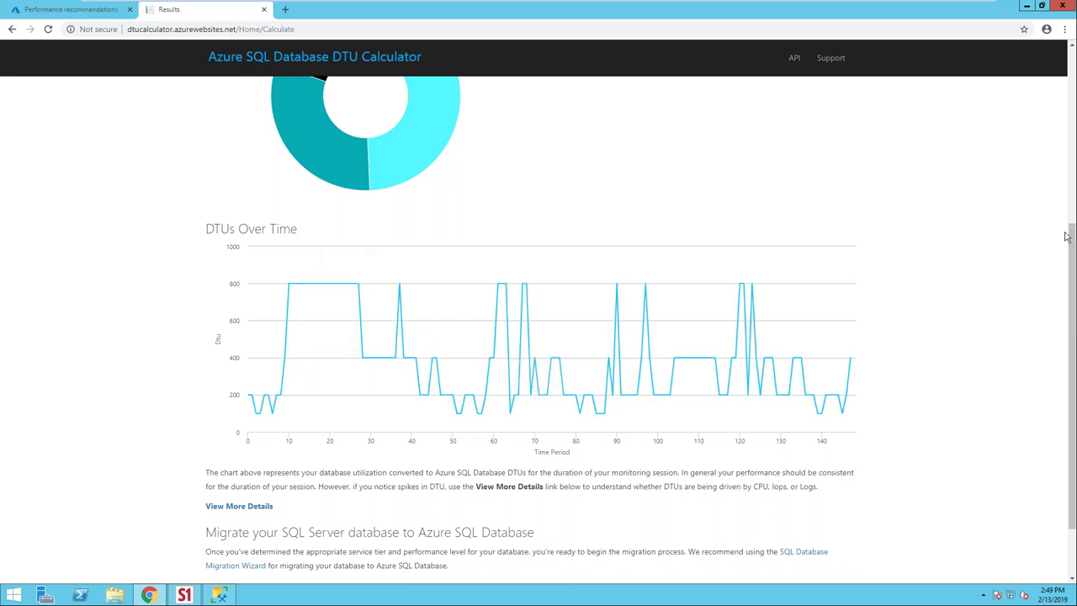
scroll(1066, 236, up, 3)
scroll(1063, 259, down, 2)
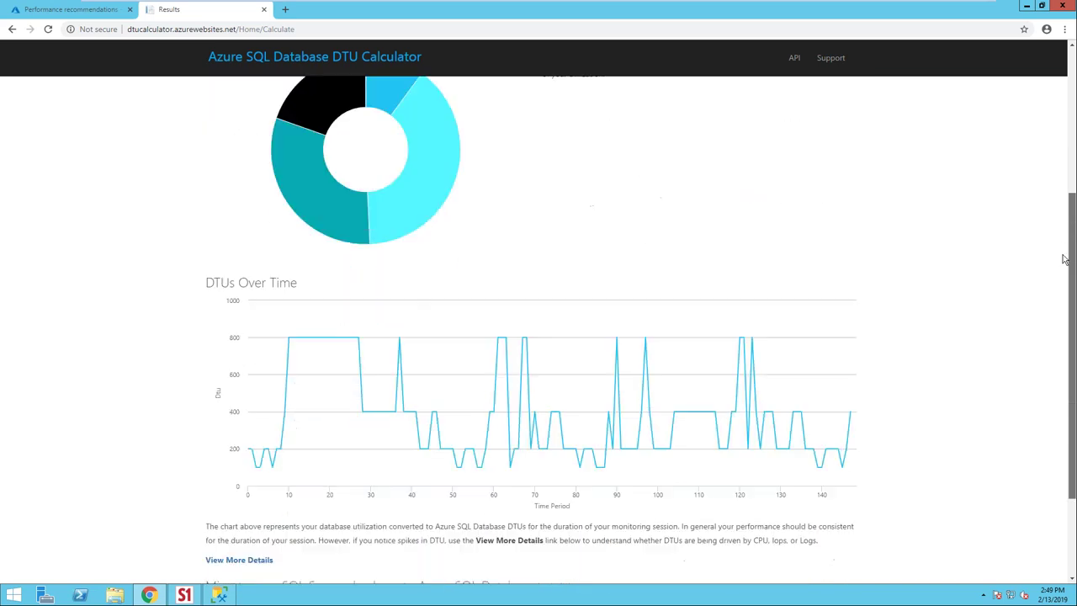
scroll(1063, 259, down, 1)
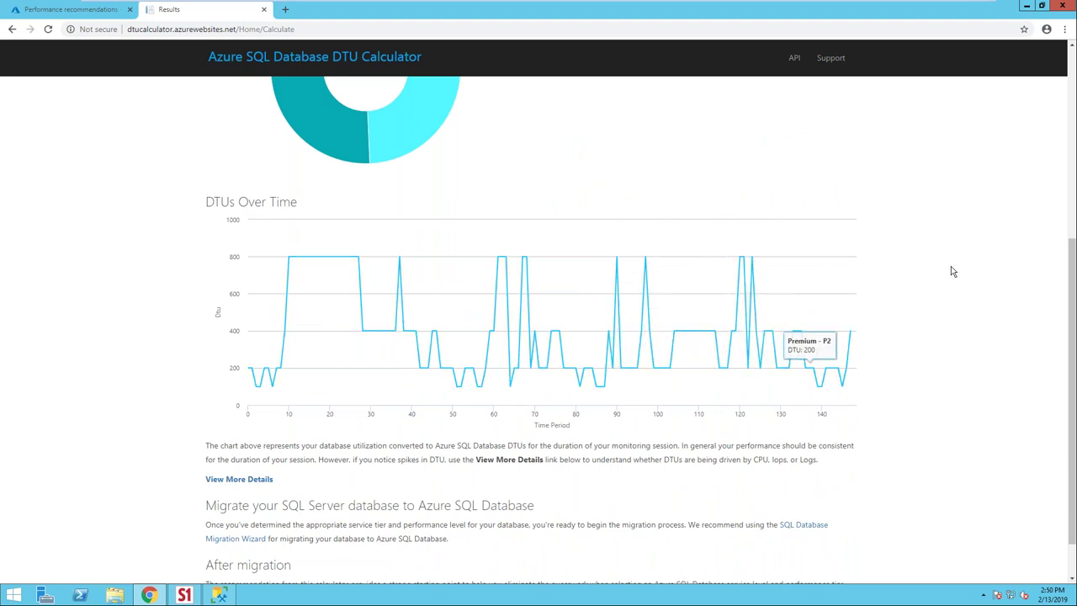
drag(1072, 283, 1070, 346)
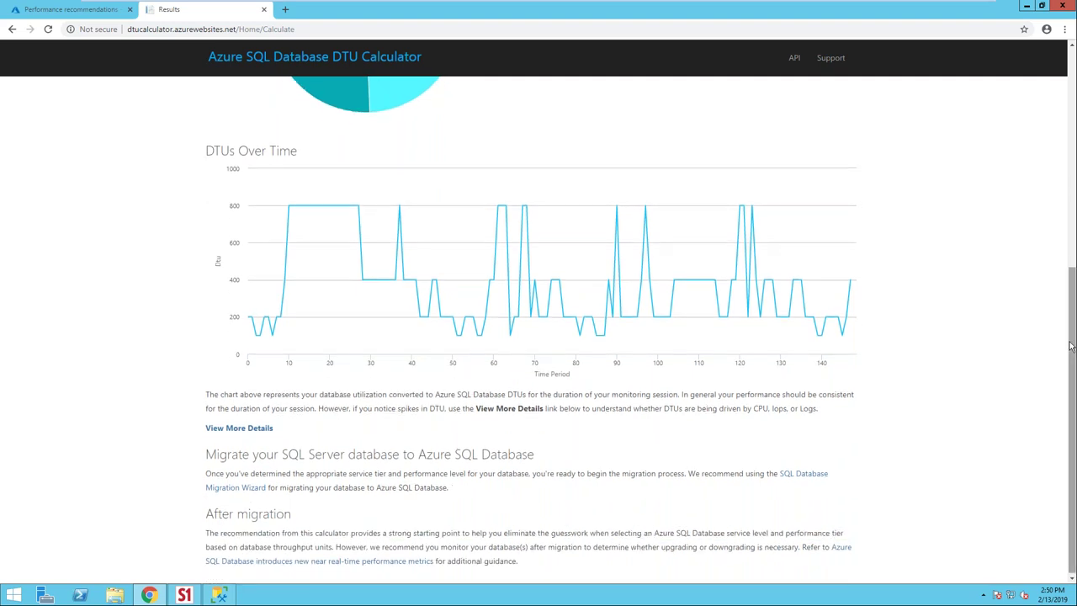
click(240, 430)
drag(1071, 273, 1071, 305)
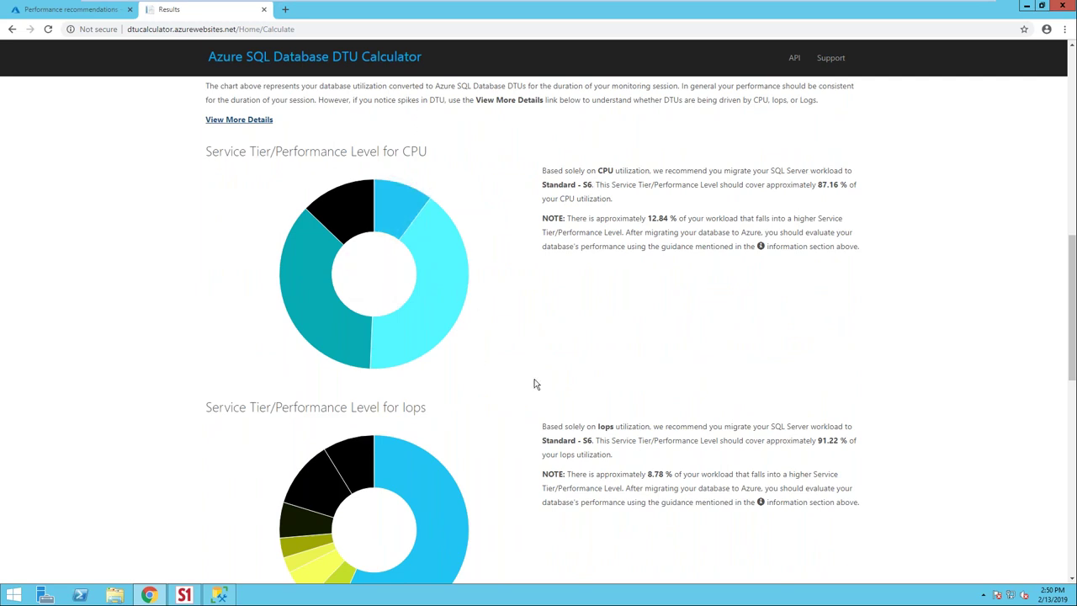
Examine the service tier breakdowns for Iops, Log, and combined Cpu, Iops, & Log, and close the calculator results page.
mouse_move(406, 459)
scroll(1072, 283, down, 4)
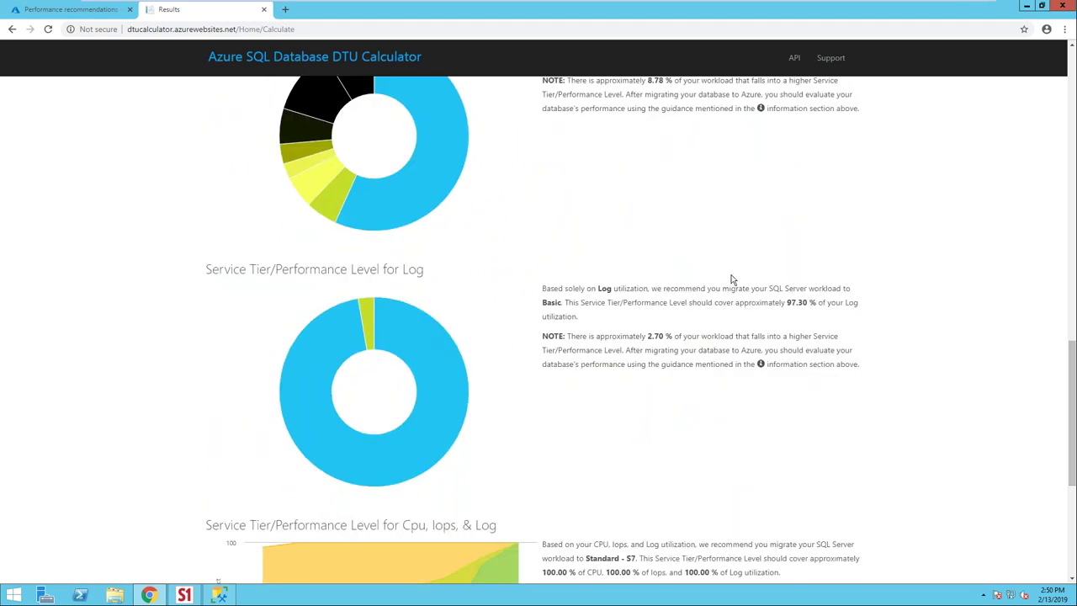
mouse_move(424, 349)
drag(1071, 397, 1071, 443)
mouse_move(421, 411)
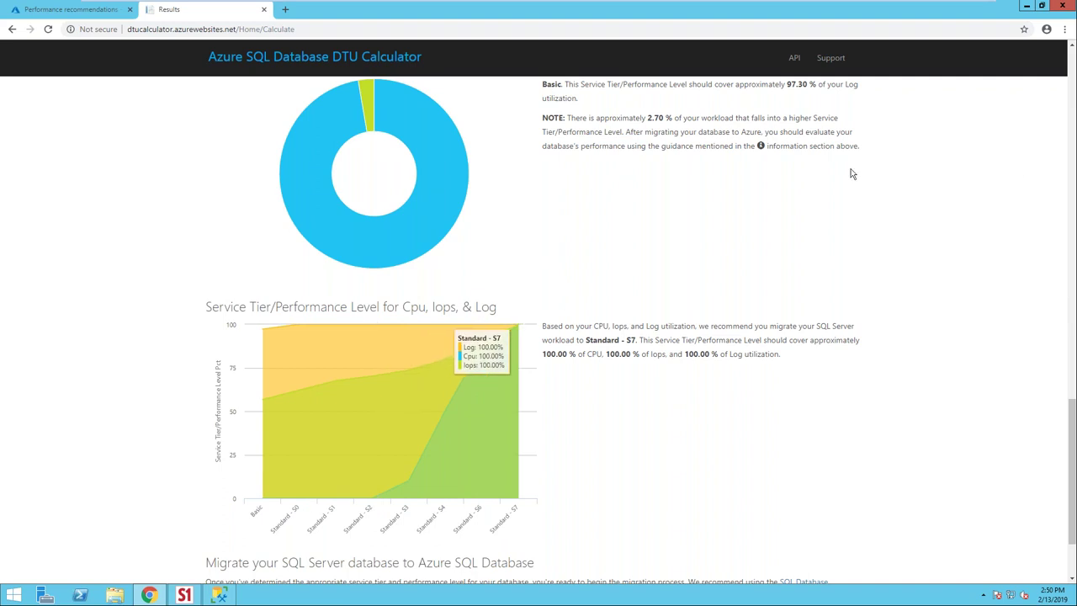
click(1071, 95)
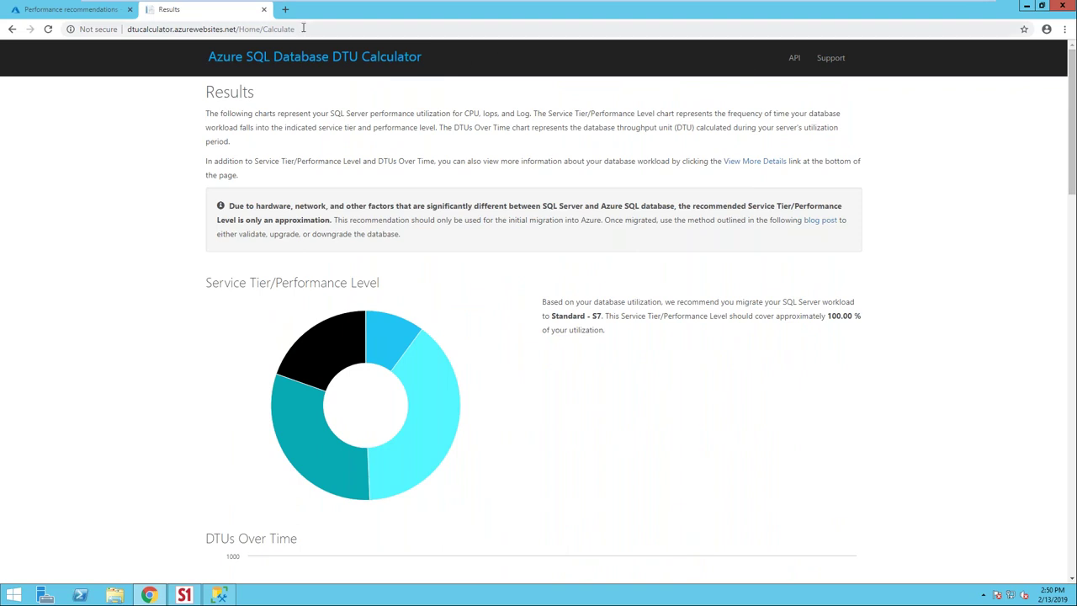
click(265, 10)
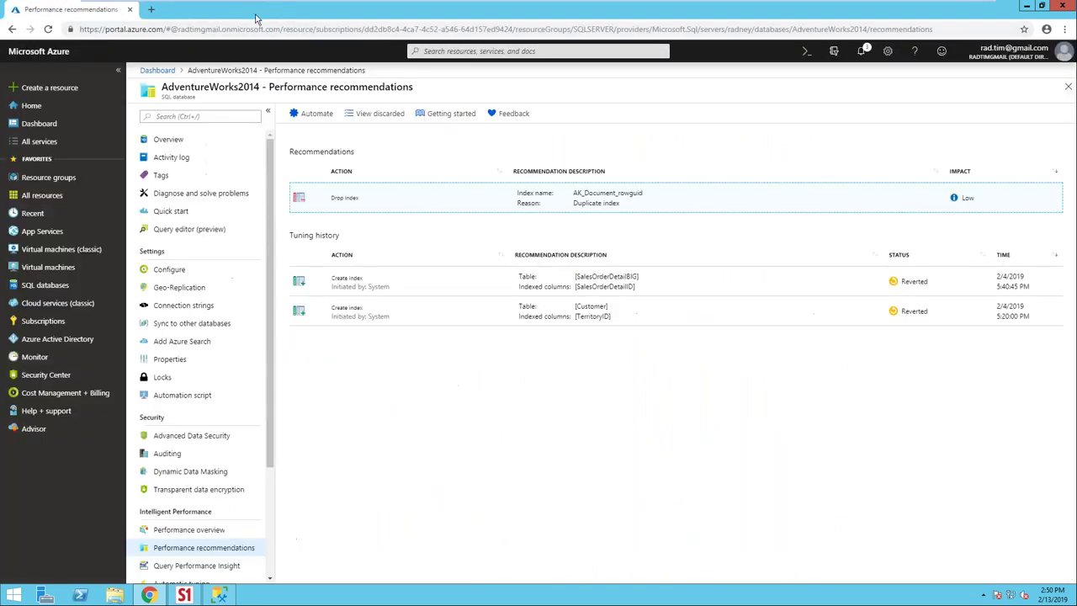
Start creating a SQL Database resource from the Databases category of the Azure Marketplace and view its available source options.
click(41, 125)
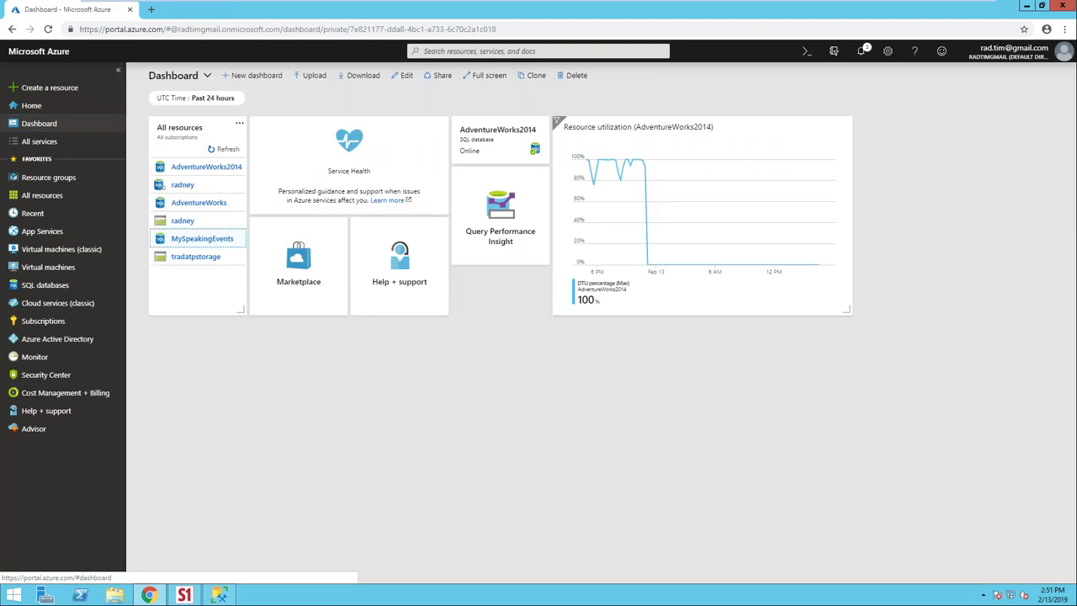
click(50, 88)
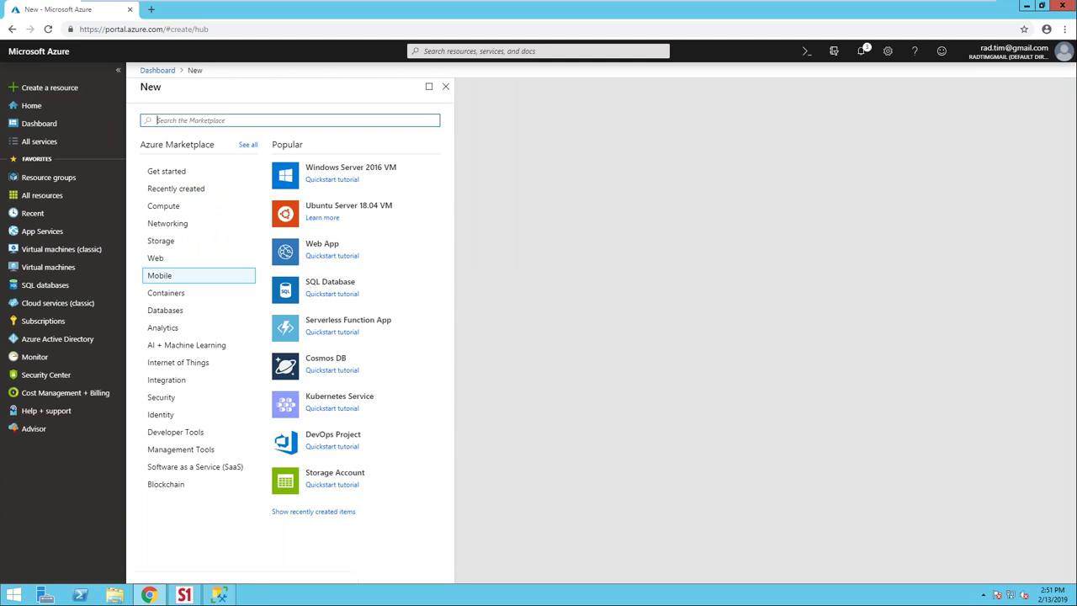
click(177, 311)
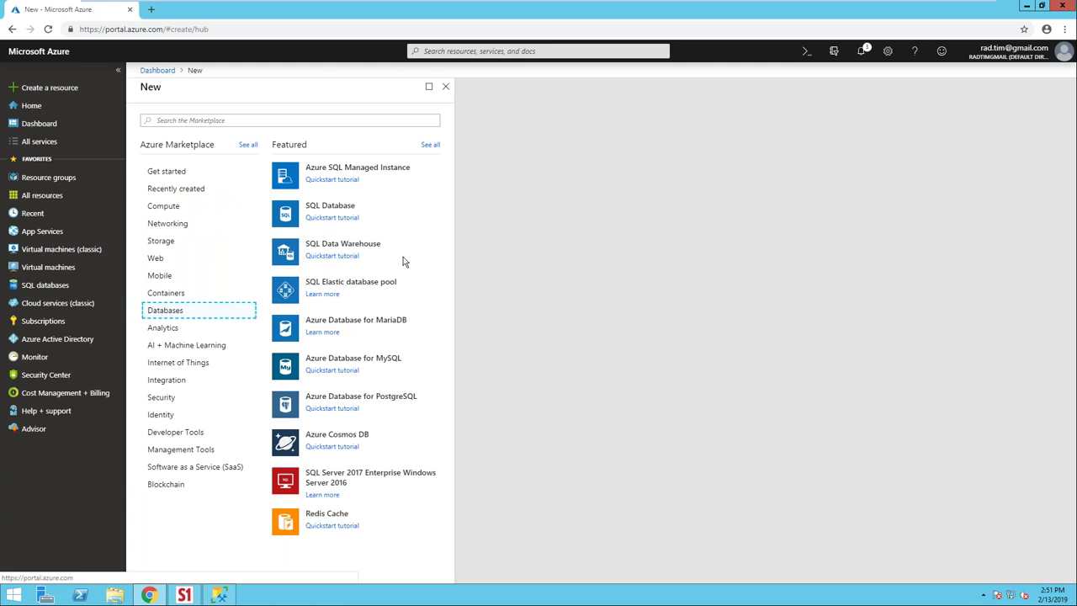
click(333, 207)
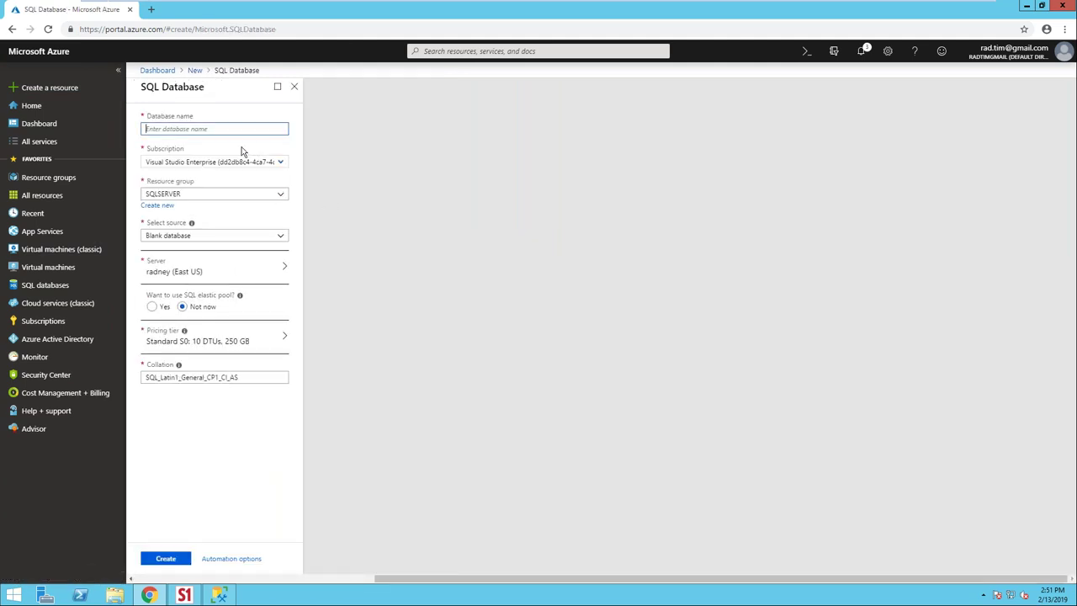
click(222, 237)
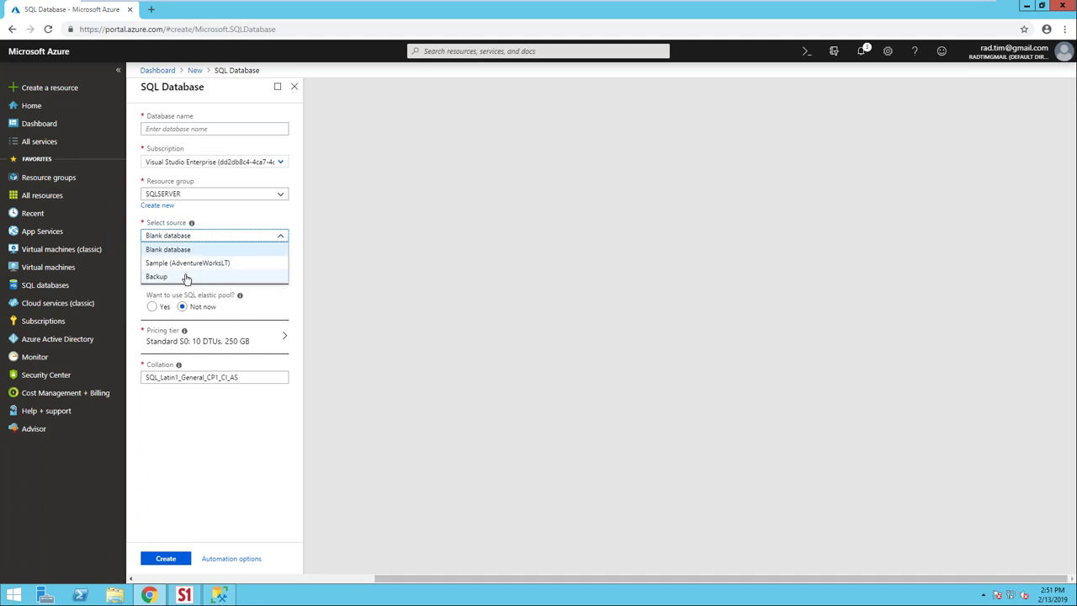
click(241, 219)
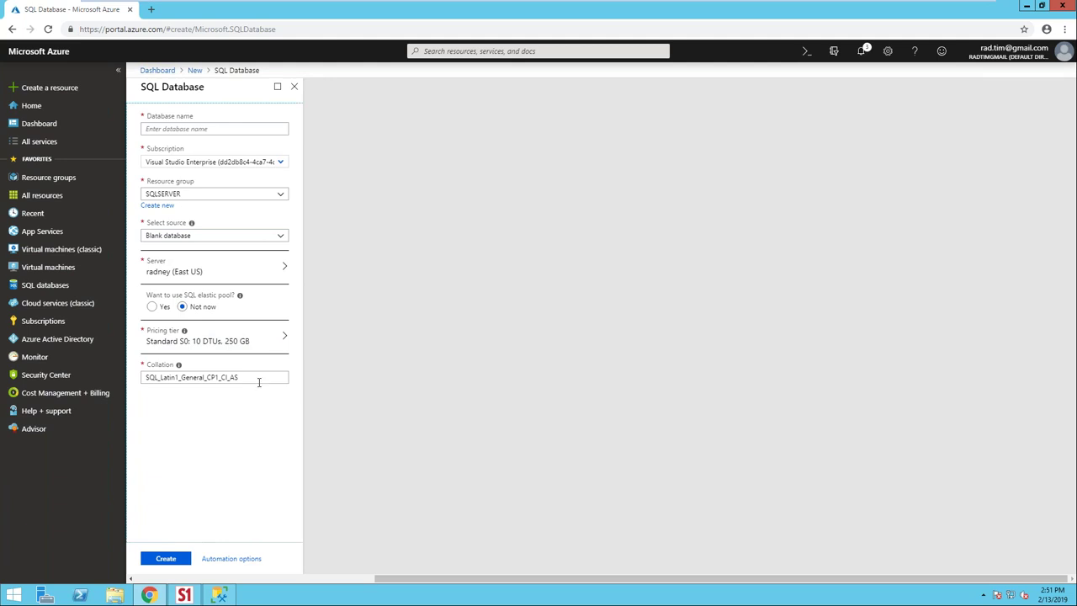
Review the vCore-based General Purpose and Business Critical pricing options, and apply the Basic DTU tier to the new database.
click(265, 347)
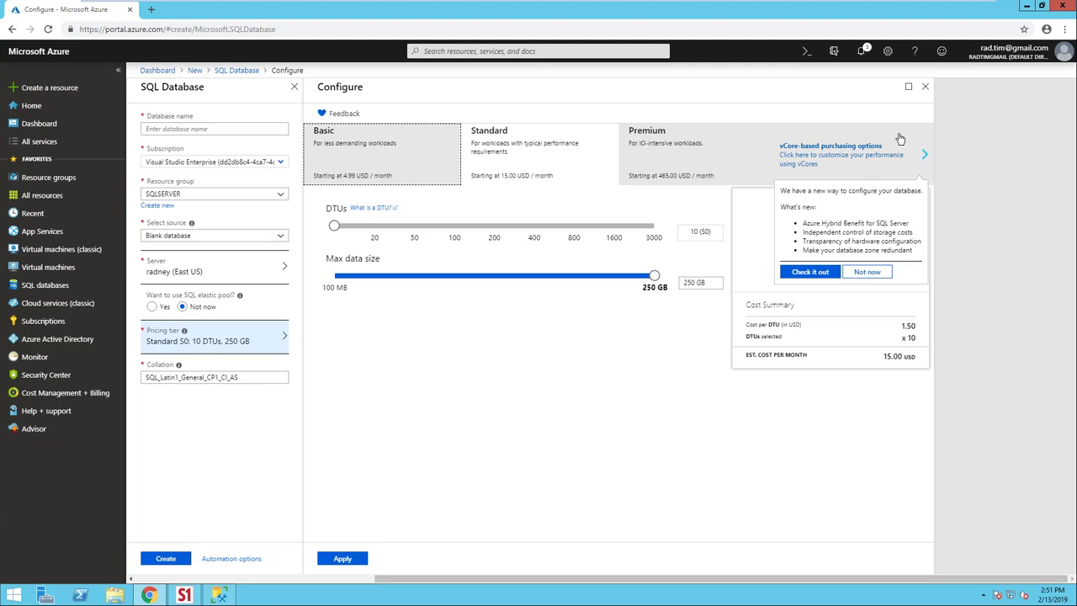
click(880, 159)
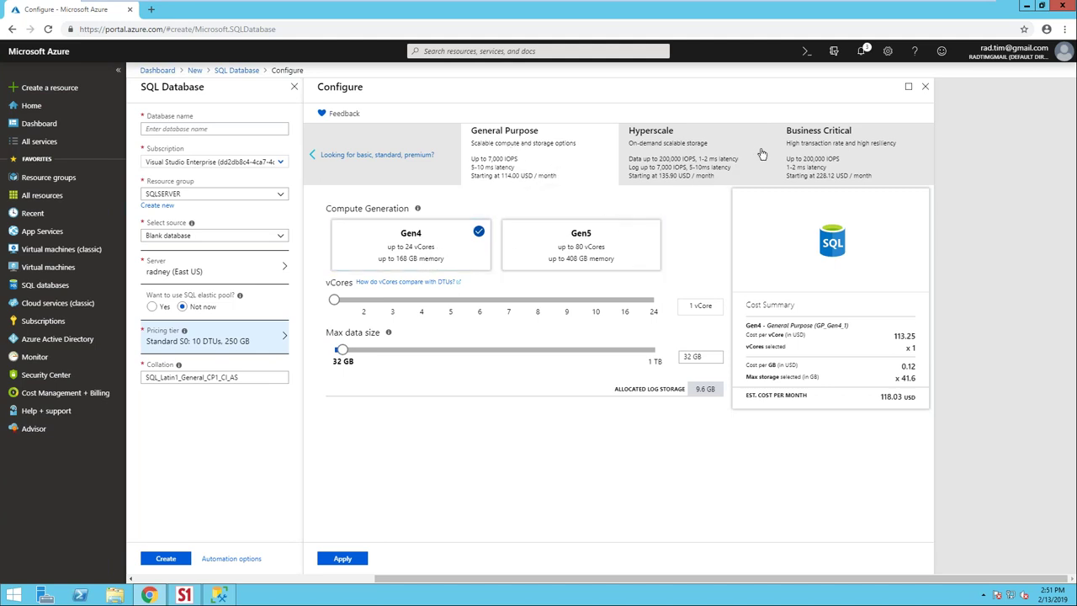
click(835, 148)
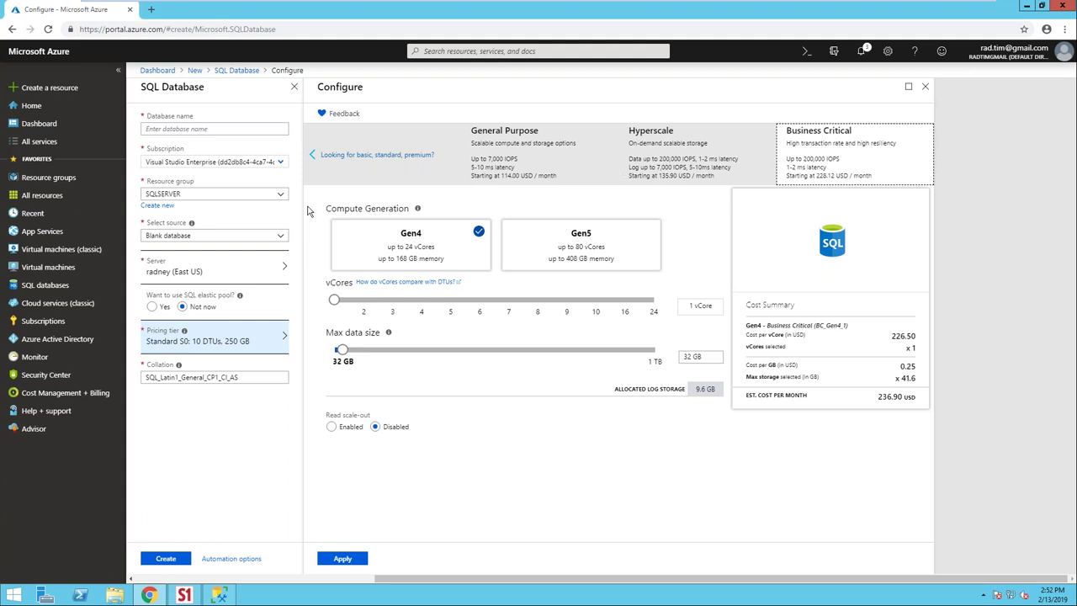
click(326, 167)
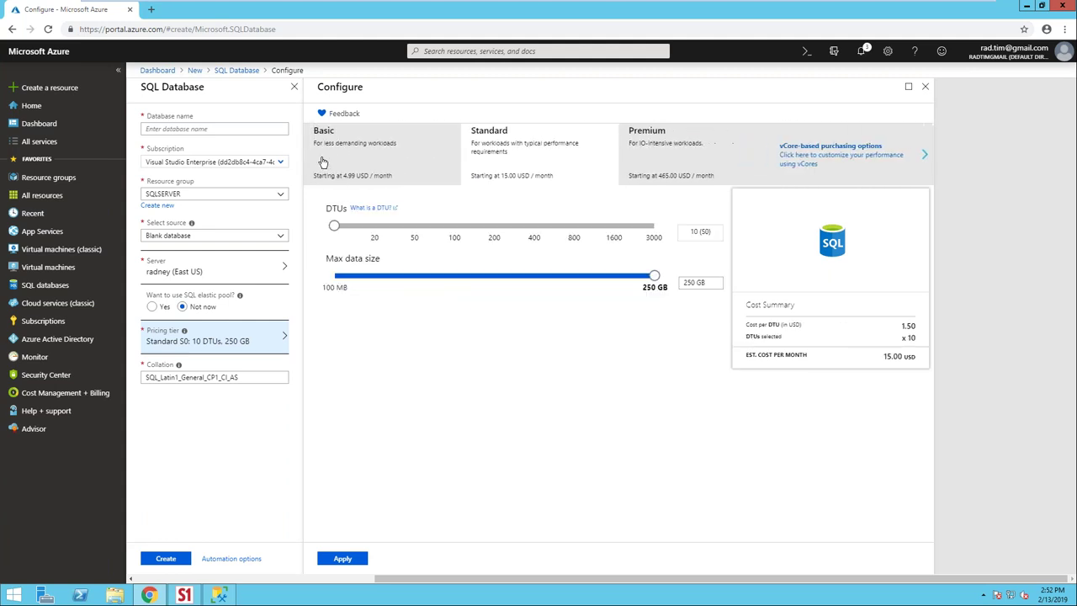
click(341, 160)
click(343, 558)
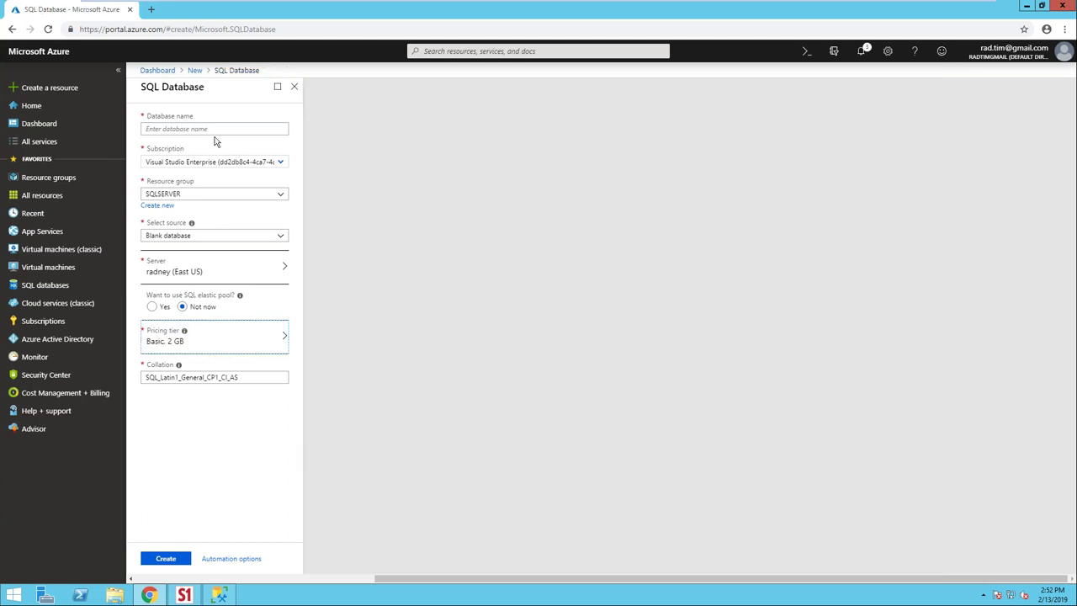
Name the new Azure SQL database dataarch.
click(215, 130)
text(dataar)
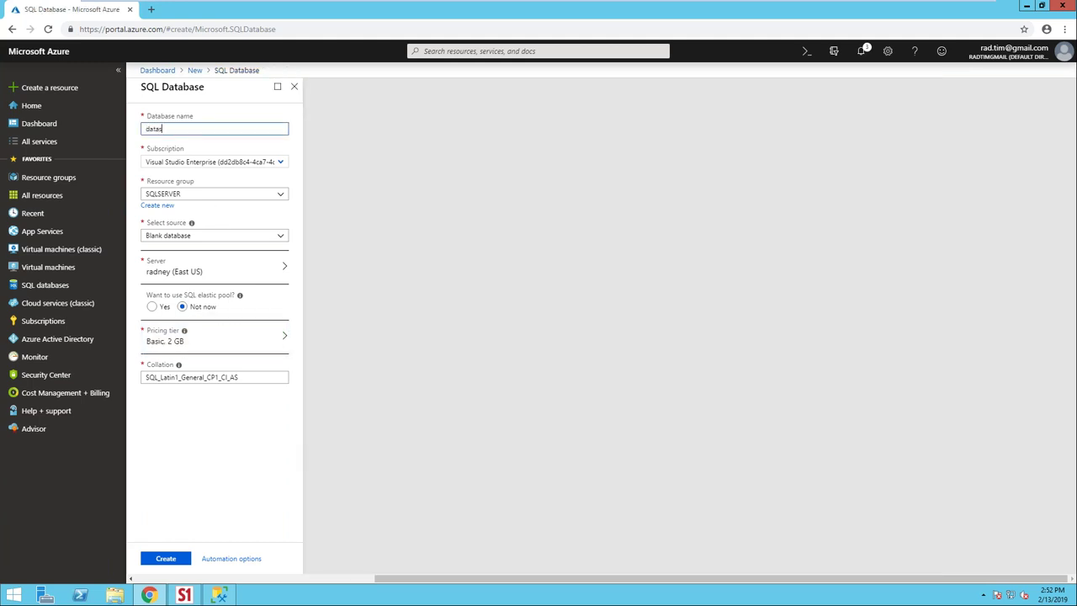
text(ch)
key(Tab)
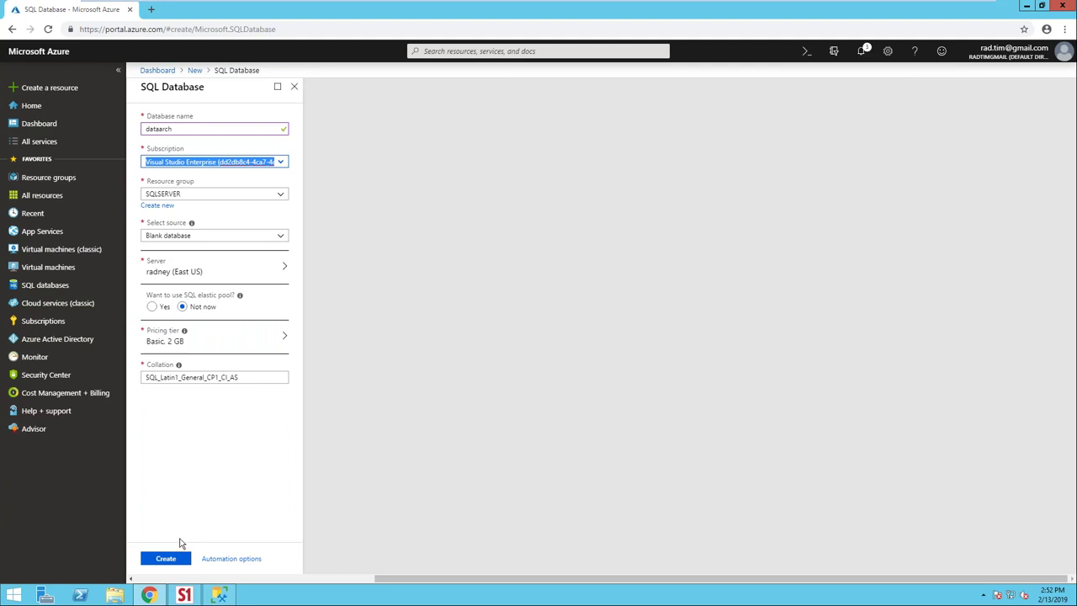
Switch to SQL Server Management Studio and start a new database named dataarch on the Azure SQL server.
click(151, 596)
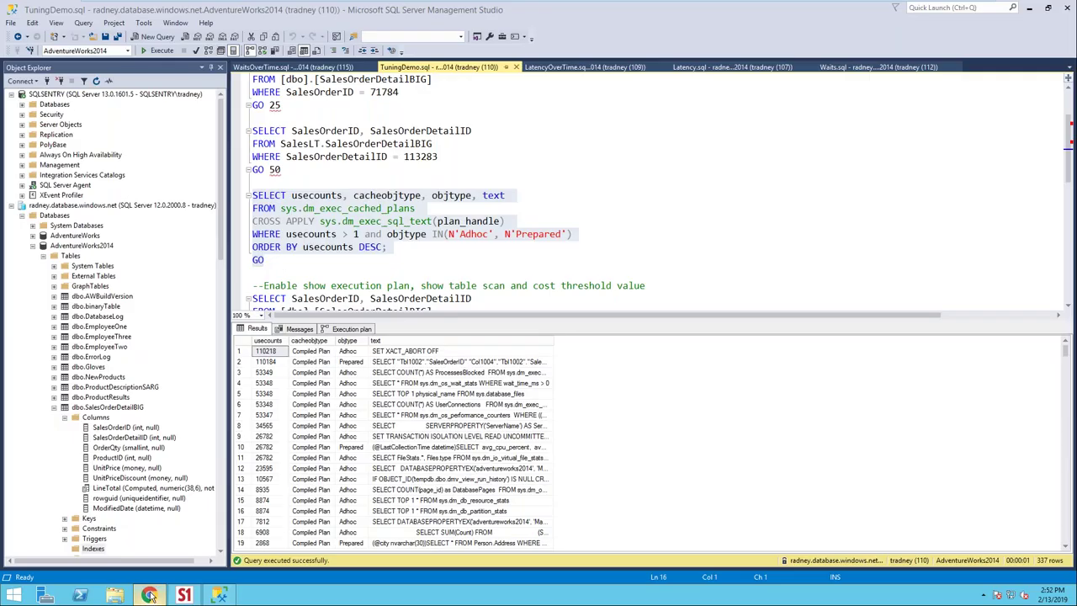
click(12, 95)
click(57, 115)
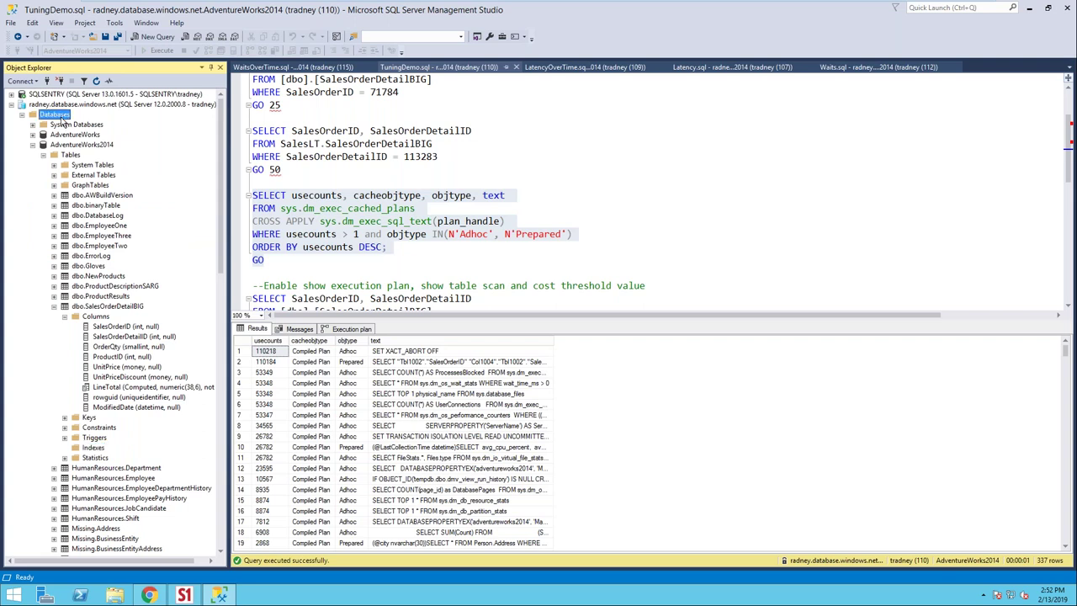
right_click(60, 117)
click(76, 127)
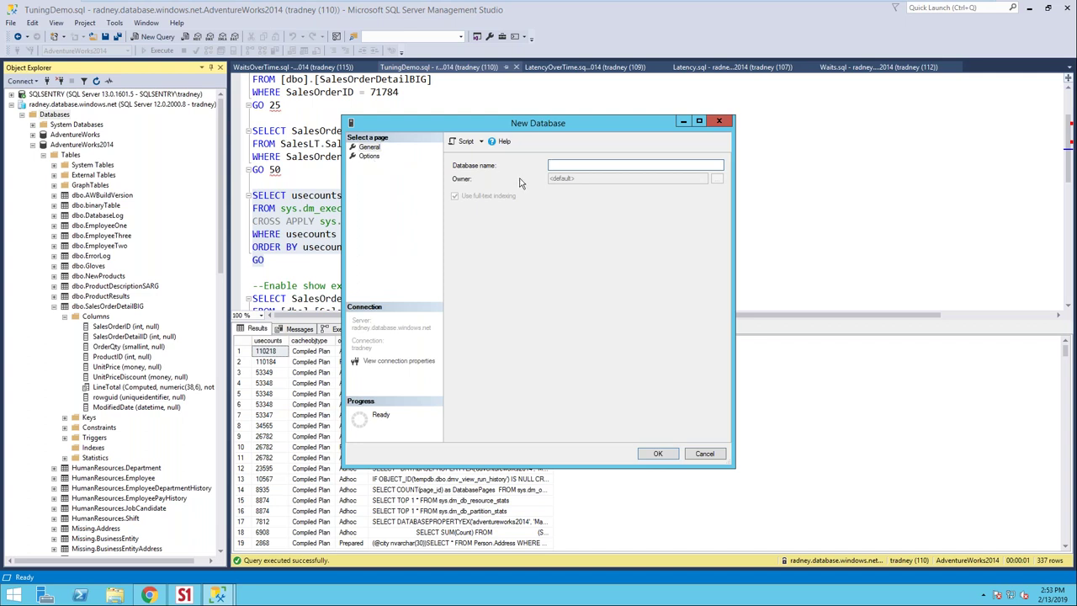
text(dataarch)
Examine the new database's options, including the Azure service objective, Max DOP, Parameter Sniffing, and the miscellaneous, recovery and state settings.
click(367, 156)
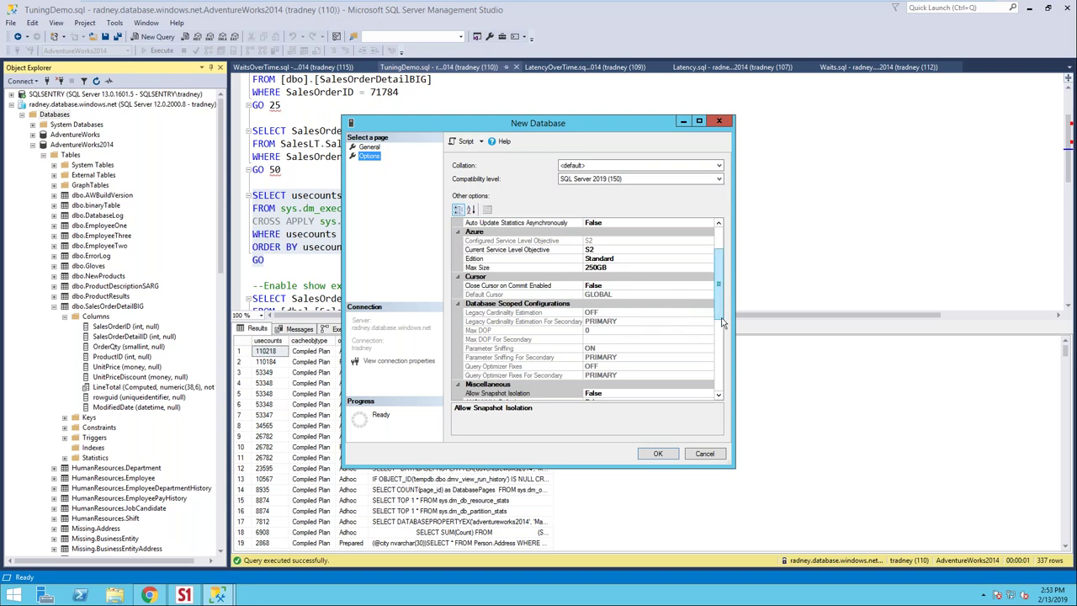
scroll(658, 296, down, 3)
click(612, 262)
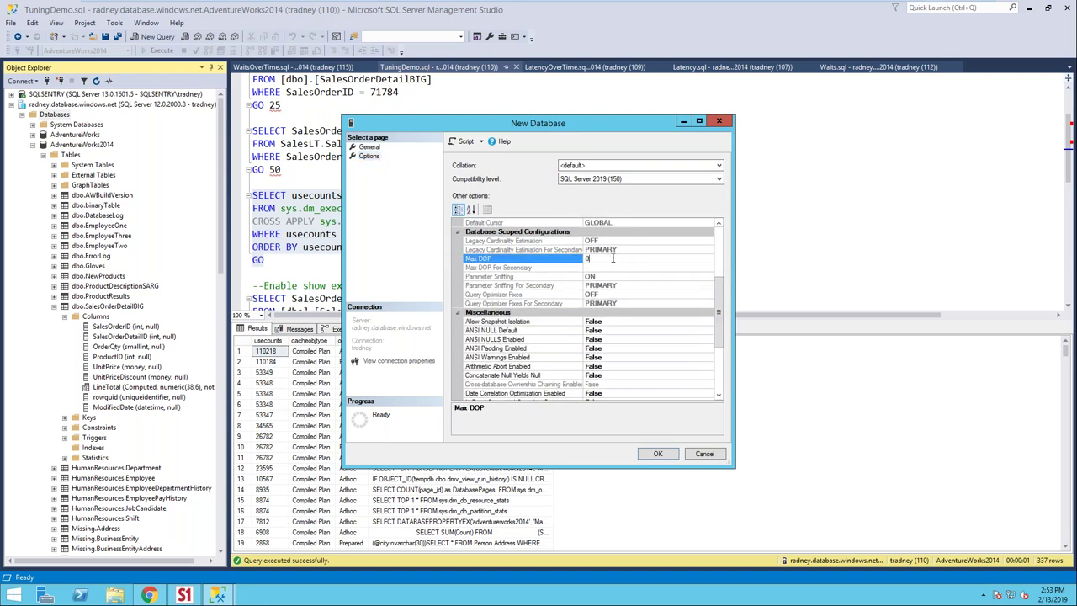
click(632, 278)
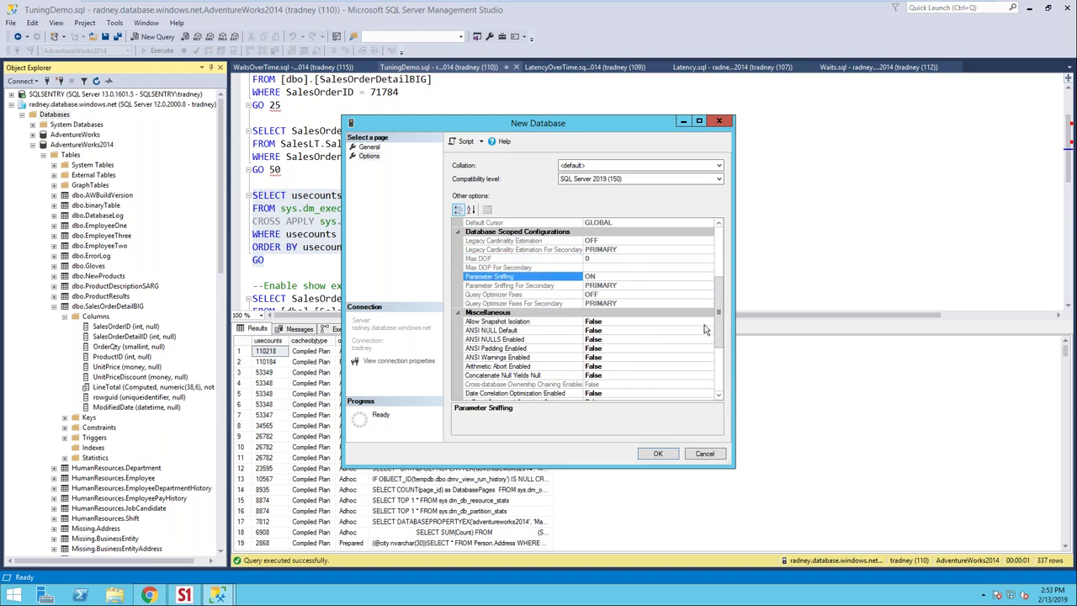
drag(716, 333, 730, 384)
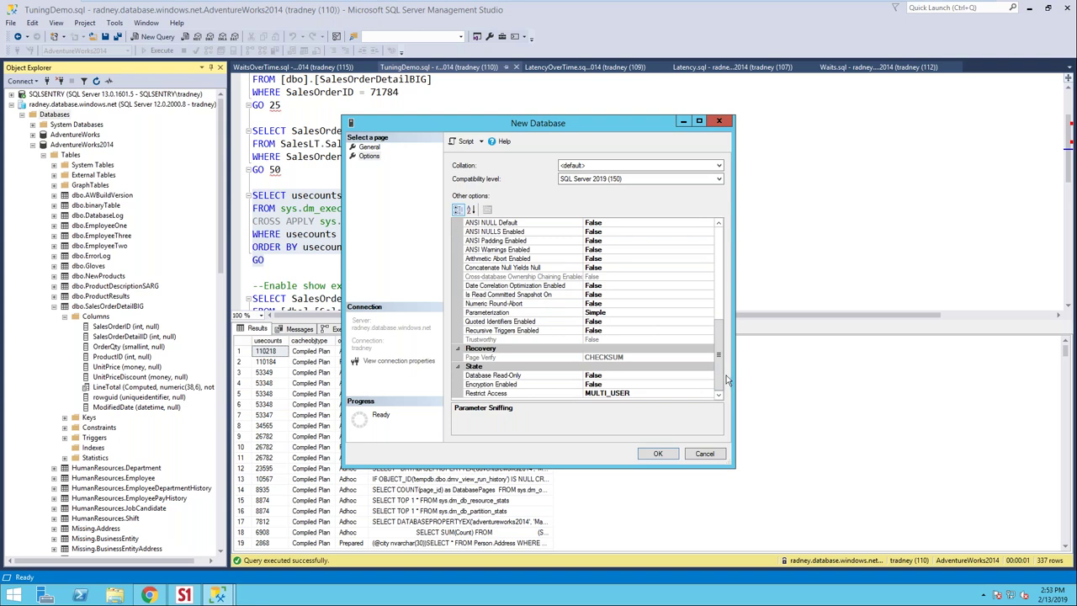
drag(721, 379, 665, 244)
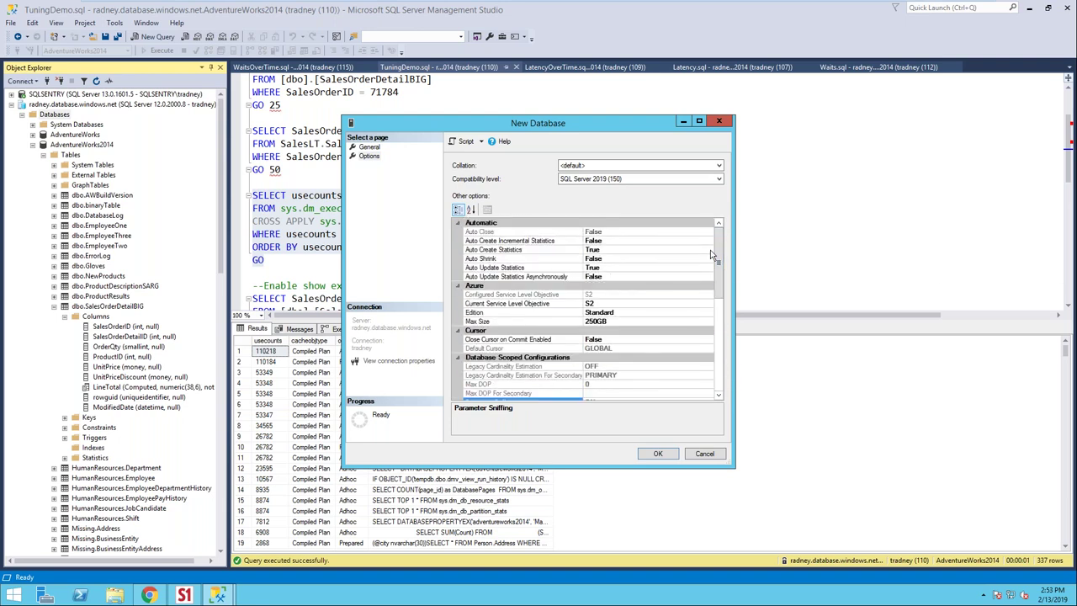
Set the new database's compatibility level to SQL Server 2014 (120), and cancel the database creation.
click(717, 181)
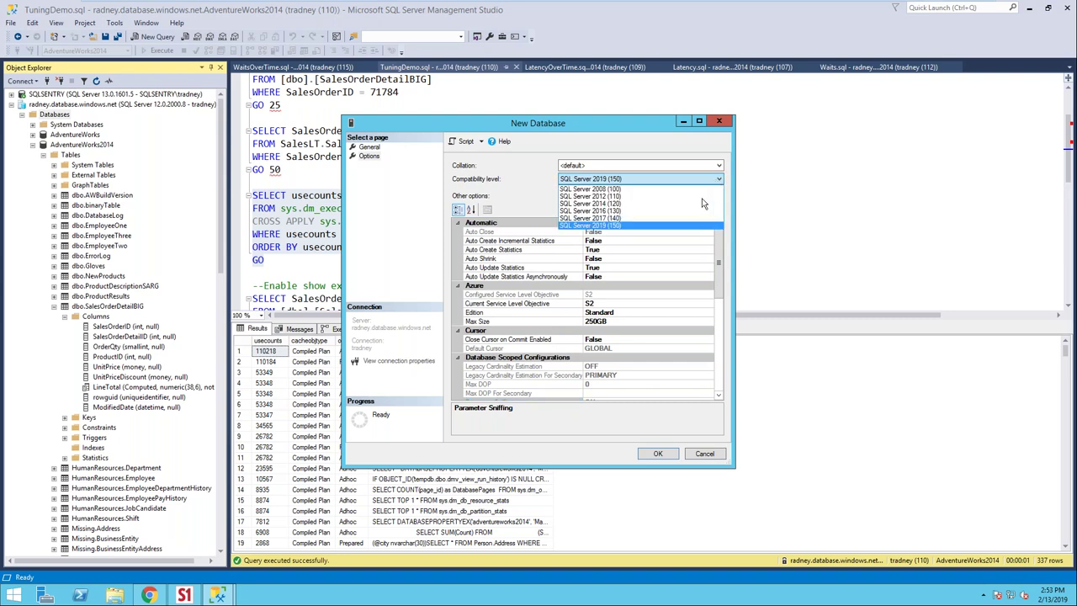
click(655, 203)
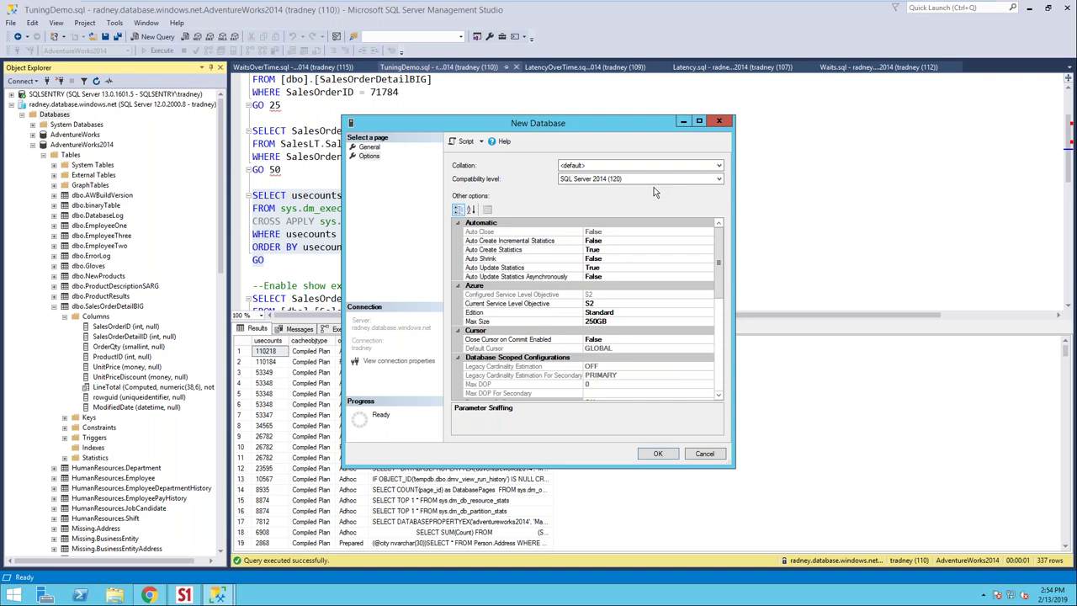
click(705, 453)
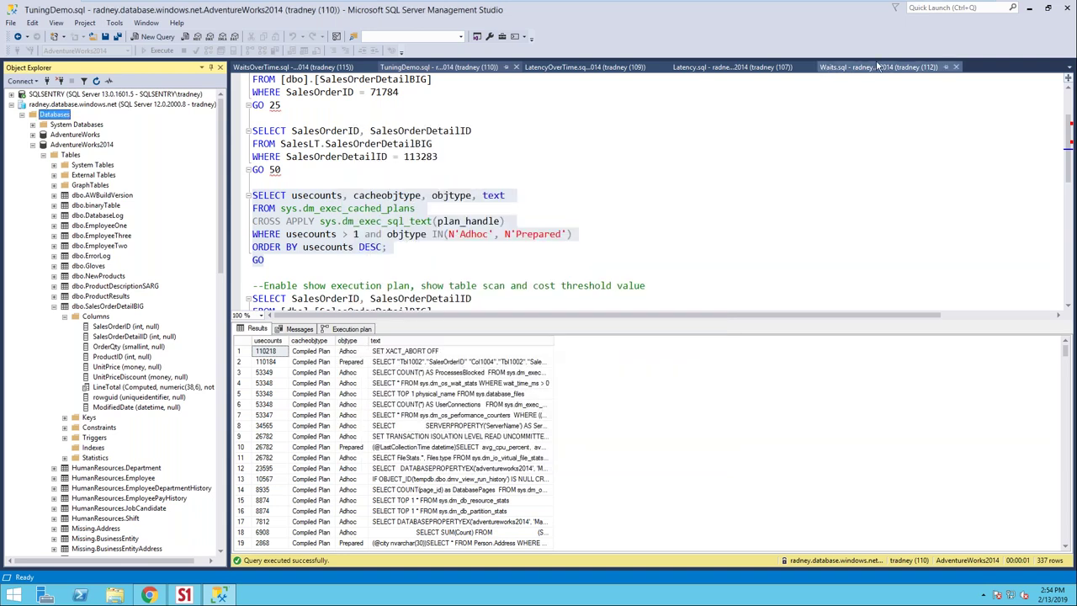
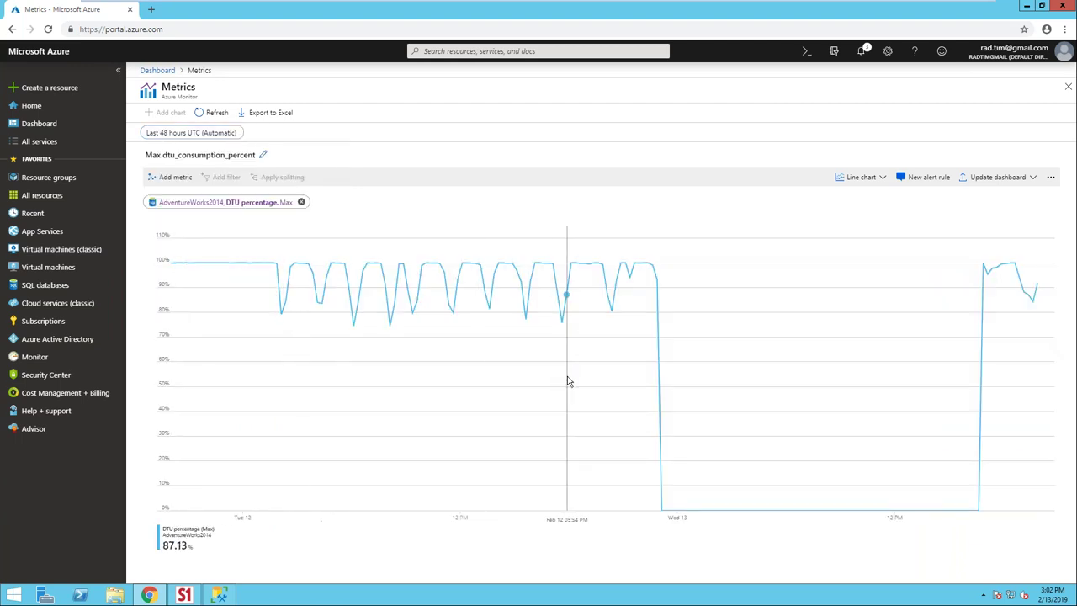
Return from the metrics chart to the dashboard, and open the AdventureWorks2014 database overview to view its DTU percentage metrics in detail.
click(568, 381)
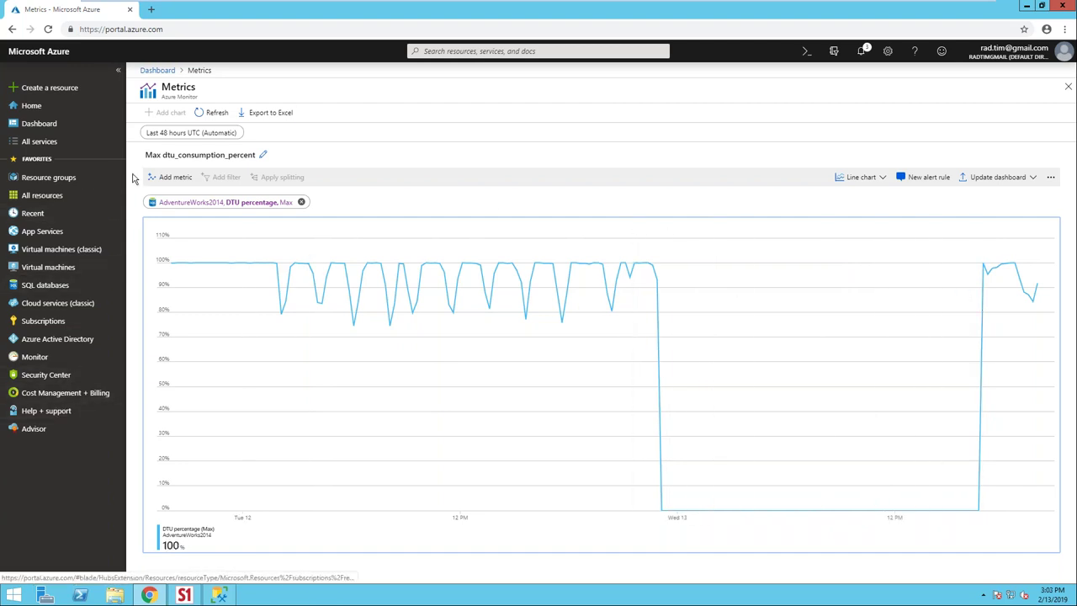
click(162, 71)
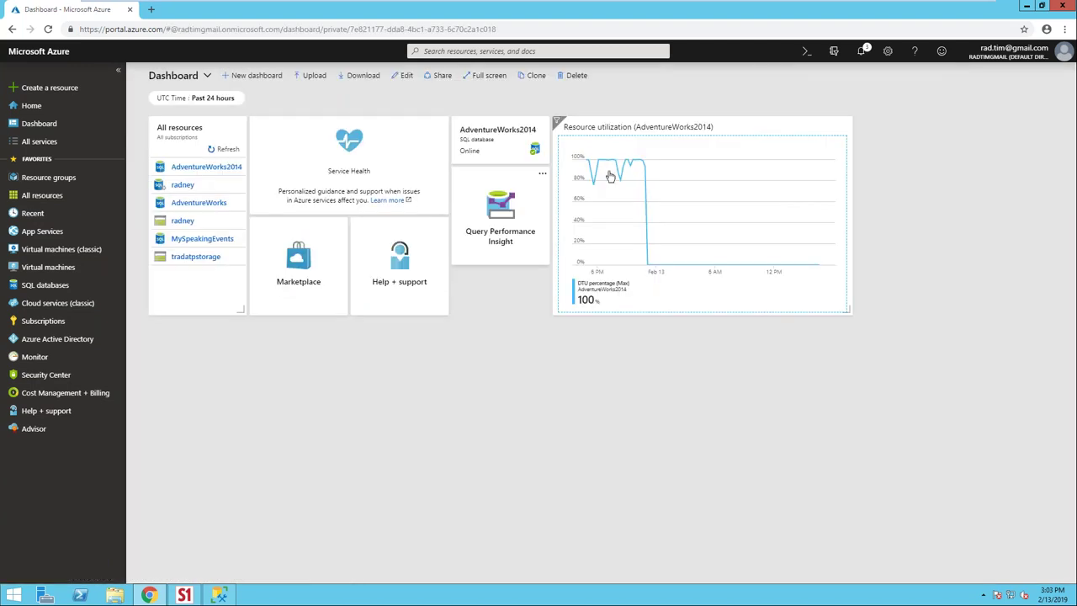
click(745, 133)
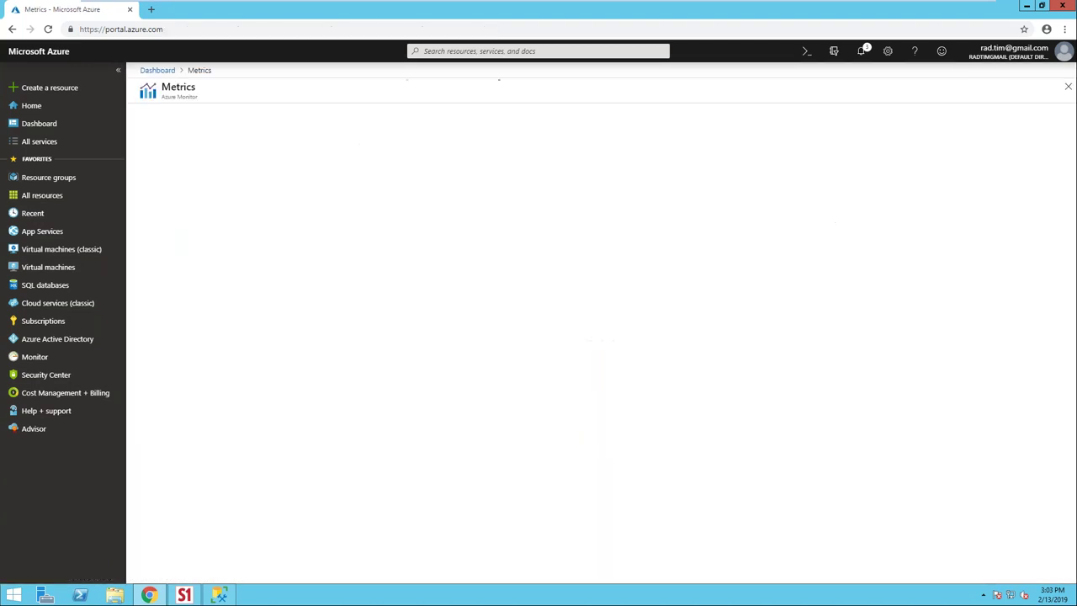
click(42, 124)
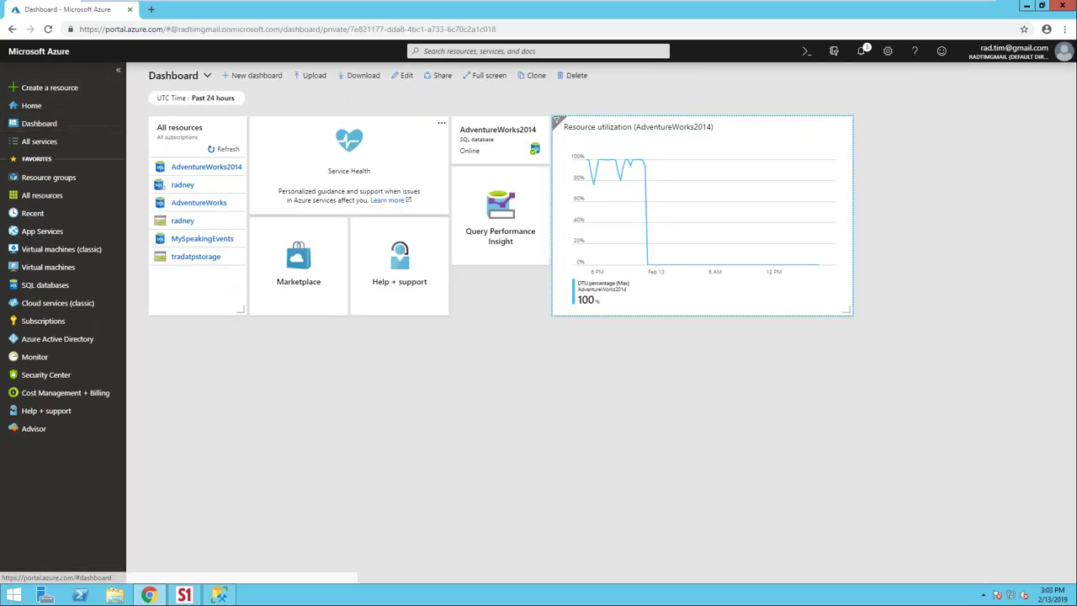
click(502, 137)
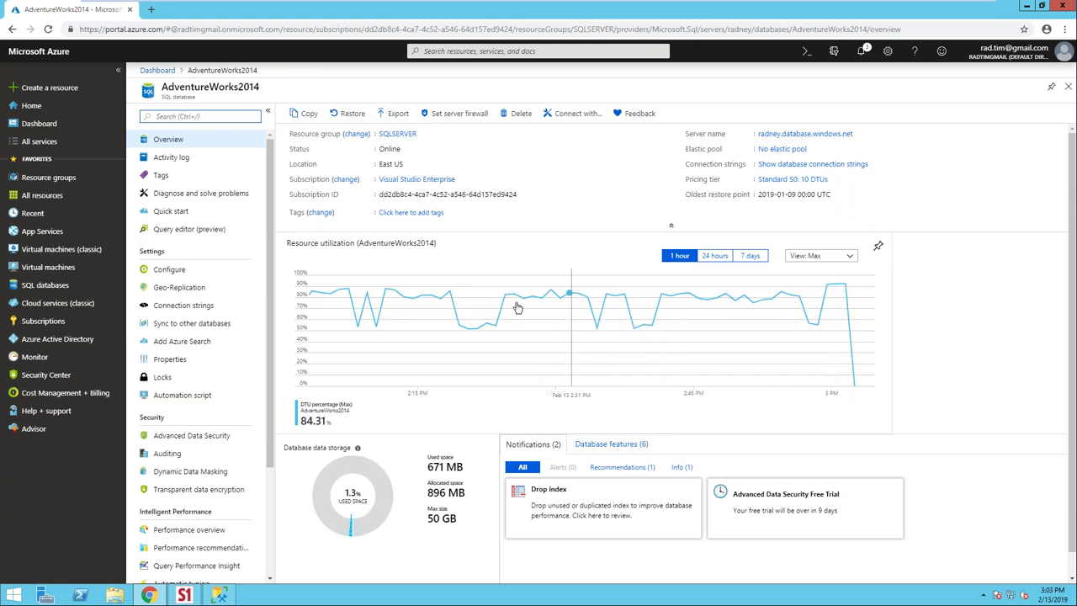
click(493, 289)
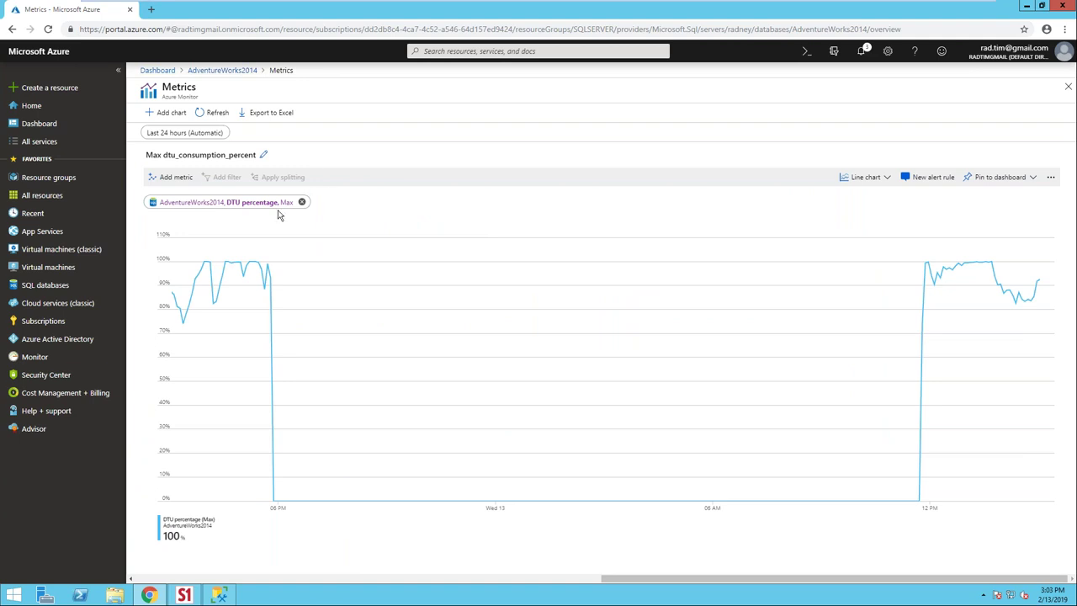
Return to the AdventureWorks2014 database, open its performance overview, and drill from the top queries chart into Query Performance Insight.
click(221, 69)
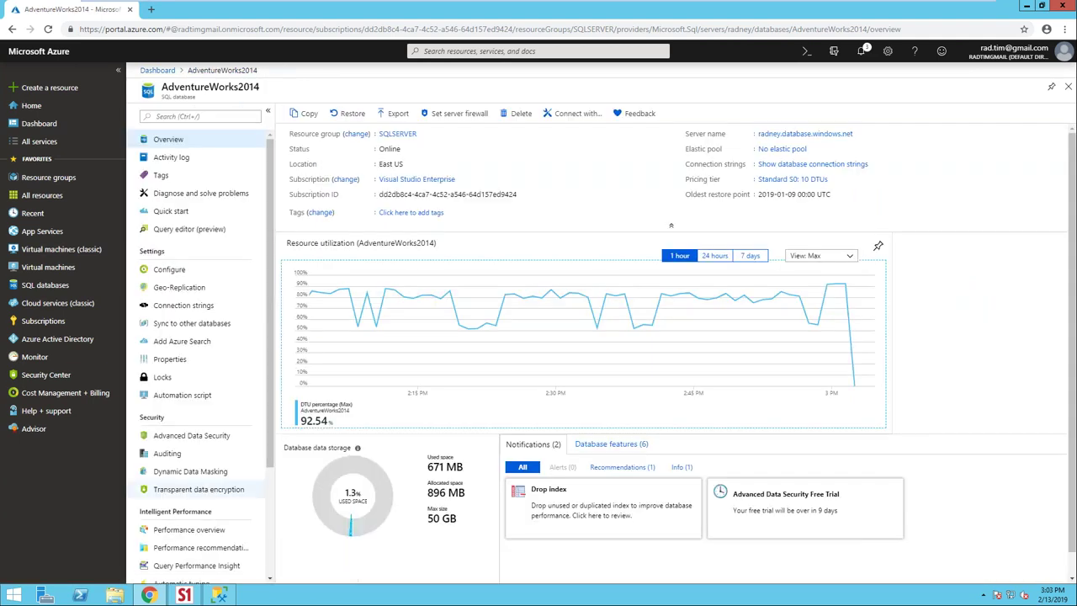
click(196, 536)
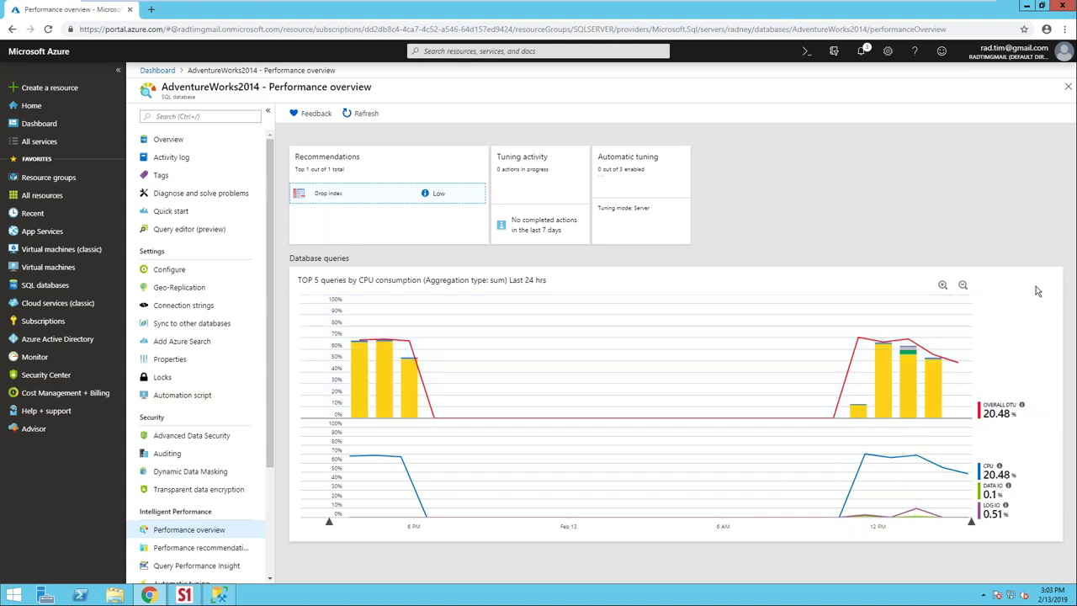
click(721, 317)
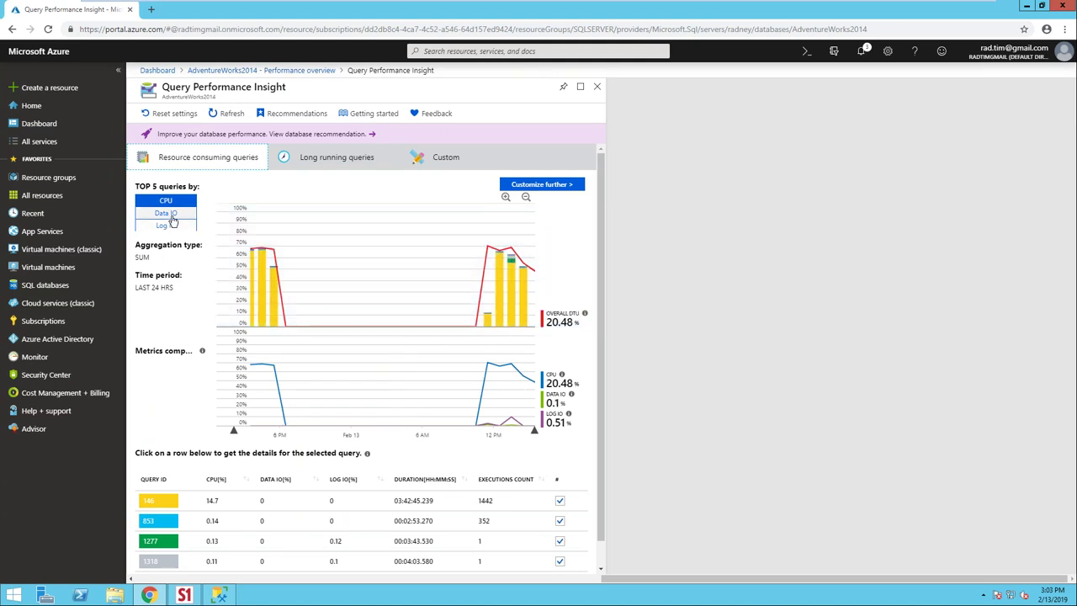
Compare the top 5 queries by Data IO, Log IO and CPU, and open the details of query 146.
click(171, 218)
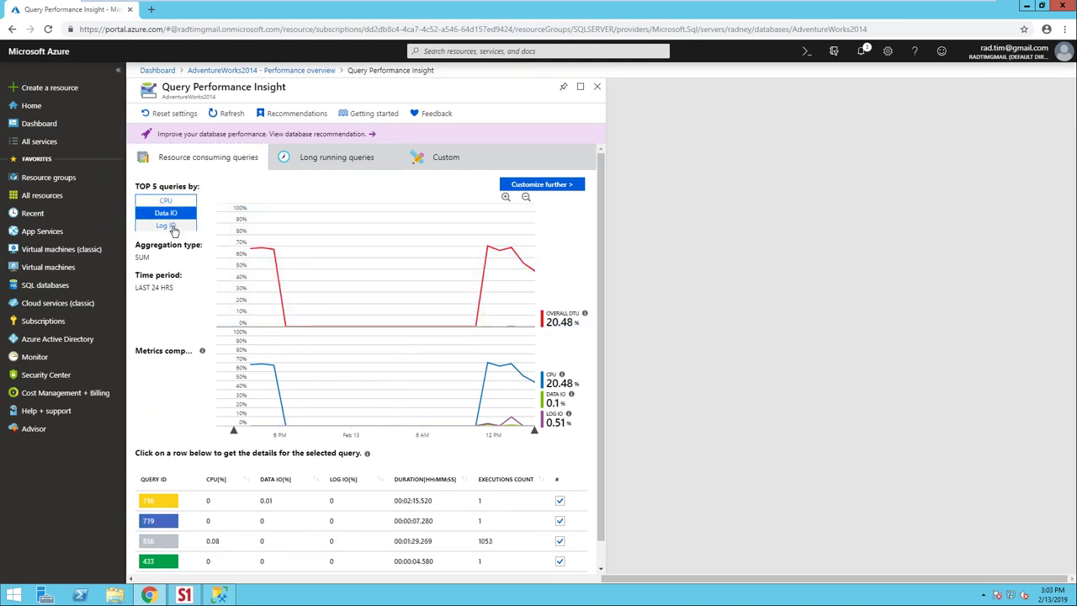
click(174, 228)
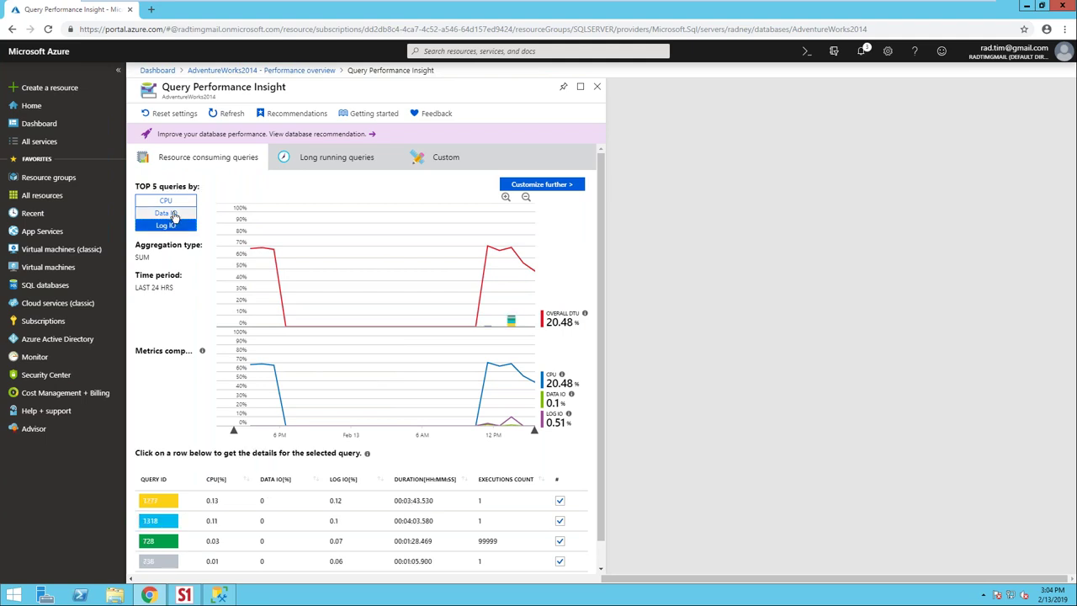
click(168, 202)
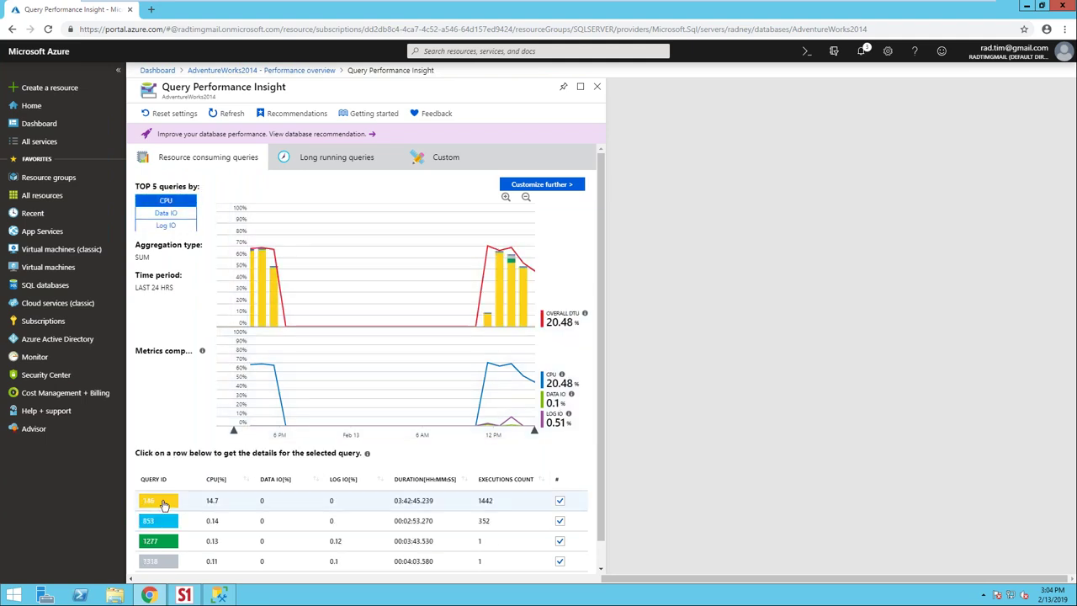
click(164, 503)
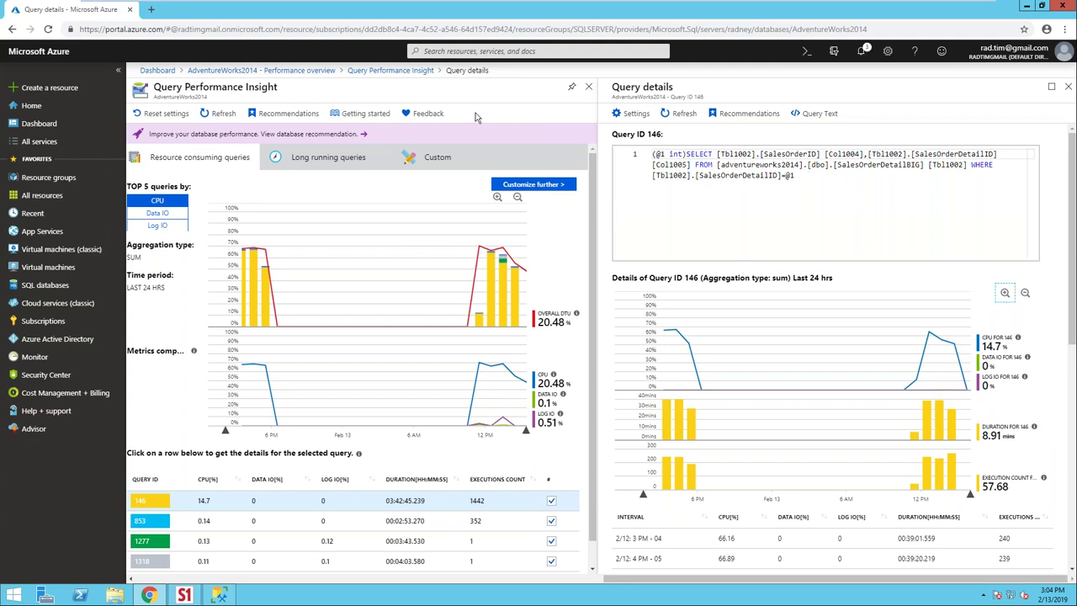
Review the database's performance recommendations and the Create index tuning record for SalesOrderDetailBIG, and close both.
click(418, 137)
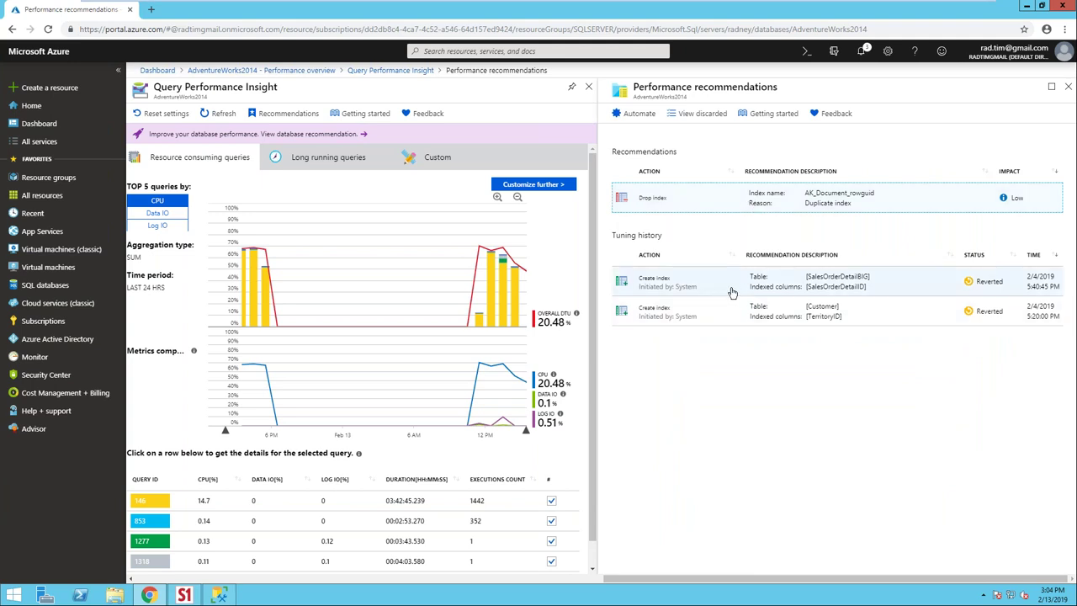
click(778, 286)
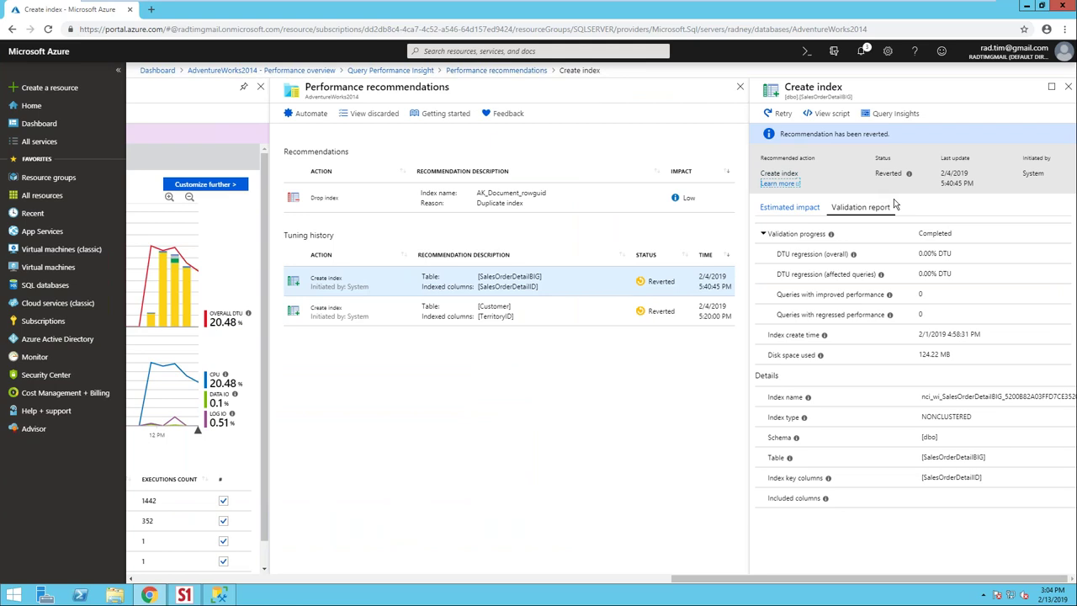
click(1067, 88)
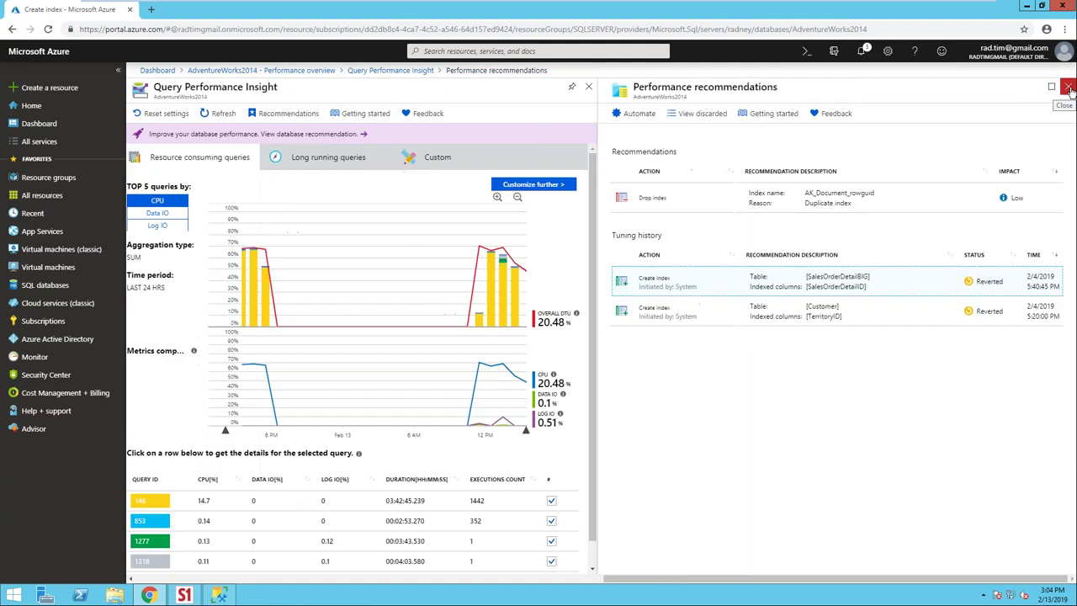
click(1068, 88)
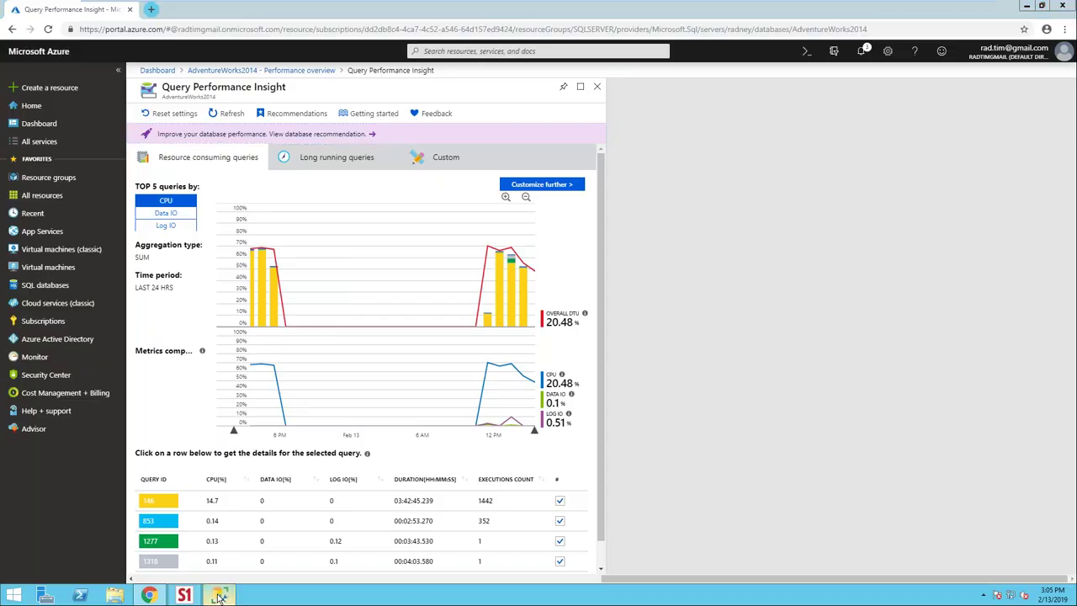
Switch to SQL Server Management Studio and run only the sys.dm_exec_cached_plans query for Adhoc and Prepared plans in TuningDemo.sql.
key(alt+Tab)
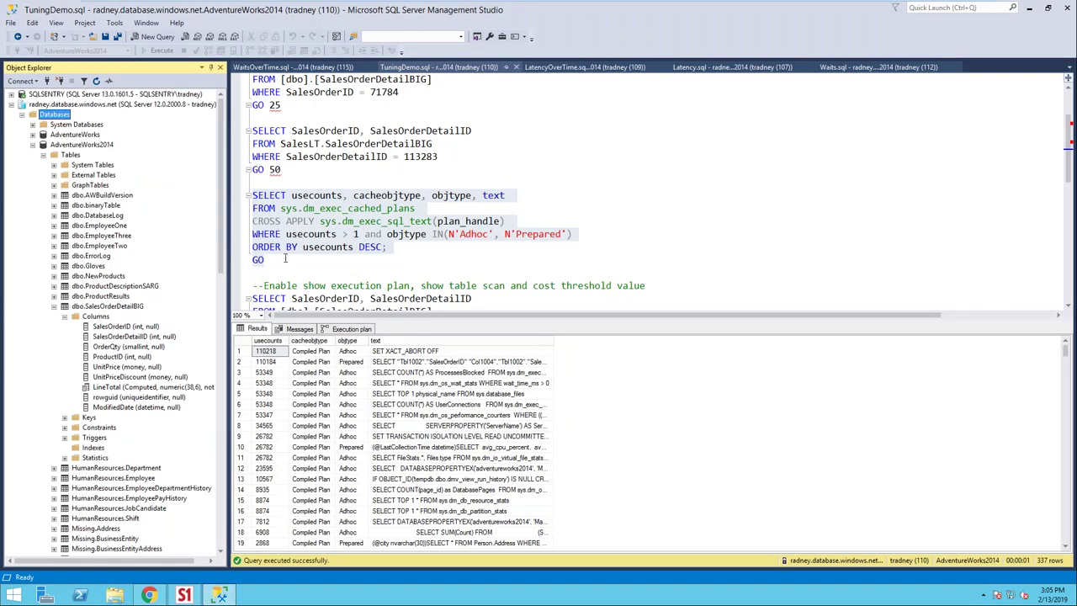
click(279, 220)
key(Down)
key(Up)
key(Up)
key(Up)
key(Up)
key(Up)
key(Up)
key(Up)
key(Up)
key(Up)
key(Up)
key(Up)
key(Up)
key(Up)
key(Up)
key(Up)
key(Up)
key(Up)
key(Up)
key(Up)
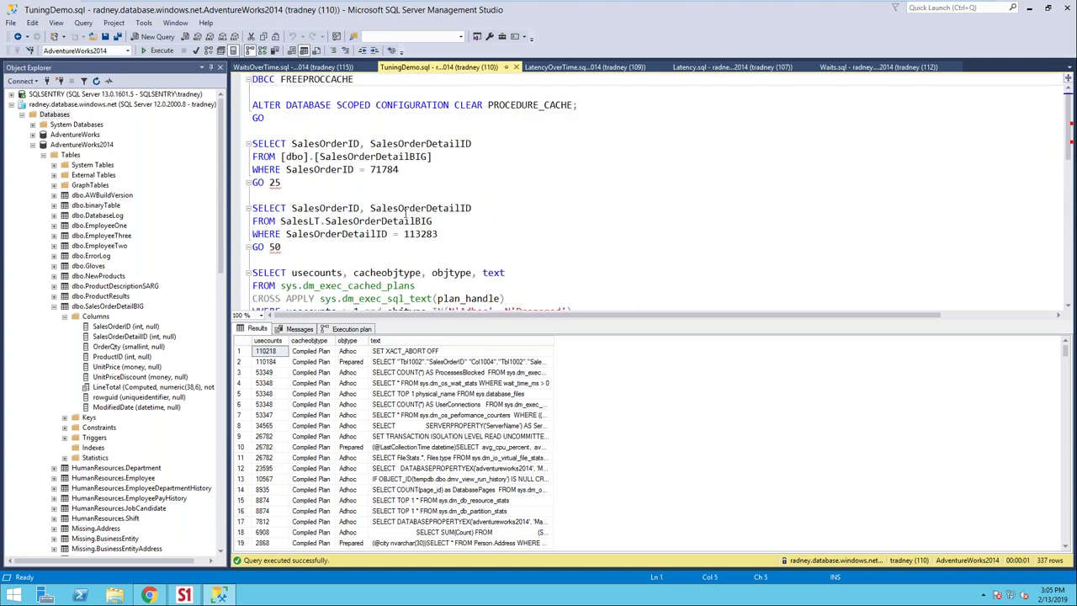
key(Down)
key(Down)
key(Down)
key(Down)
key(Down)
key(Down)
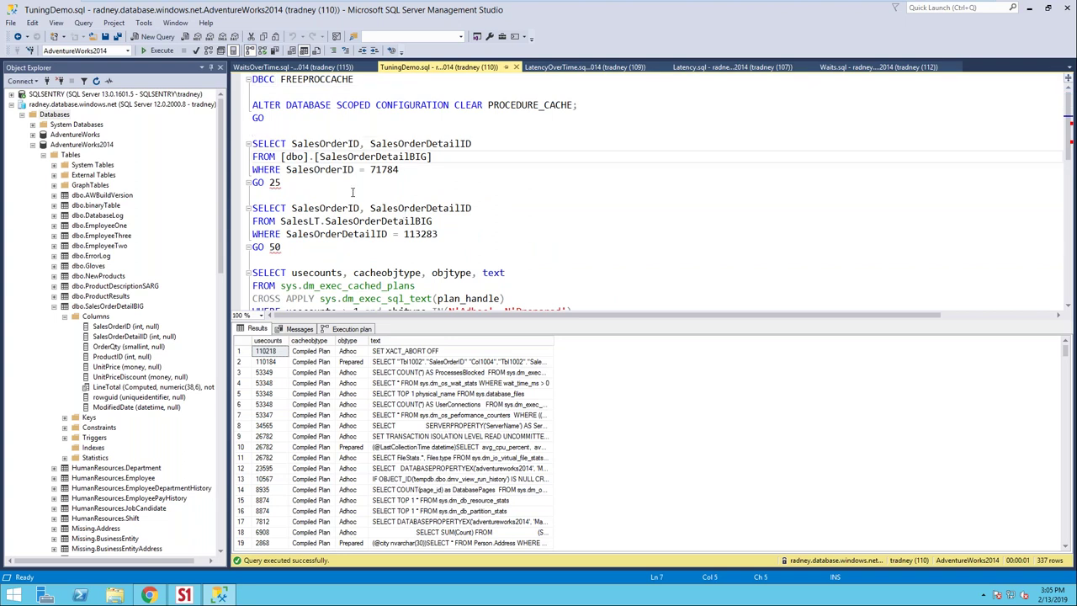
click(291, 261)
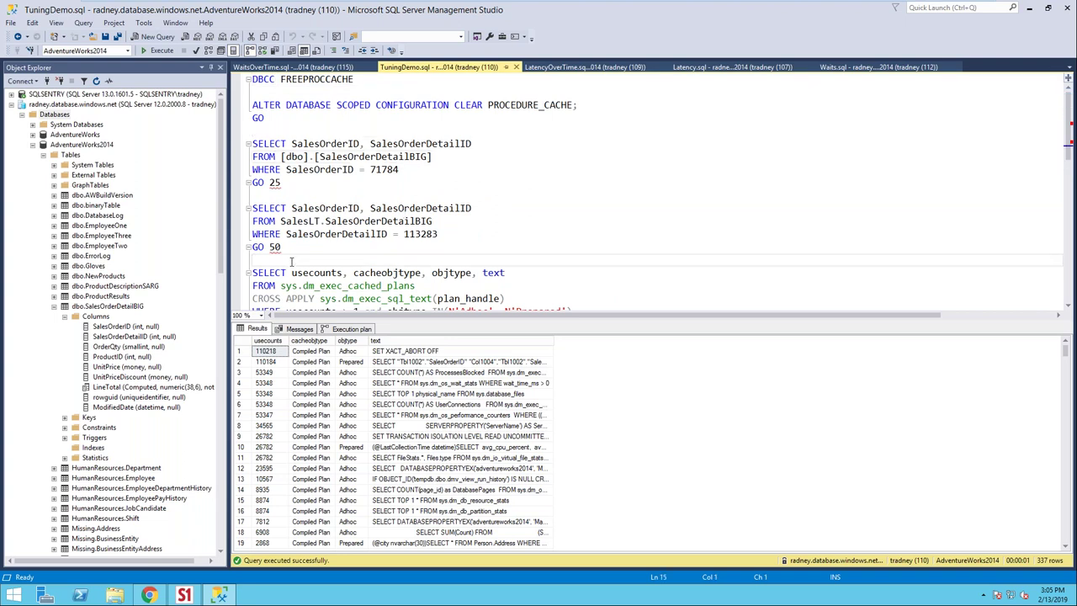
key(shift+Down)
key(shift+Down)
key(shift+Down)
key(shift+Down)
key(shift+Down)
key(shift+Down)
key(shift+Down)
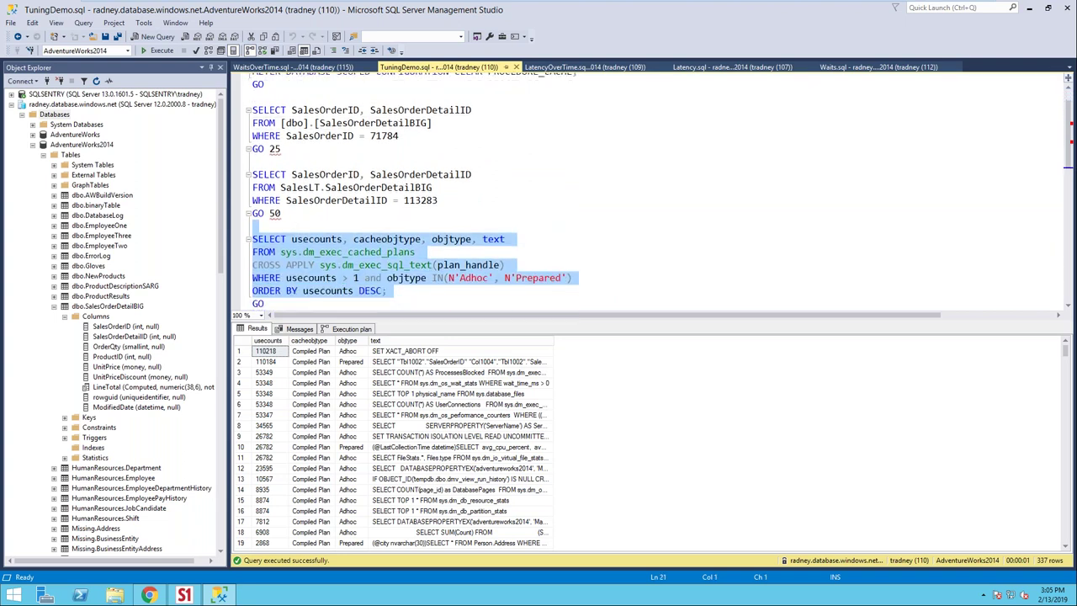
key(F5)
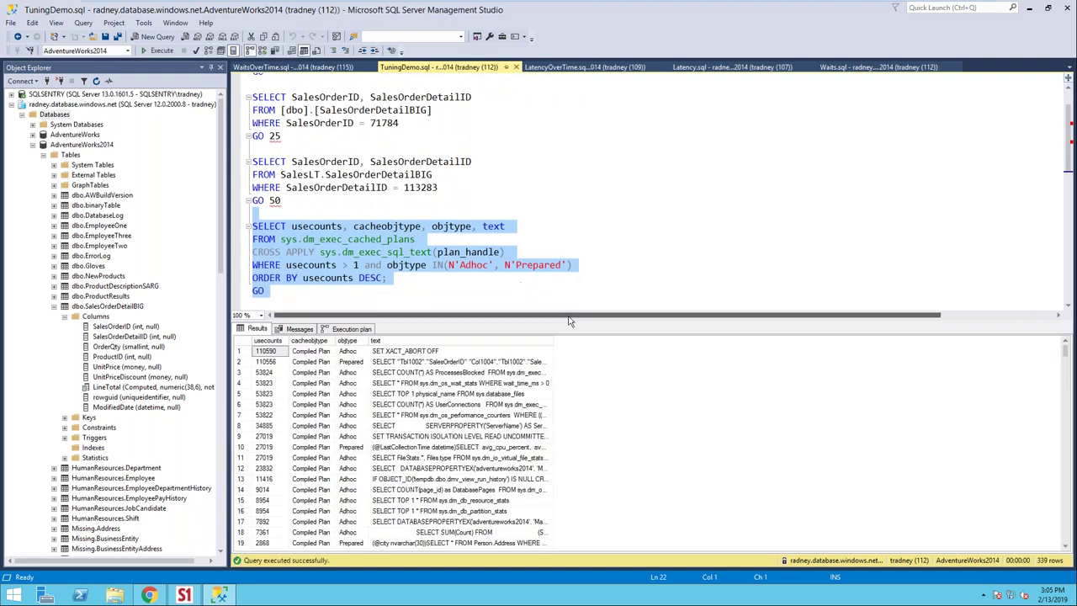
Widen the text column of the query results to read the full prepared SalesOrderDetailBIG statement.
drag(555, 337, 877, 337)
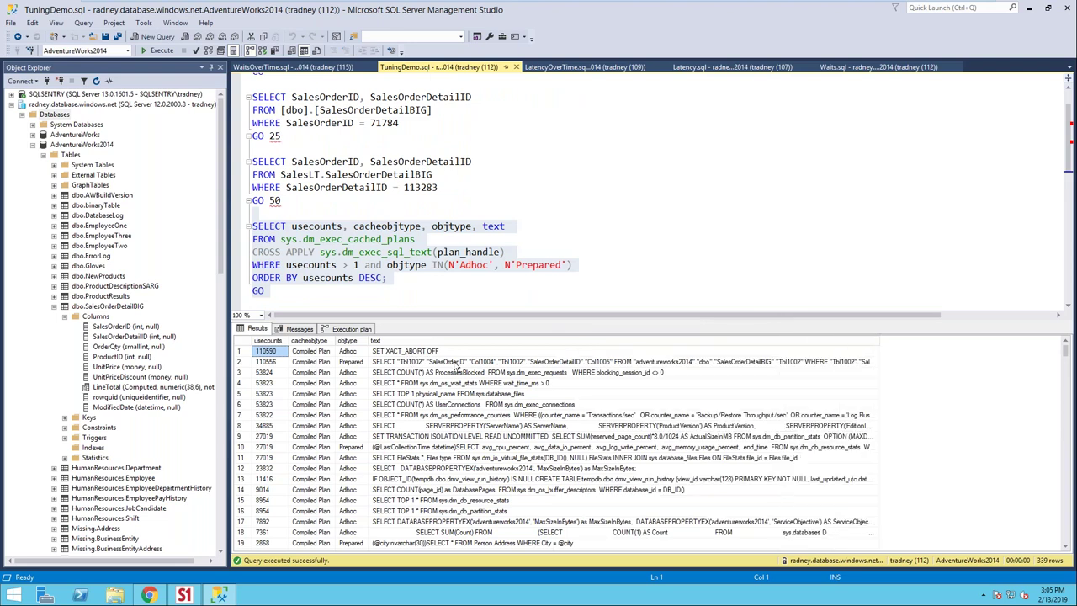
click(455, 363)
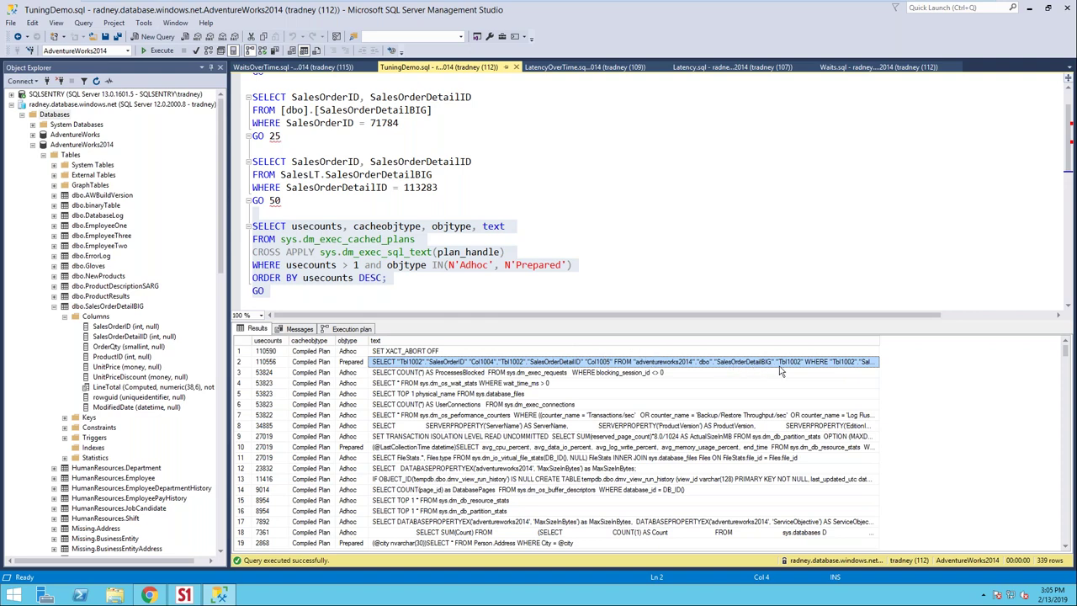
drag(878, 339, 1030, 336)
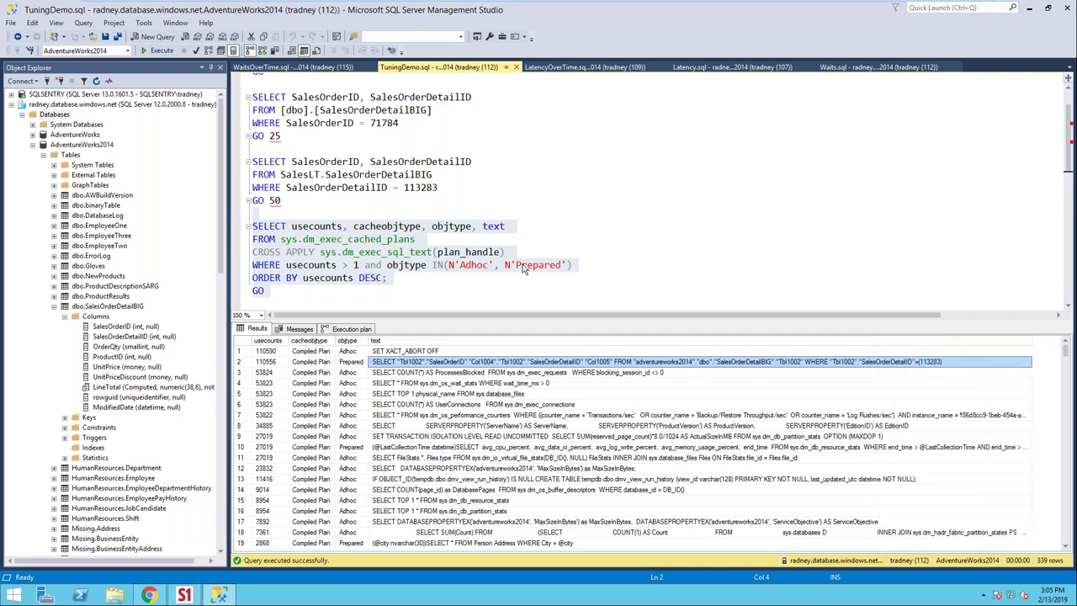
Run the SalesOrderDetailBIG query filtered on SalesOrderDetailID 113283, and examine the Table Scan operator's details in its execution plan.
click(373, 296)
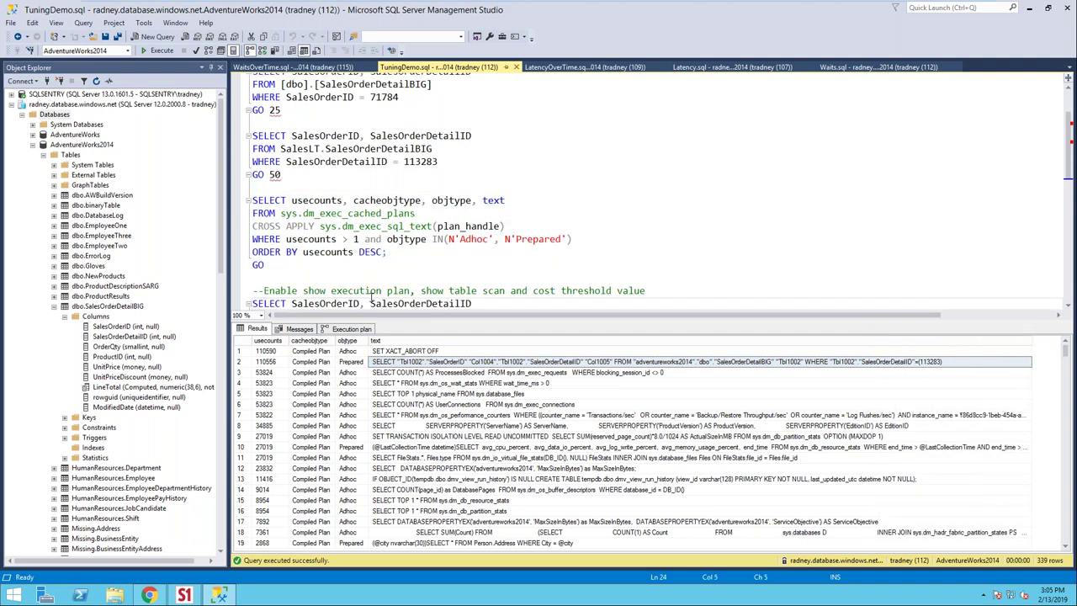
key(Down)
key(Down)
key(Down)
key(Down)
key(Up)
key(shift+Up)
key(shift+Up)
key(shift+Up)
key(shift+Up)
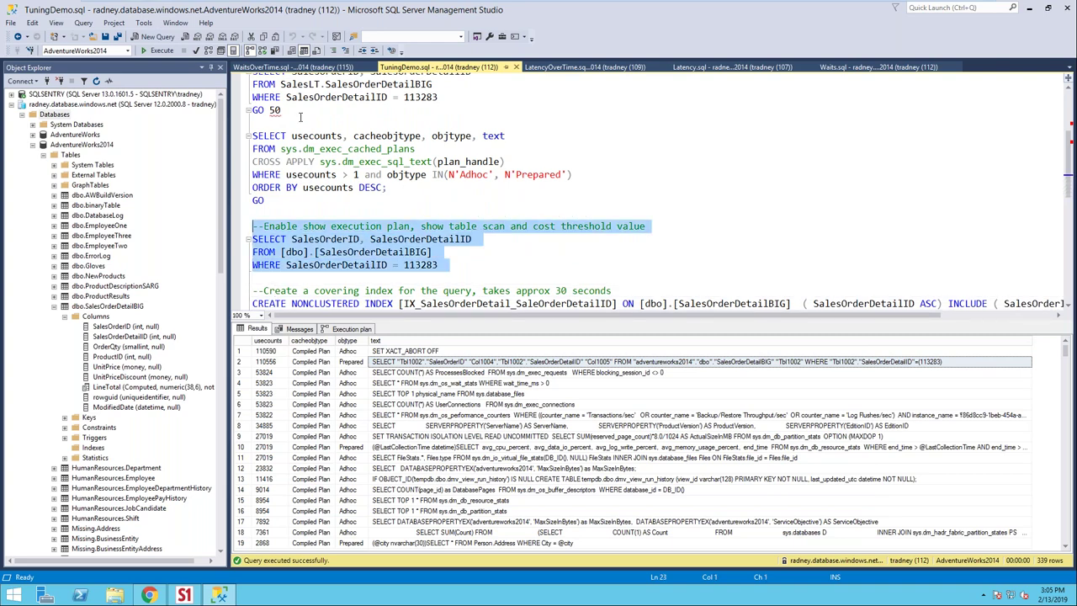
click(163, 51)
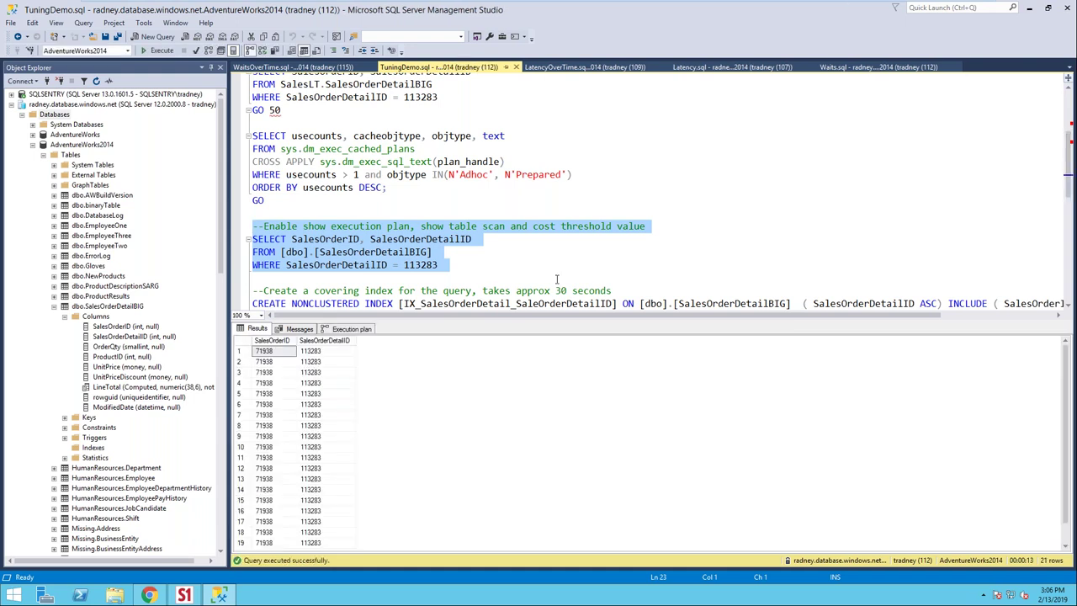
click(360, 330)
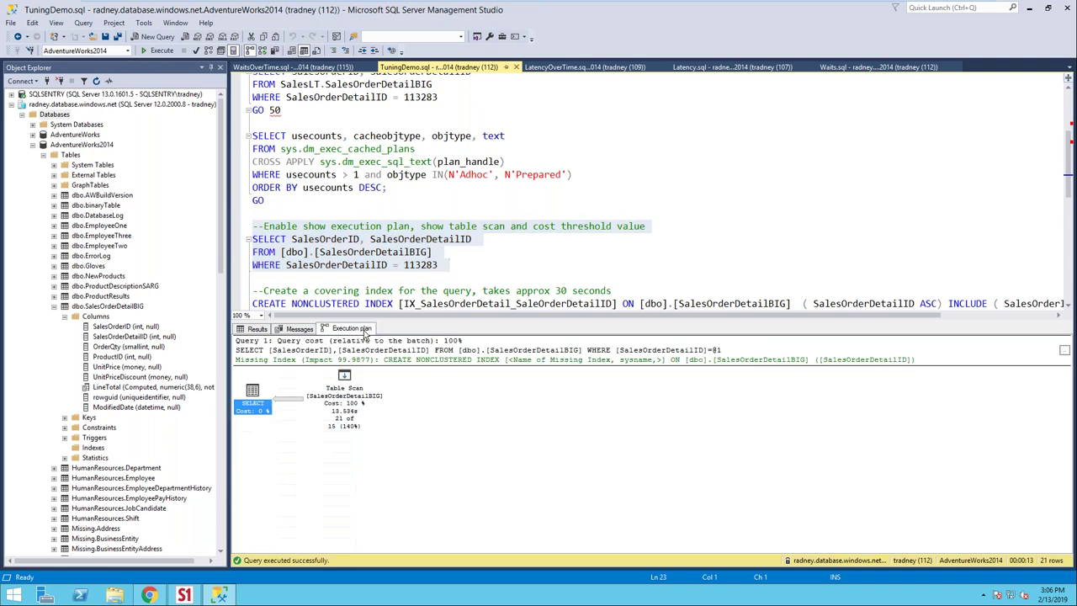
mouse_move(348, 378)
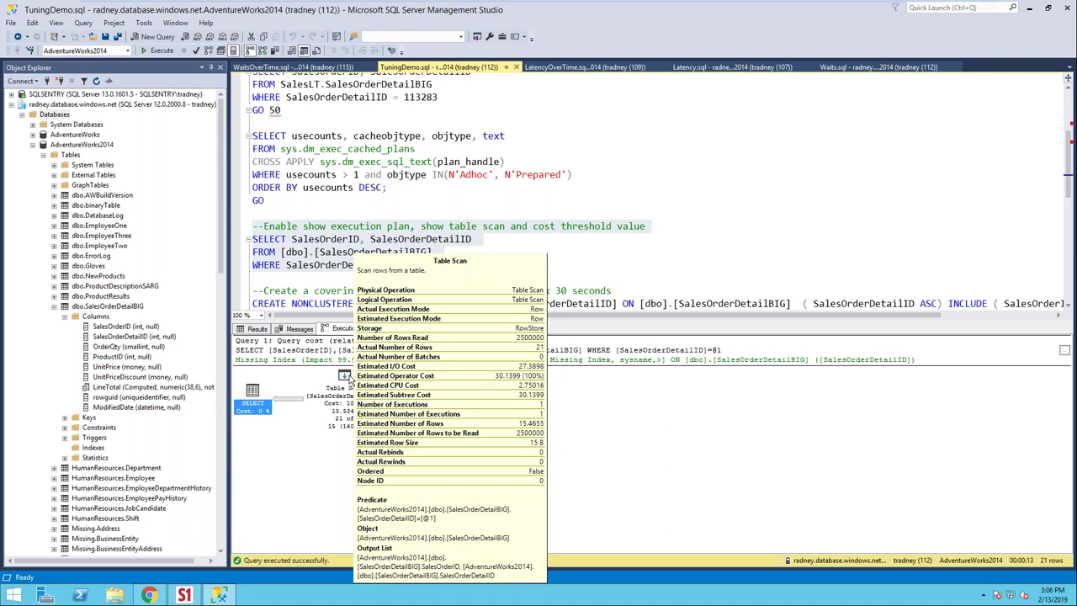
Run the statement creating the nonclustered covering index IX_SalesOrderDetail_SaleOrderDetailID on dbo.SalesOrderDetailBIG.
click(351, 278)
key(shift+Down)
key(shift+Down)
key(shift+Down)
key(shift+Down)
key(shift+Down)
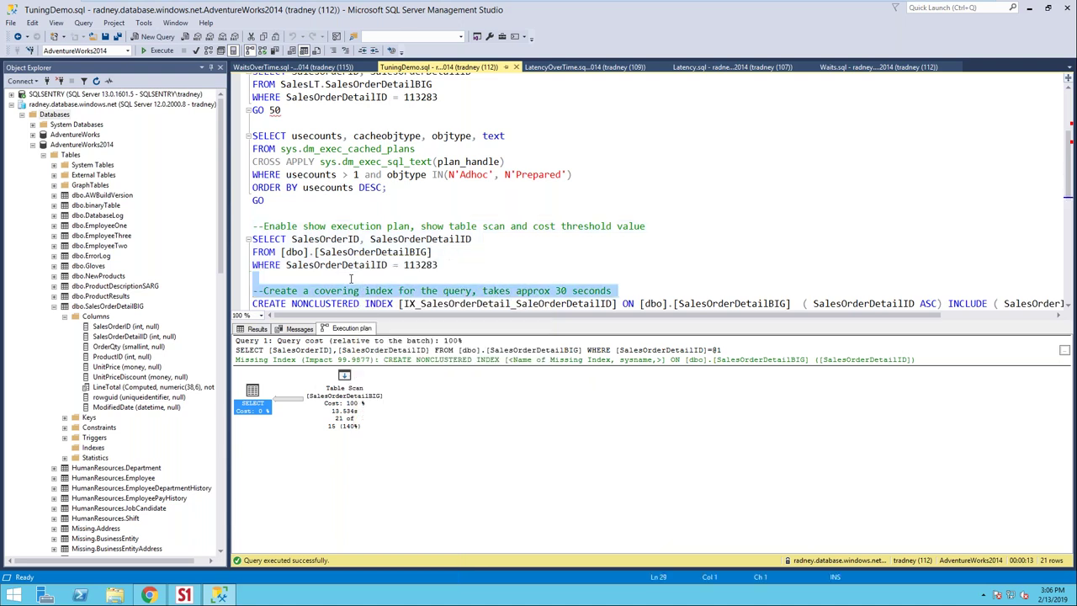
key(shift+Up)
key(F5)
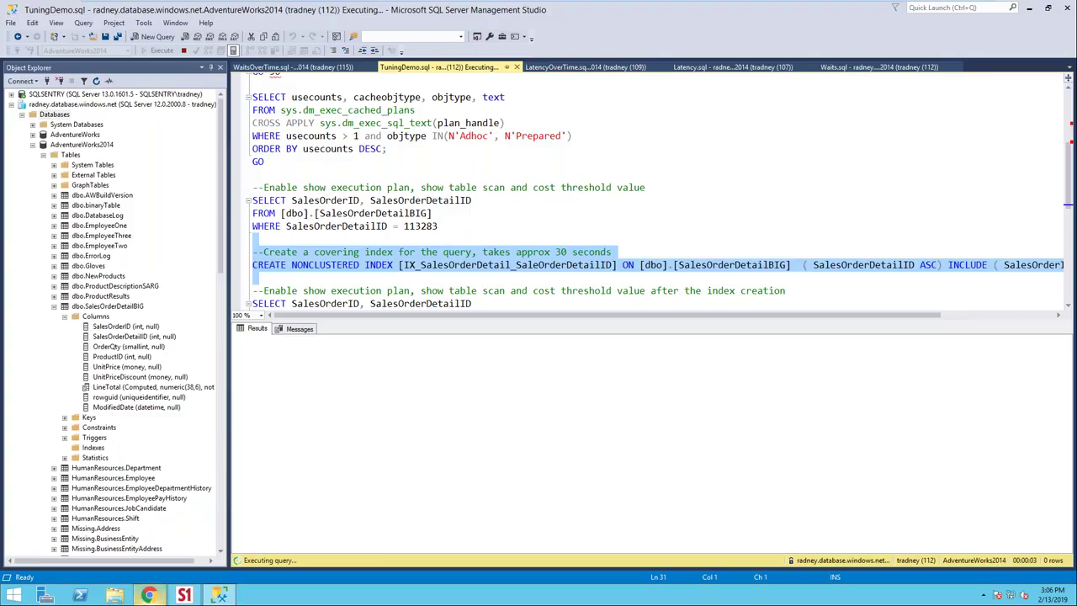
Switch to the Azure portal in Chrome and reopen the AdventureWorks2014 database overview from the dashboard.
click(148, 595)
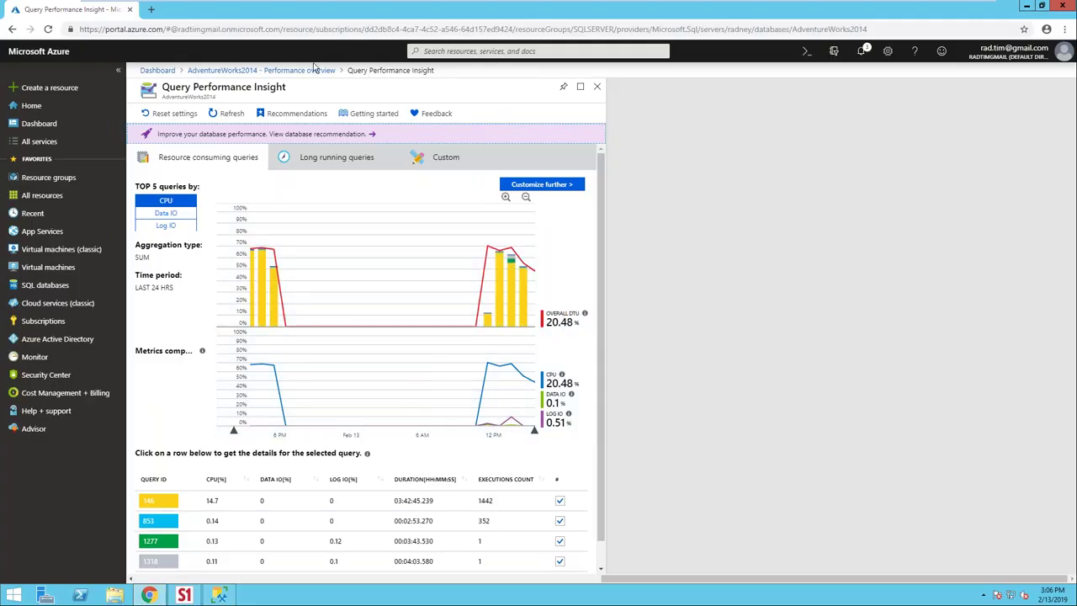
click(157, 70)
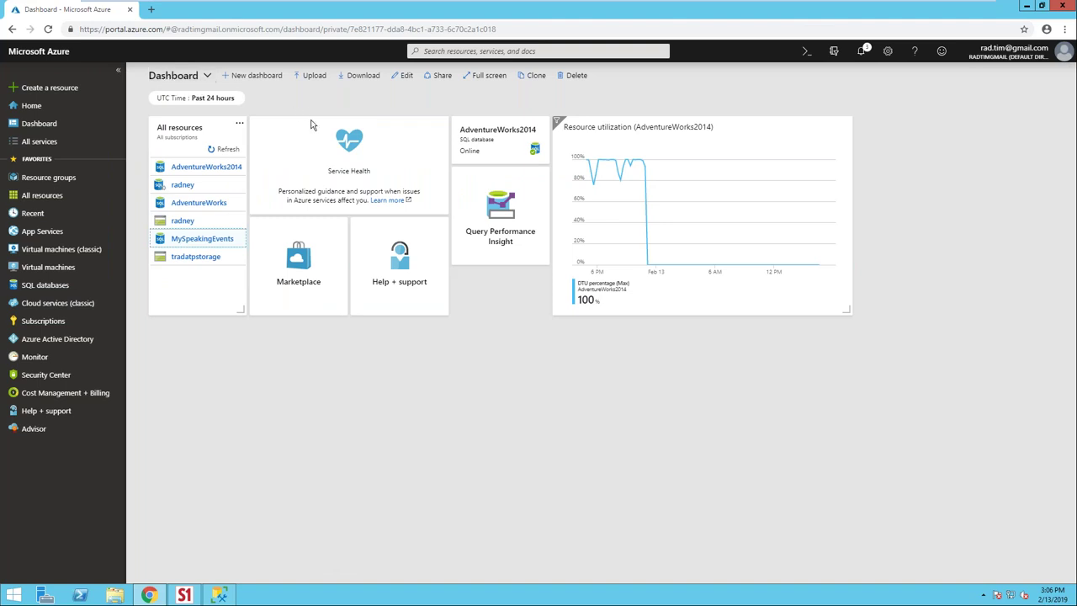
click(227, 168)
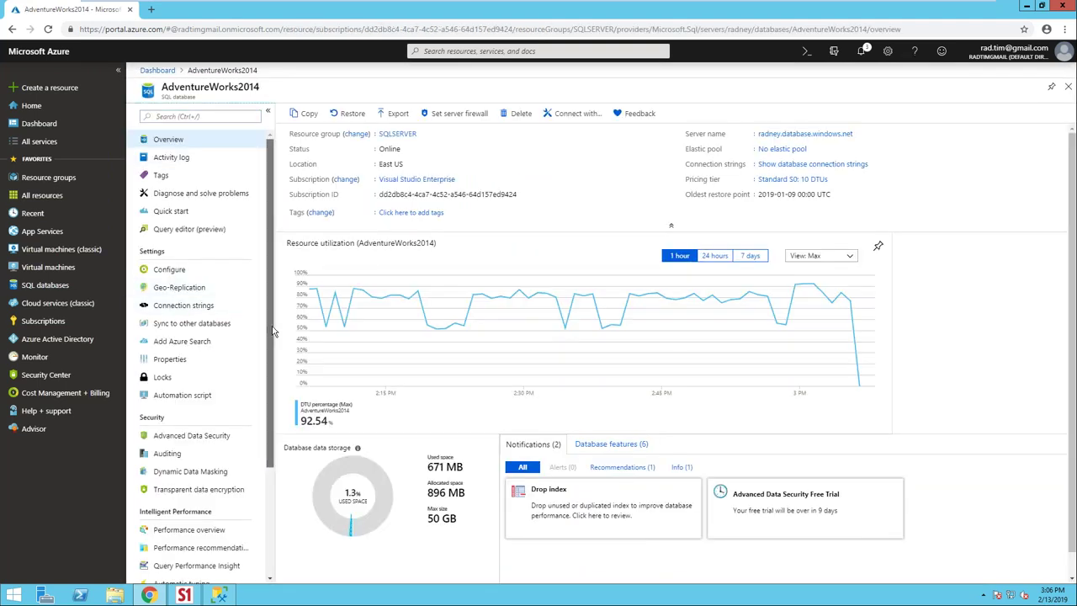
Open geo-replication for the AdventureWorks2014 database and choose France Central as the target region for a secondary.
click(177, 285)
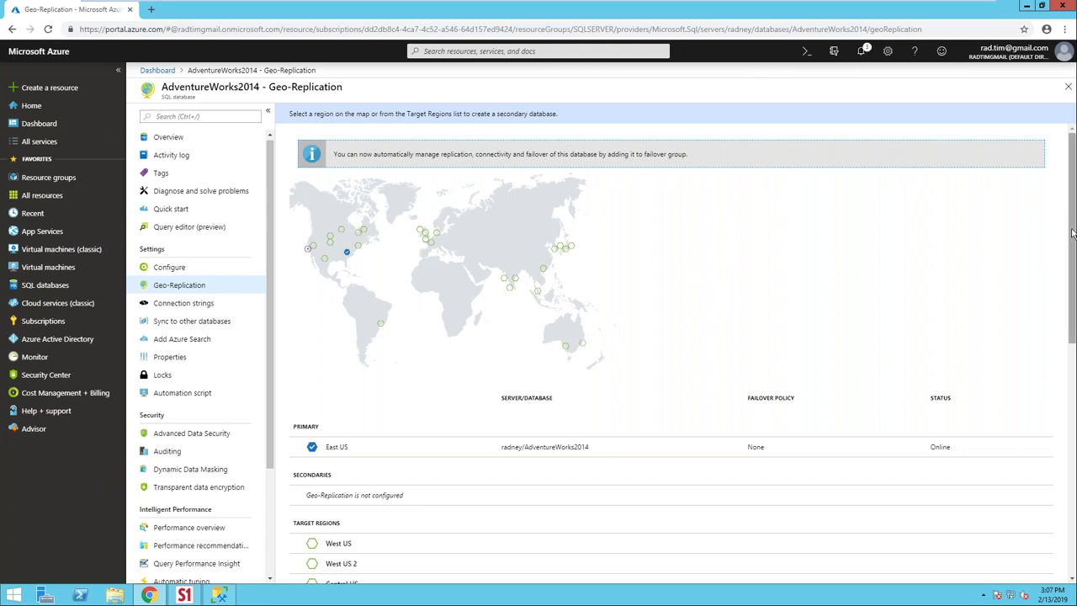
scroll(1072, 233, down, 3)
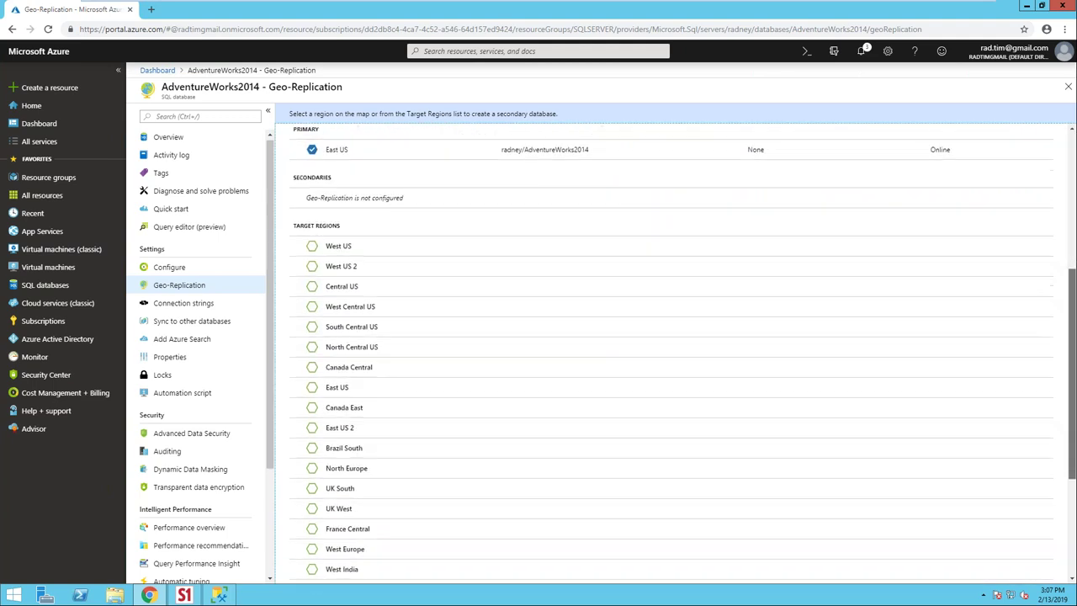
click(315, 505)
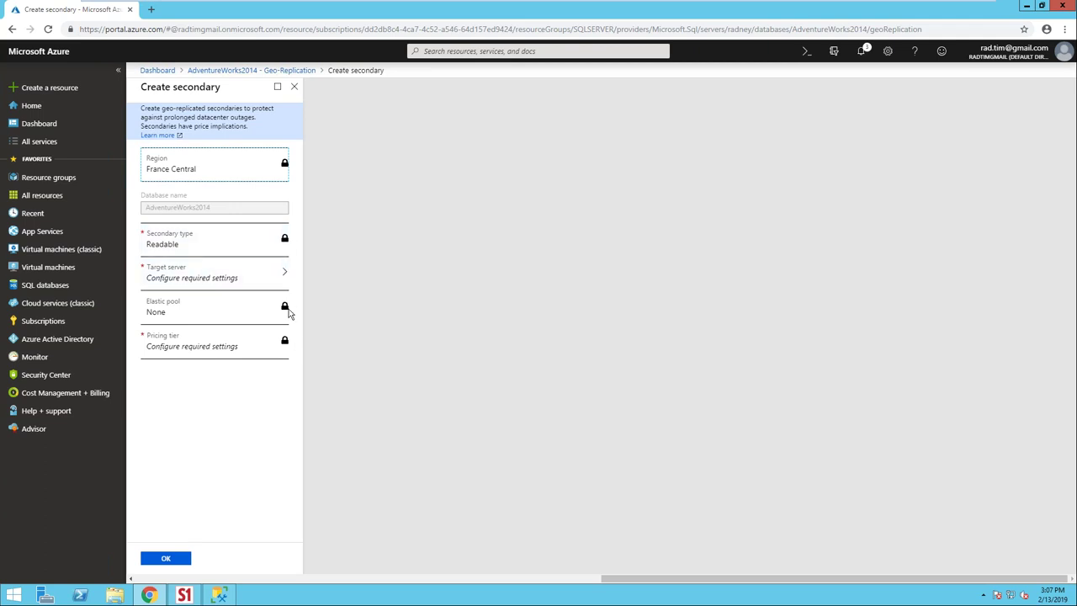
Start a new target server for the secondary, naming it radneyfrench and entering the server admin login.
click(260, 271)
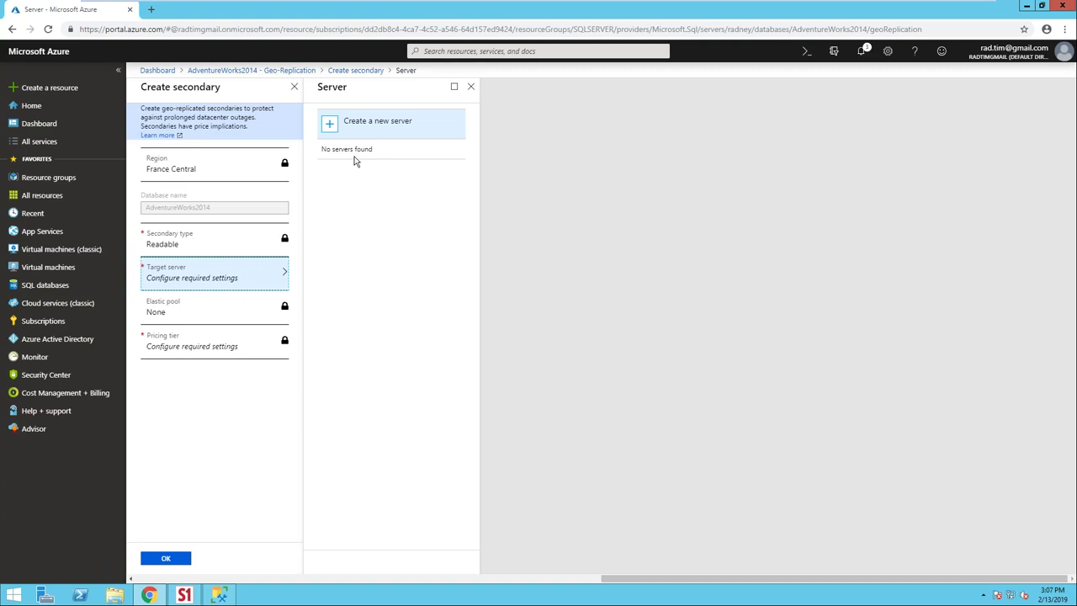
click(375, 134)
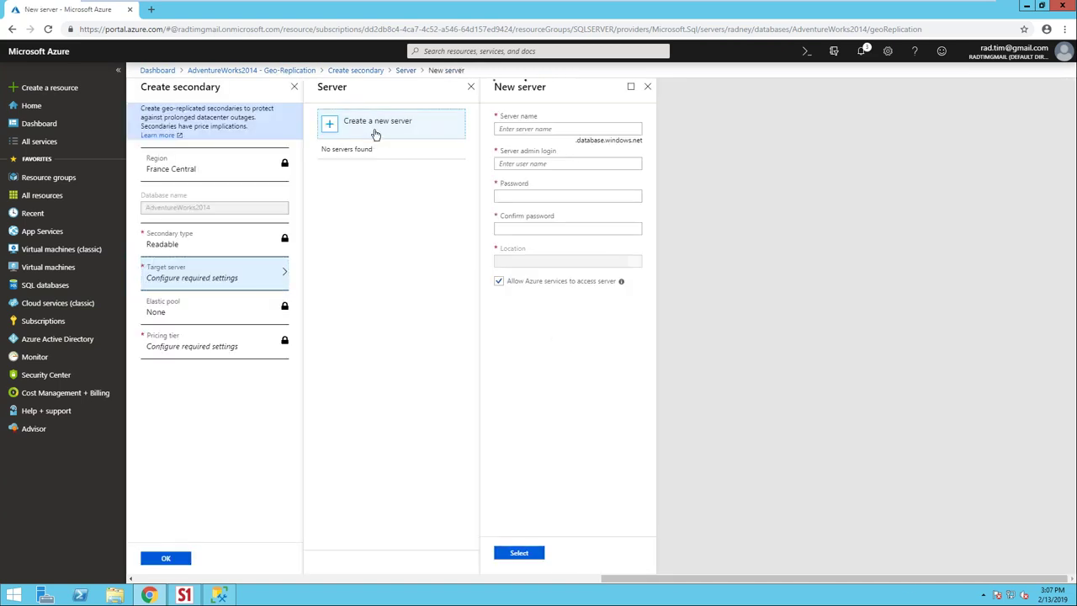
click(544, 126)
text(radneyfrench)
key(Tab)
text(tradney)
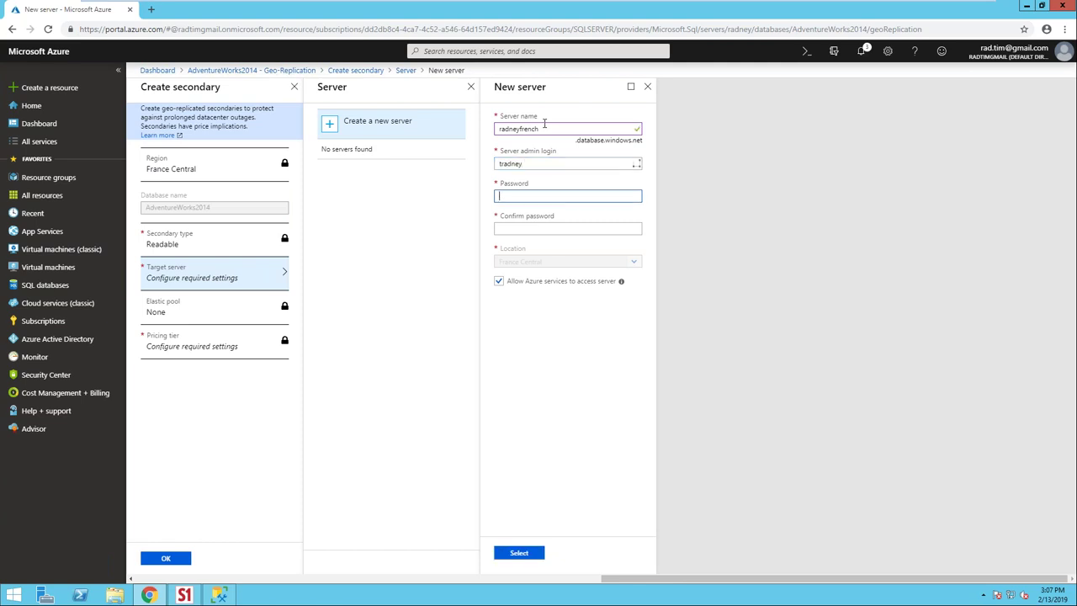
Enter and confirm the new server's admin password, and select that server as the secondary's target server.
key(Tab)
text(•••••••••)
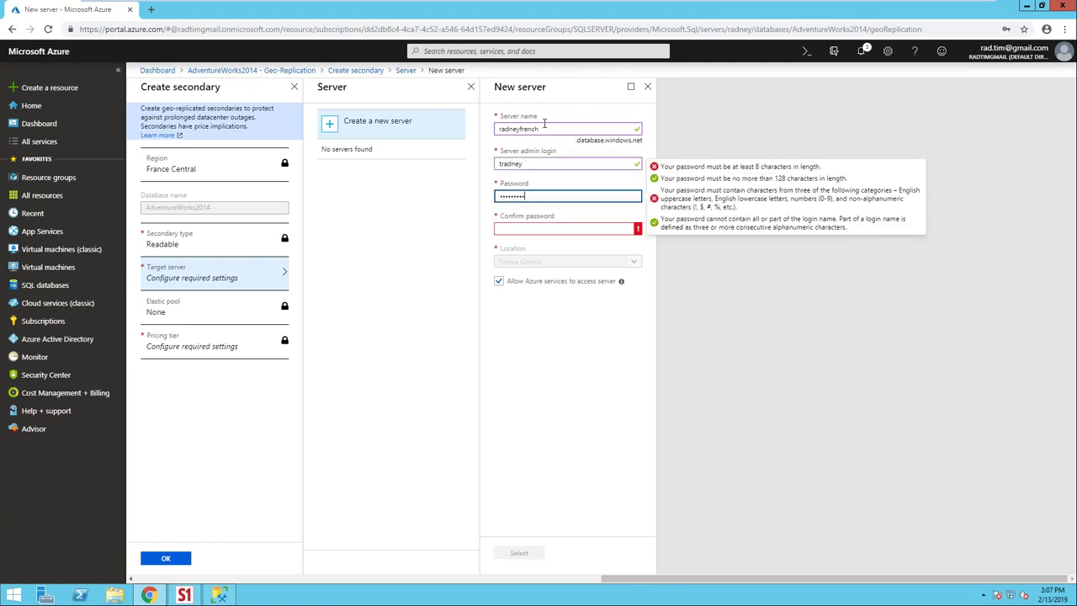
text(•••)
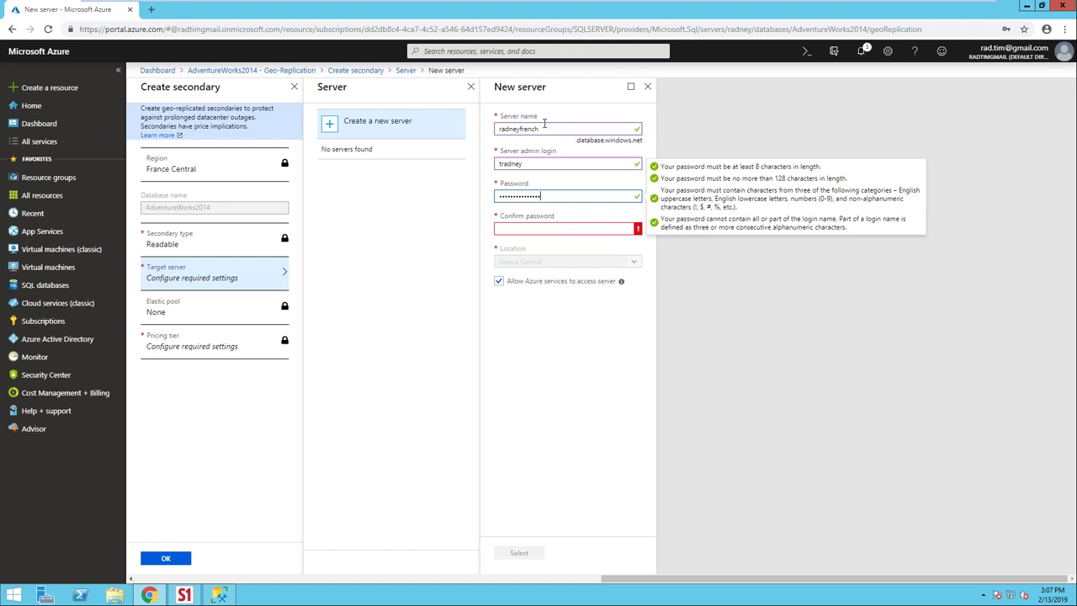
text(•)
key(Tab)
text(•••••••••••)
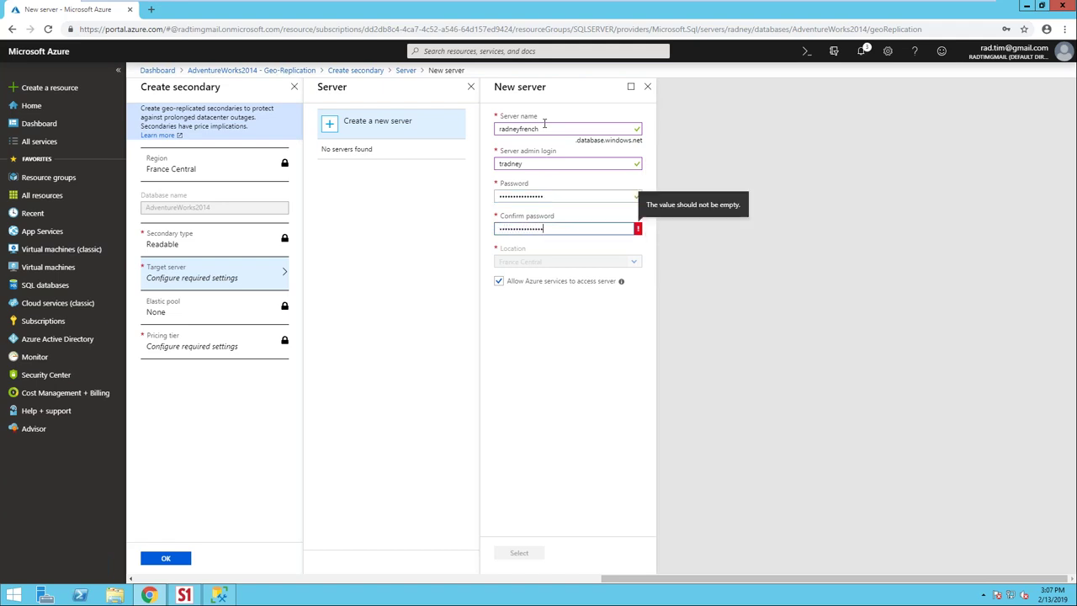
key(Tab)
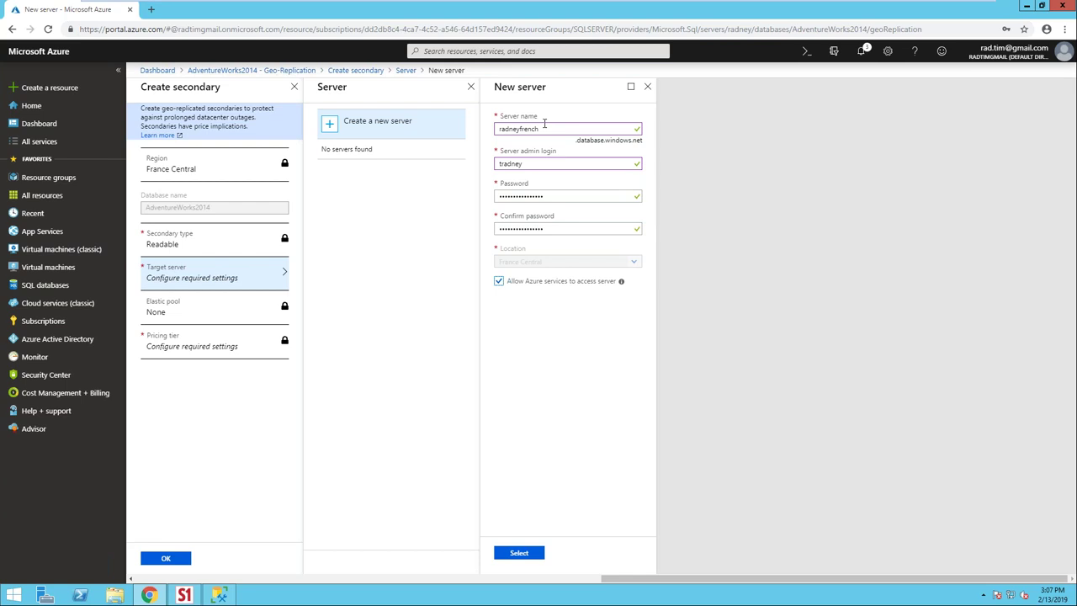
click(523, 552)
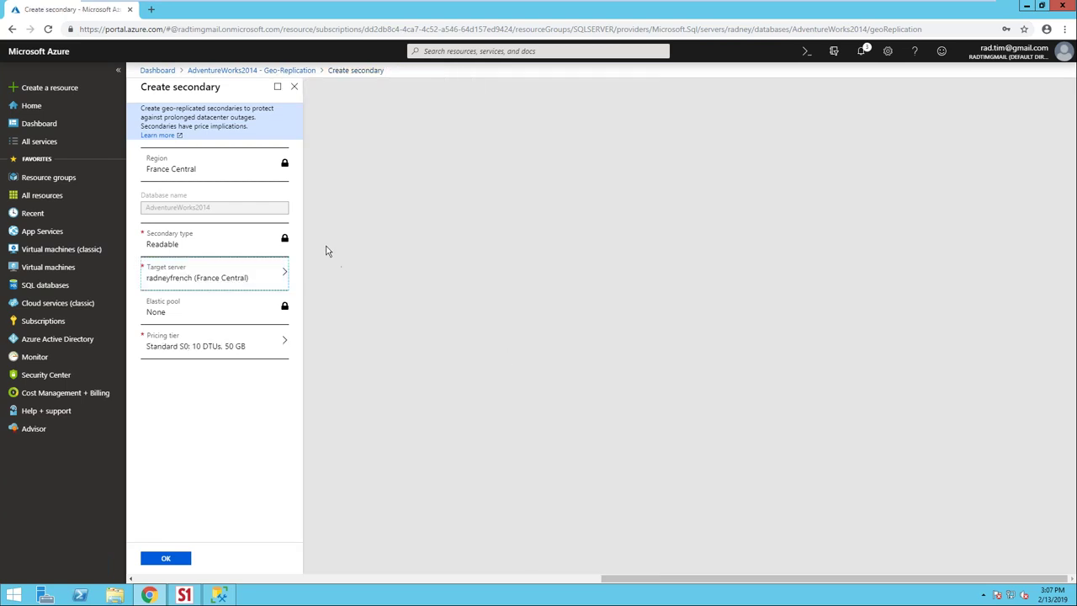
Apply the Standard S0 pricing tier with 10 DTUs, submit the France Central secondary, and view the replication map.
click(250, 345)
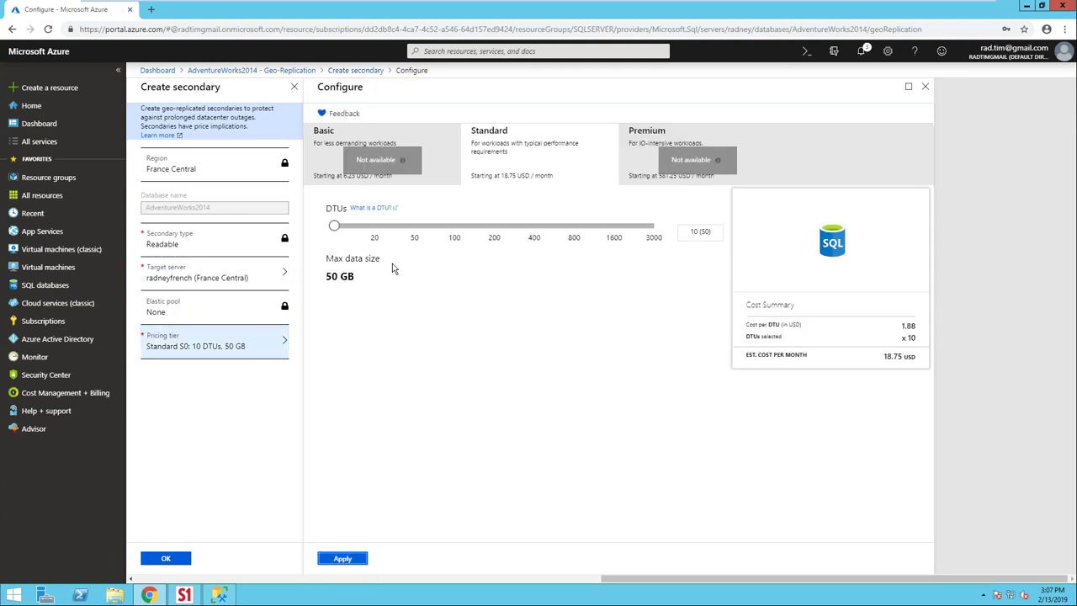
drag(334, 227, 414, 227)
drag(291, 221, 286, 226)
click(343, 558)
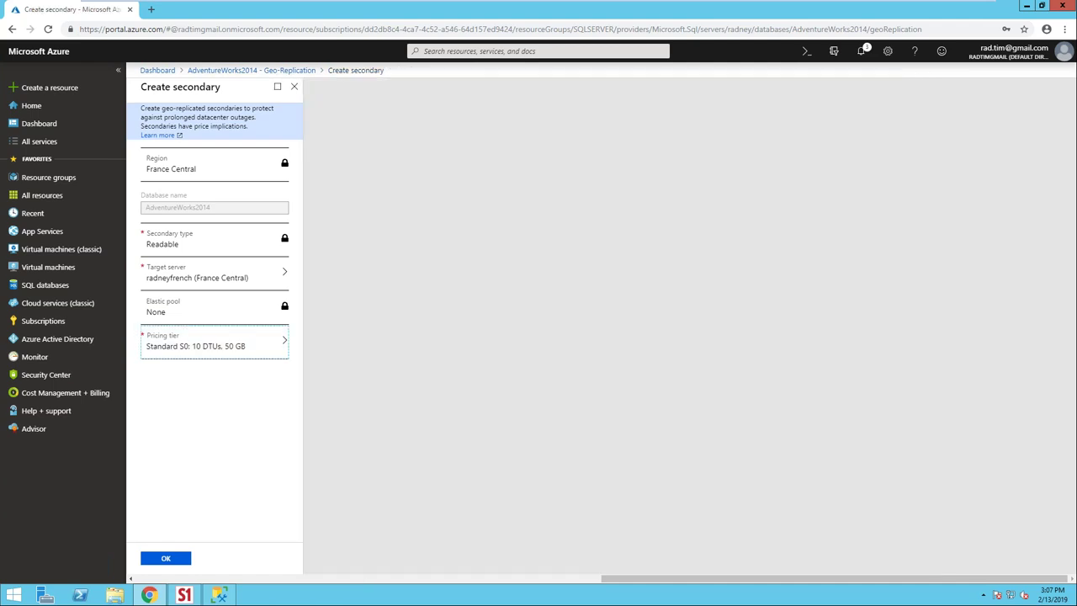
click(169, 558)
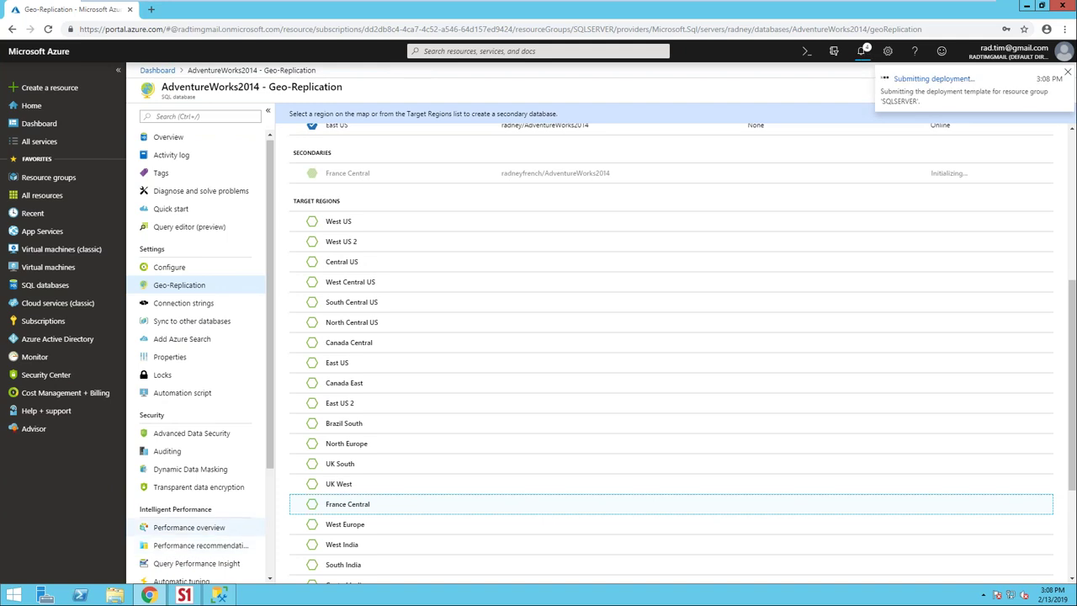
click(1070, 160)
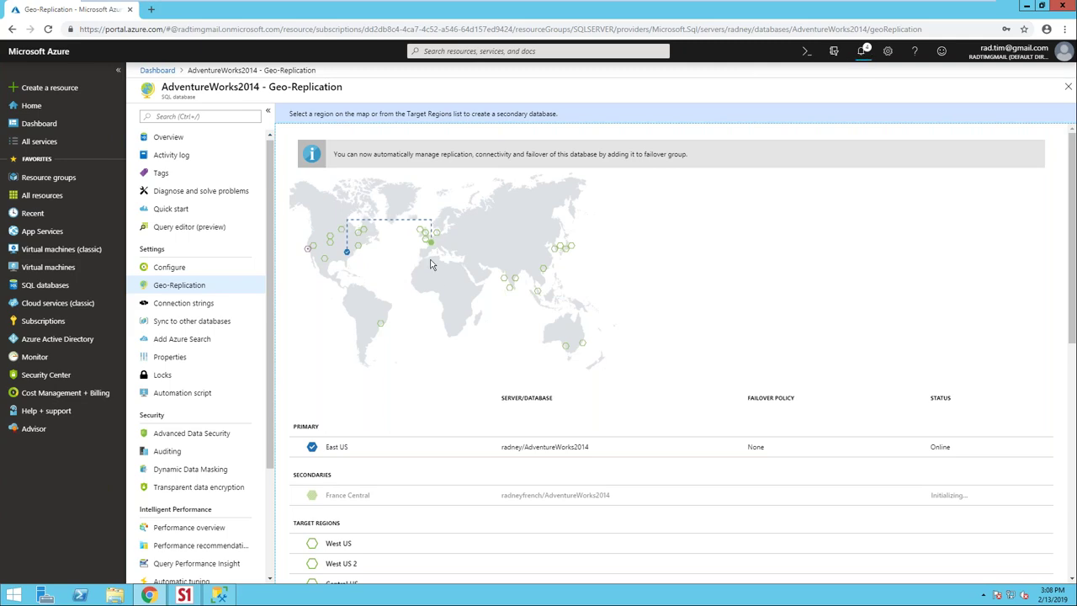
Switch to SQL Server Management Studio, run the SalesOrderDetailBIG query placed after the index creation, and examine its plan's Index Seek operator.
click(223, 596)
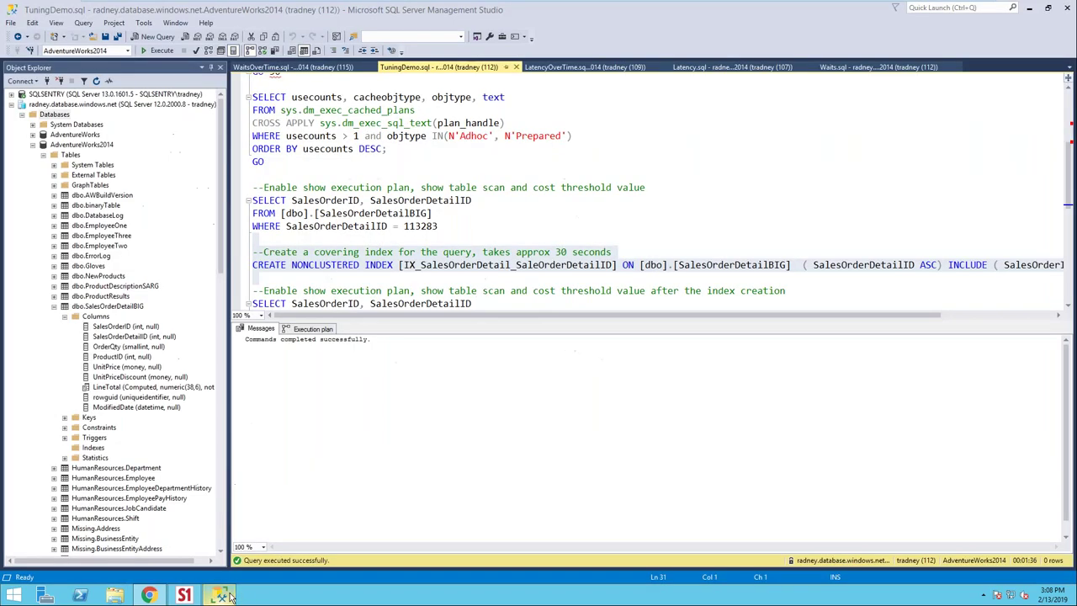
key(Right)
key(Right)
key(Right)
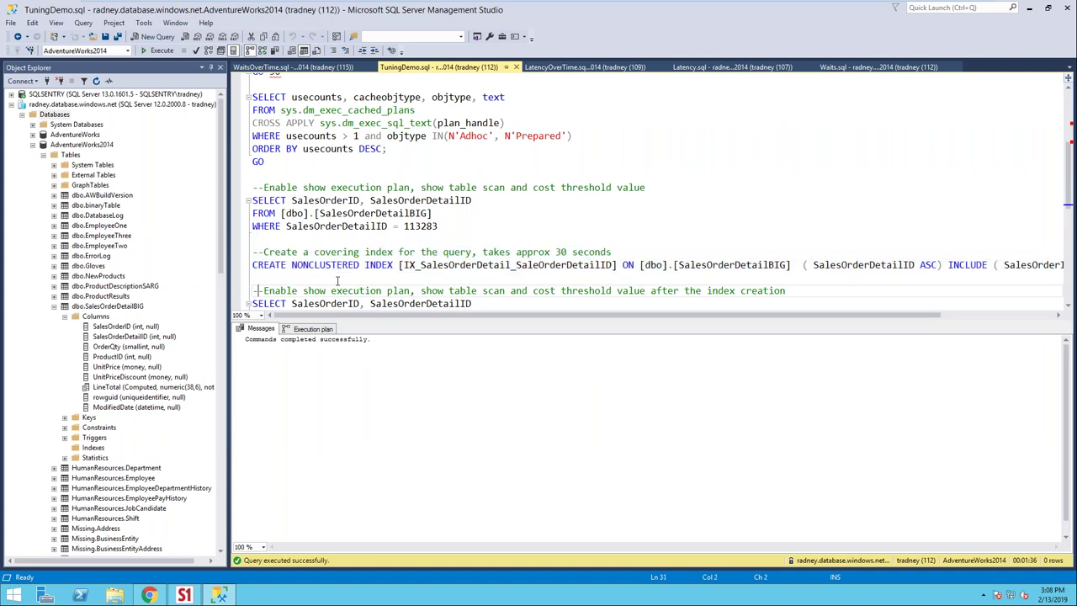
key(shift+Down)
key(shift+Down)
key(shift+Down)
key(shift+Down)
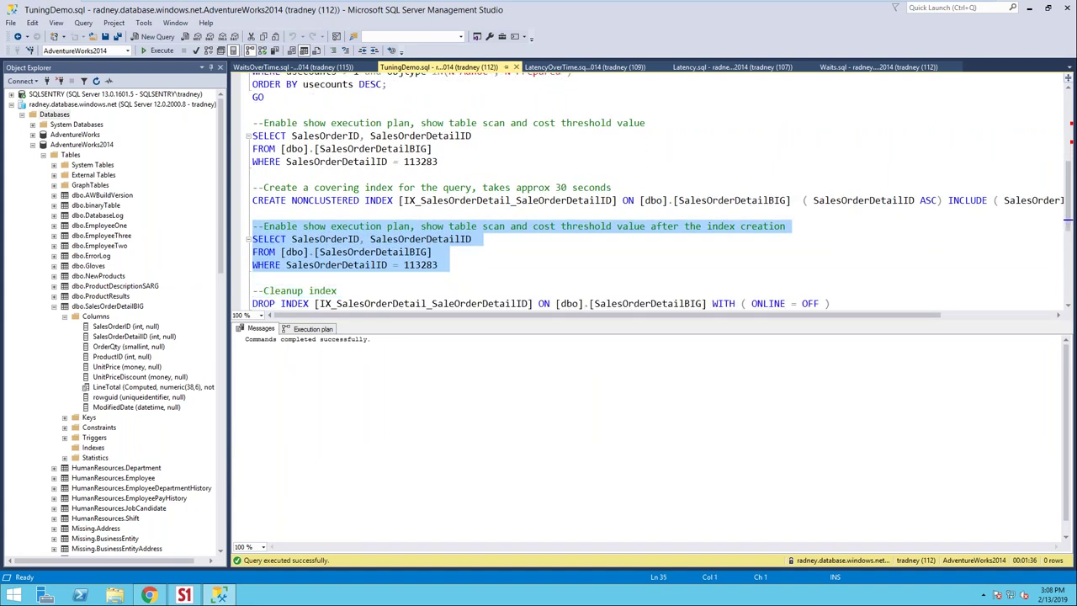
key(F5)
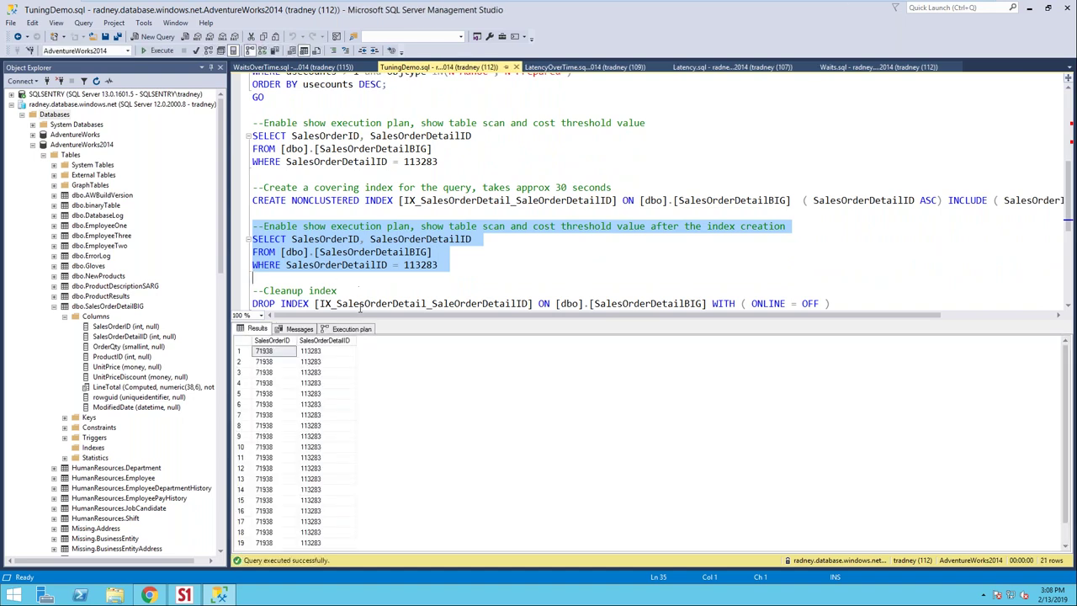
click(349, 328)
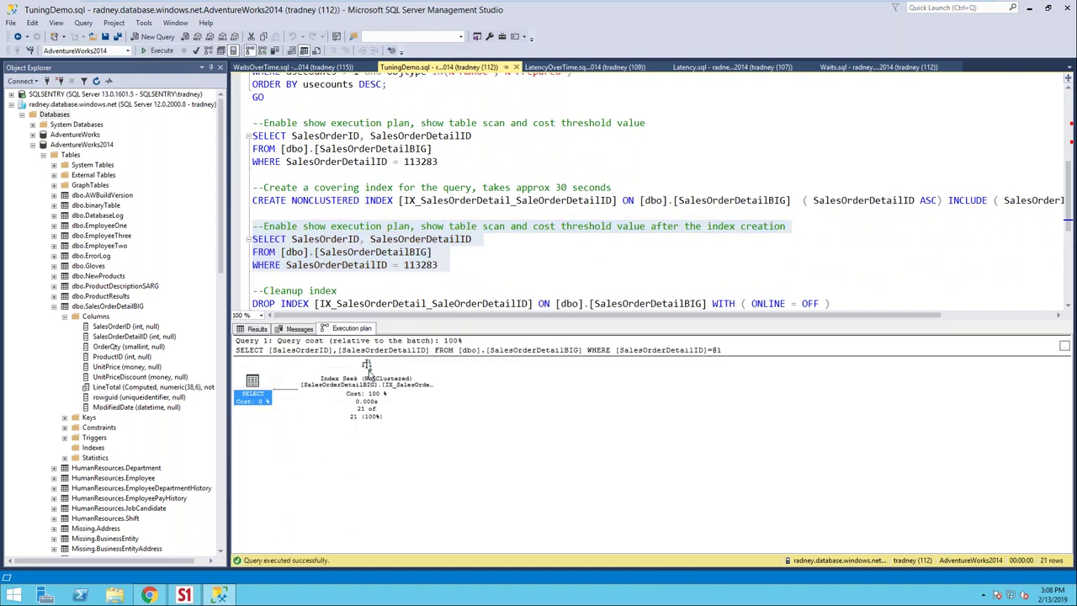
mouse_move(367, 376)
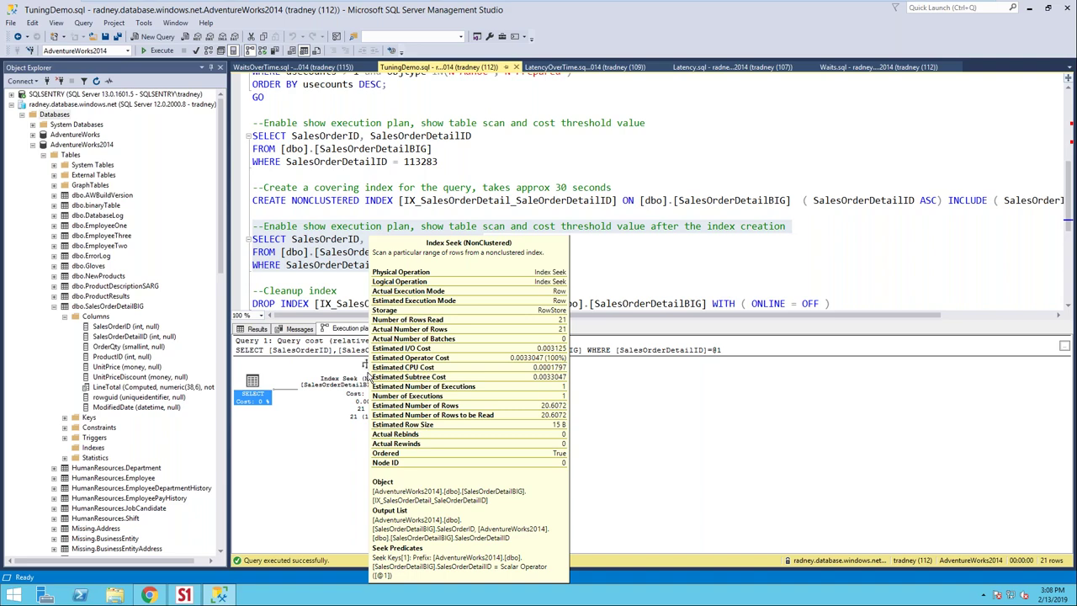
Run the sys.dm_exec_cached_plans query listing Adhoc and Prepared plans with usecounts above 1.
click(400, 114)
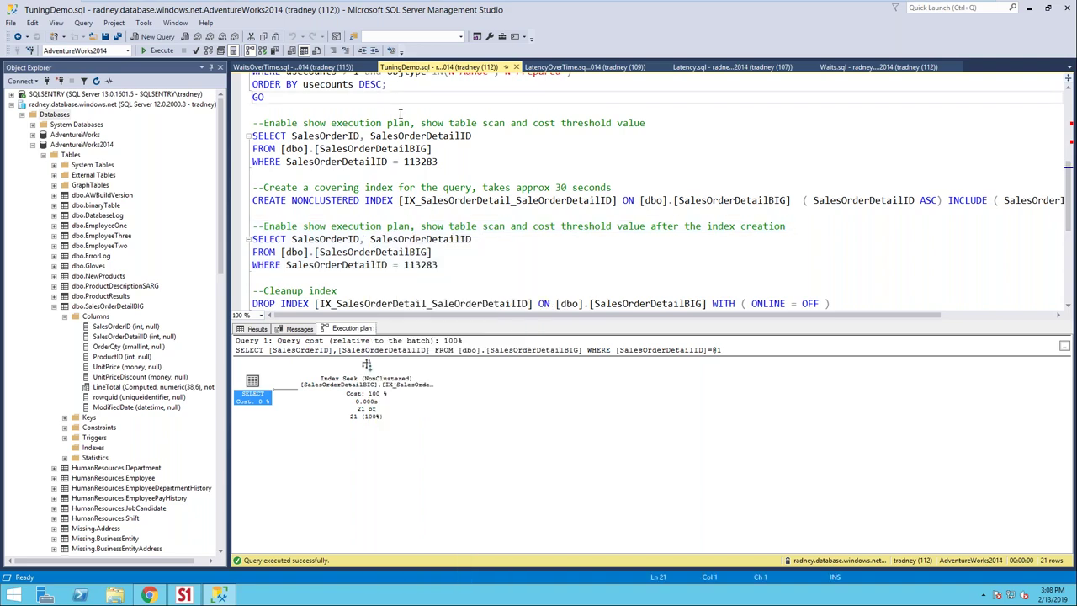
key(ctrl+Home)
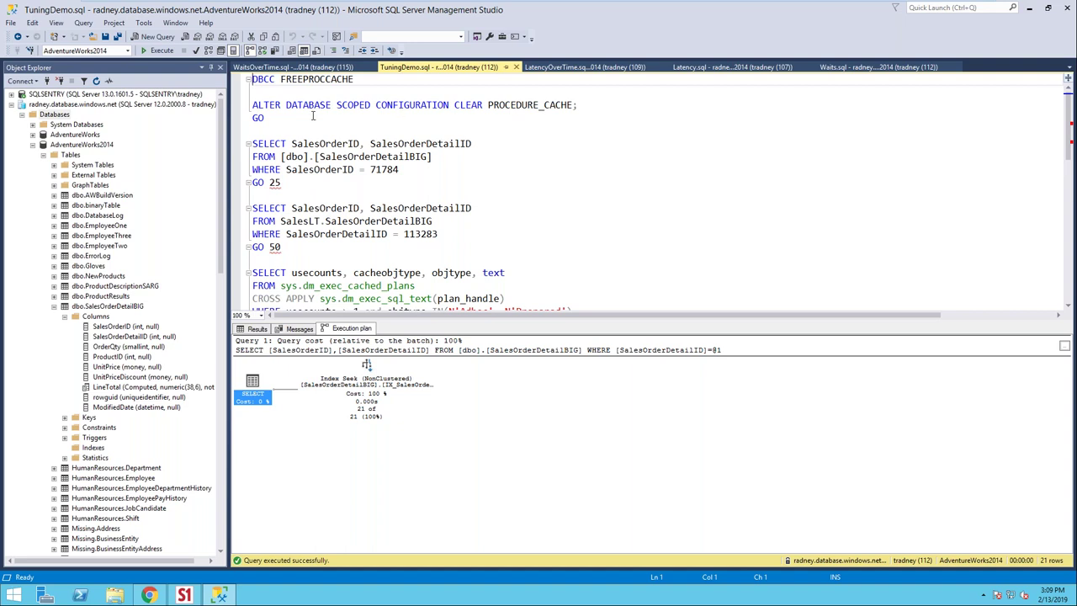
click(246, 77)
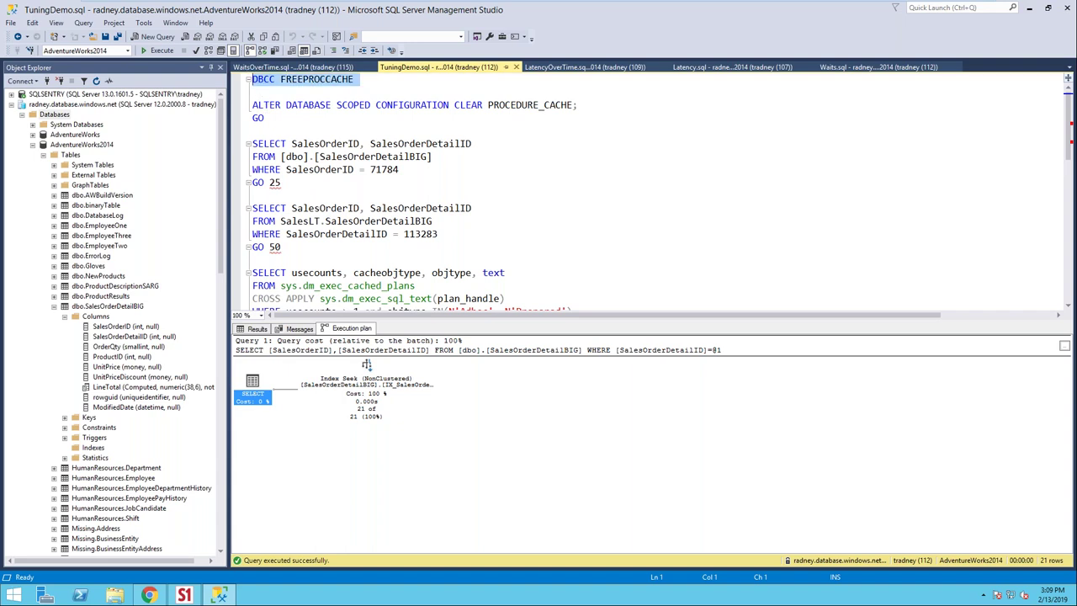
click(331, 262)
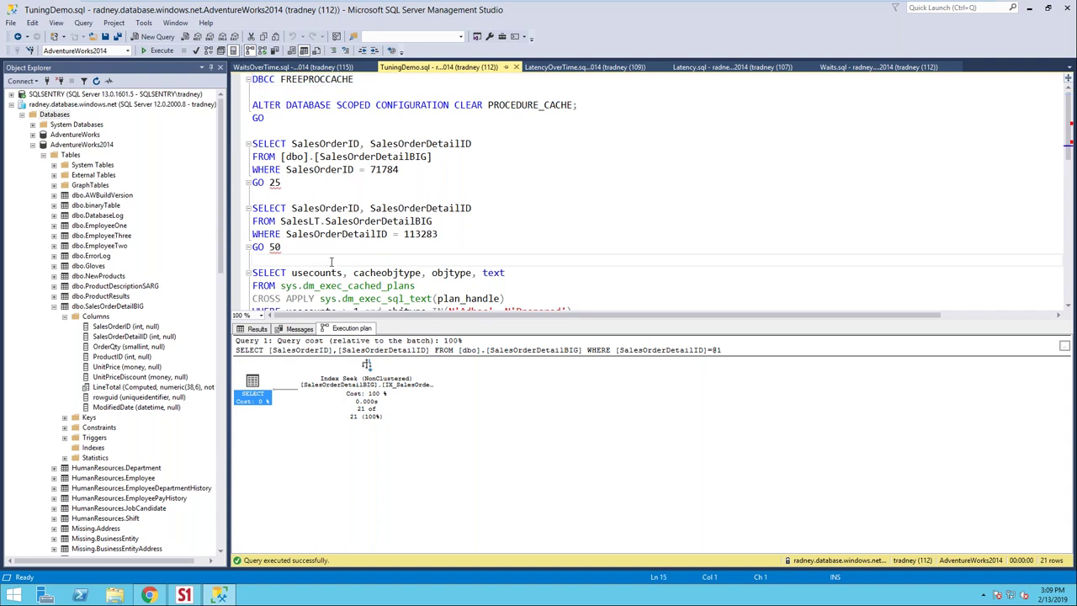
key(shift+Down)
key(shift+Down)
key(shift+Down)
key(shift+Down)
key(shift+Down)
key(shift+Down)
key(shift+Down)
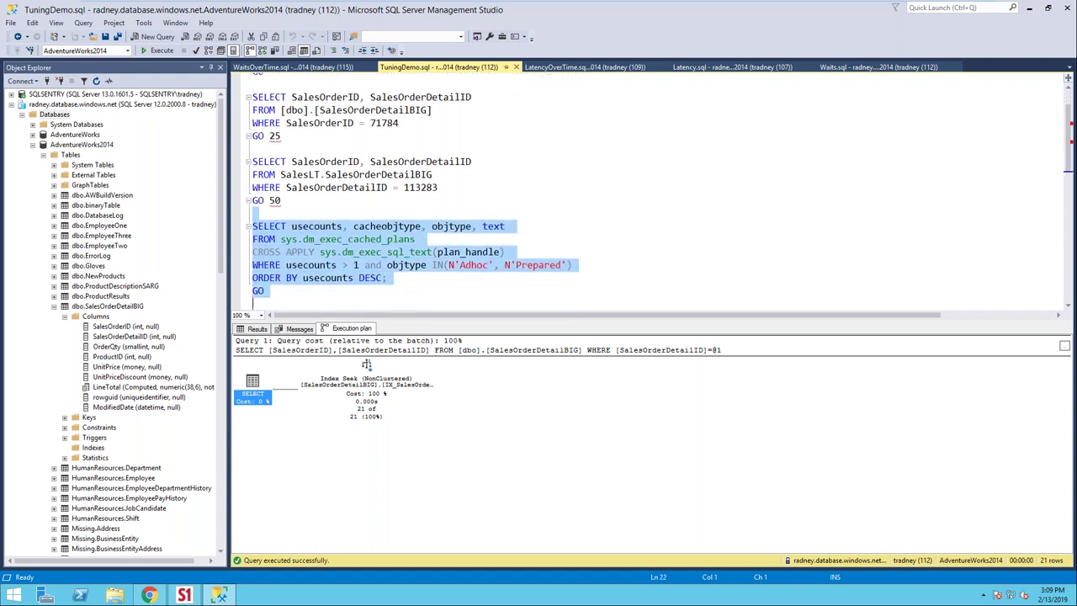
key(F5)
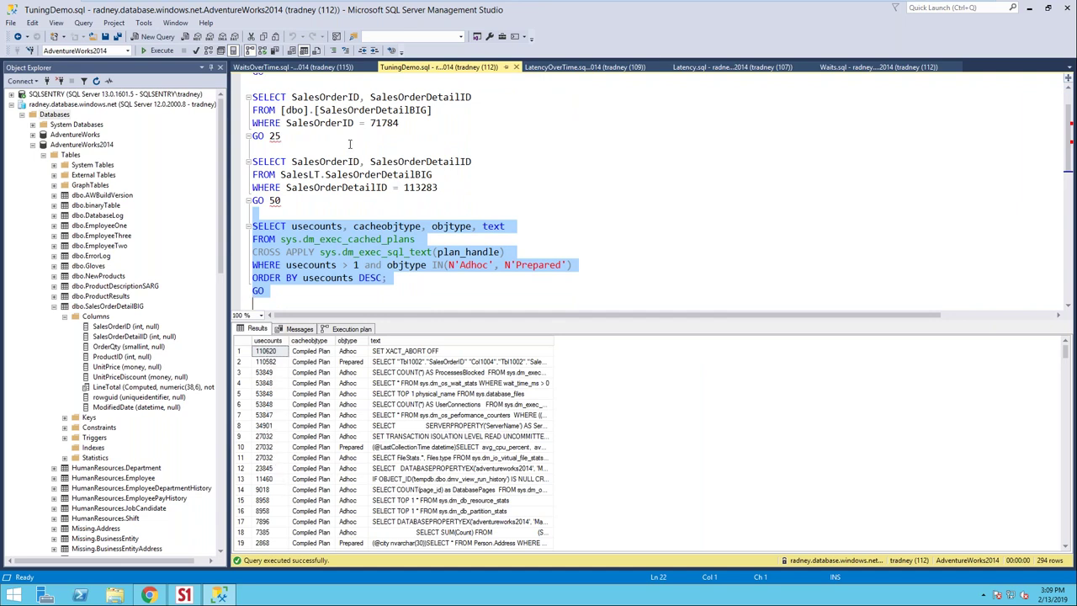
Try to clear the plan cache by running only the DBCC FREEPROCCACHE statement at the start of the script.
click(315, 146)
key(ctrl+Home)
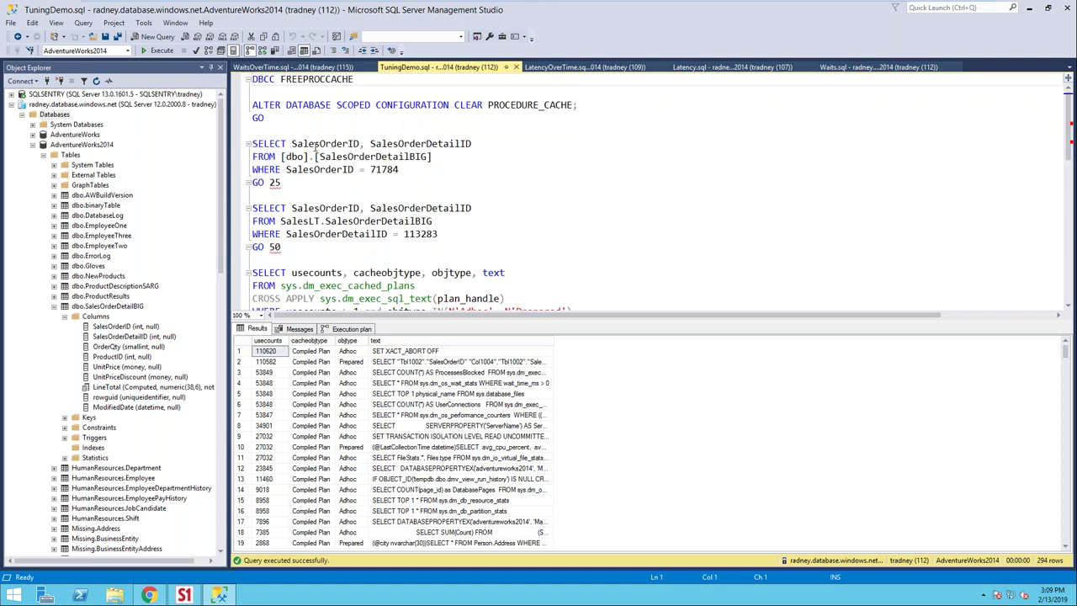
key(shift+Down)
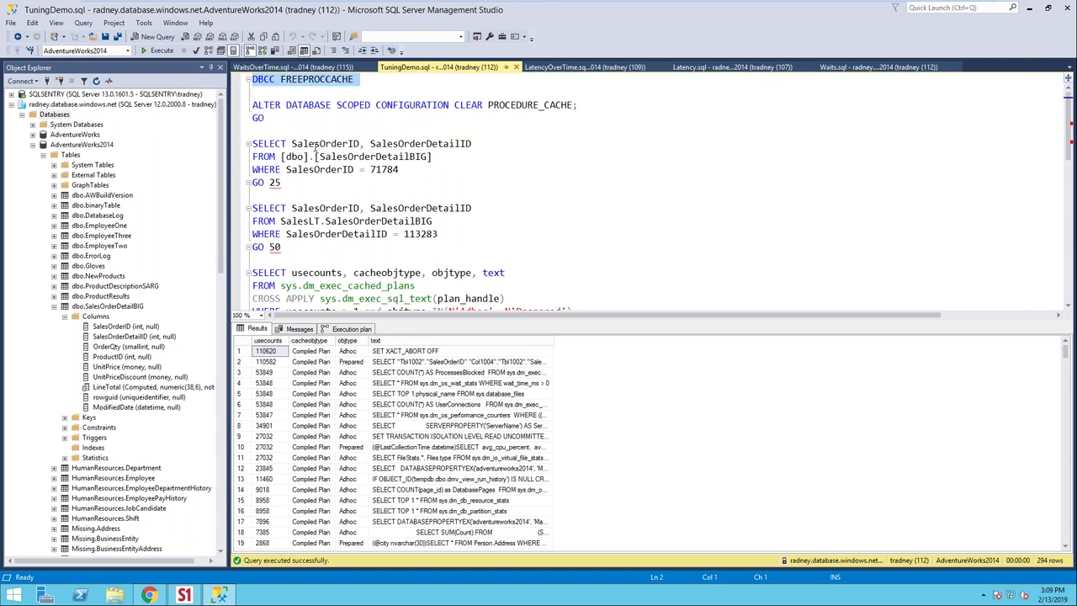
key(F5)
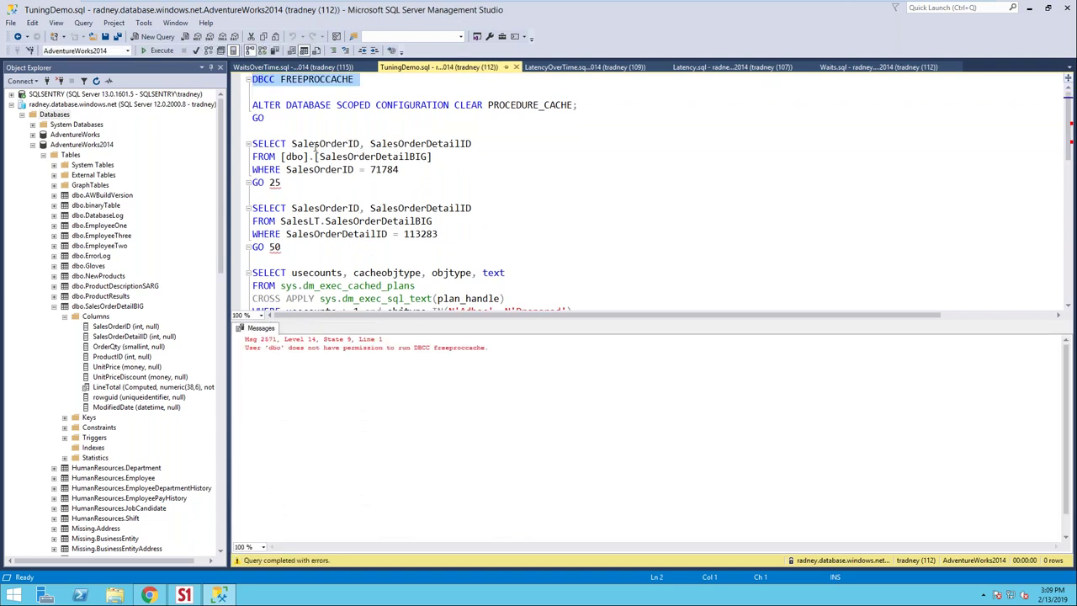
Clear the database's plan cache by running the ALTER DATABASE SCOPED CONFIGURATION CLEAR PROCEDURE_CACHE statement.
key(Down)
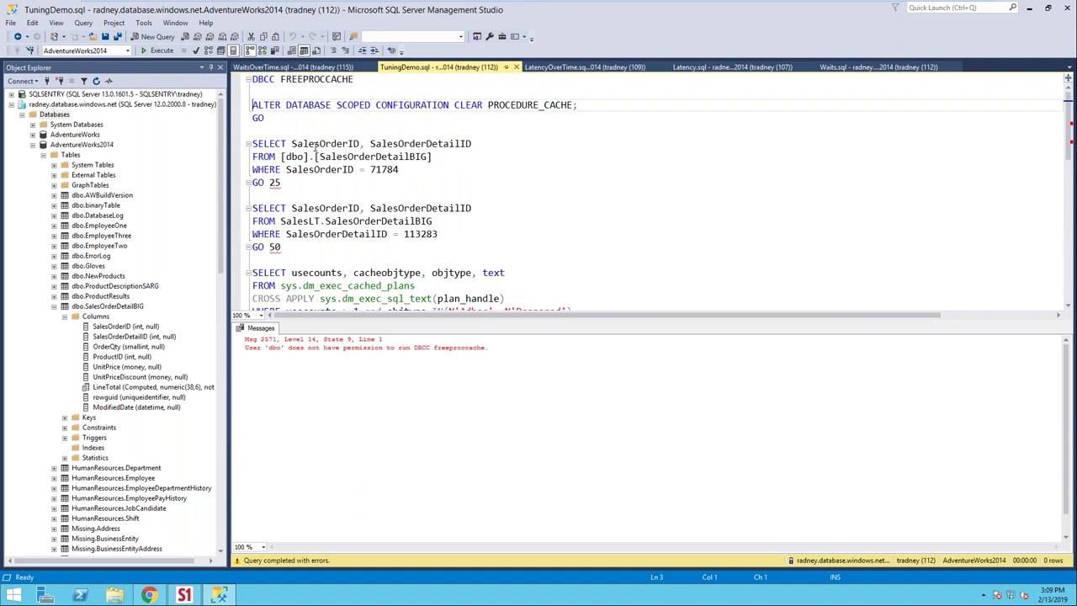
key(shift+Down)
key(shift+Down)
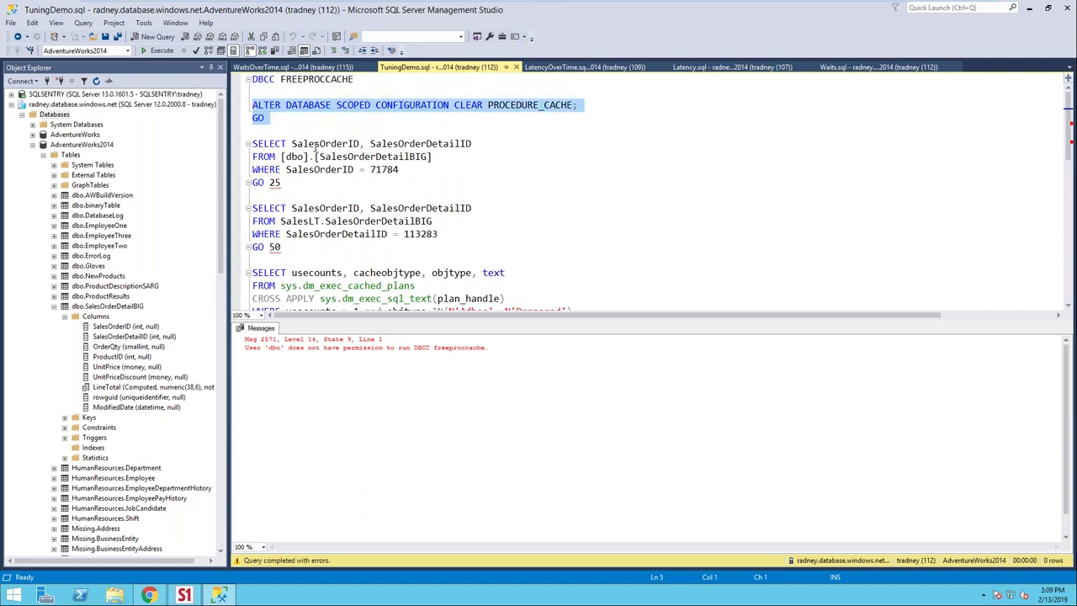
key(F5)
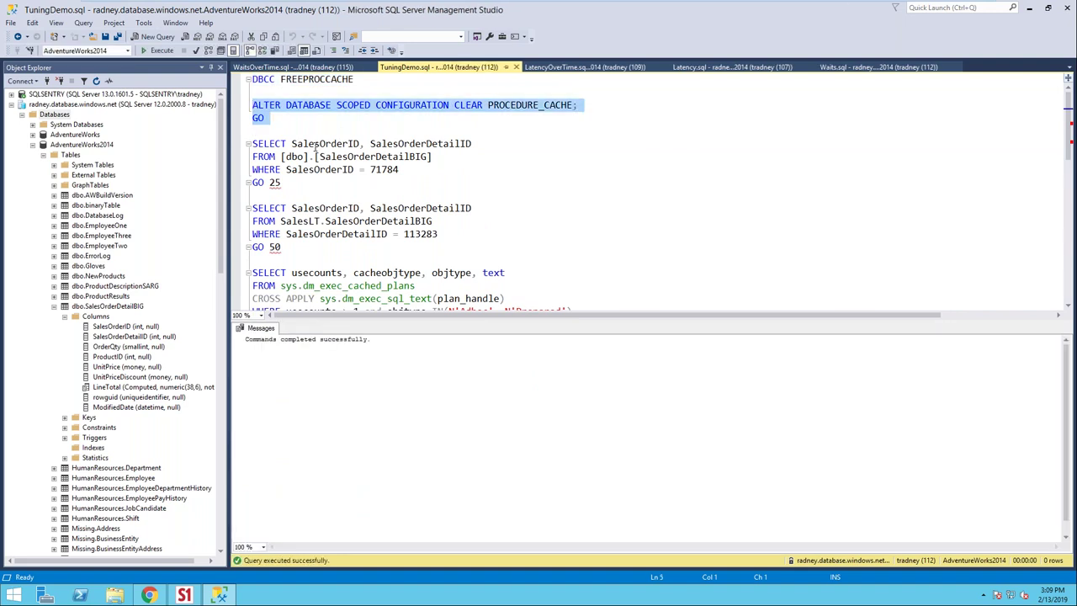
Run the sys.dm_exec_cached_plans query again to list cached Adhoc and Prepared plans with usecounts above 1.
key(Down)
key(Down)
key(Down)
key(Down)
key(Down)
key(Down)
key(Down)
key(Down)
key(Down)
key(Down)
key(Down)
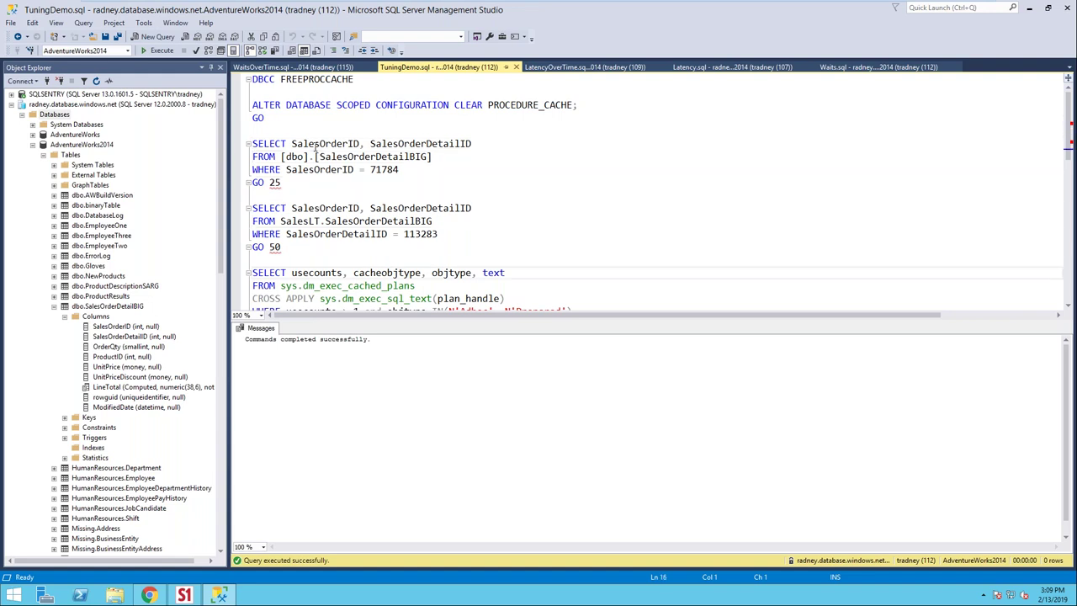
key(shift+Down)
key(shift+Down)
key(shift+Down)
key(shift+Down)
key(shift+Down)
key(shift+Down)
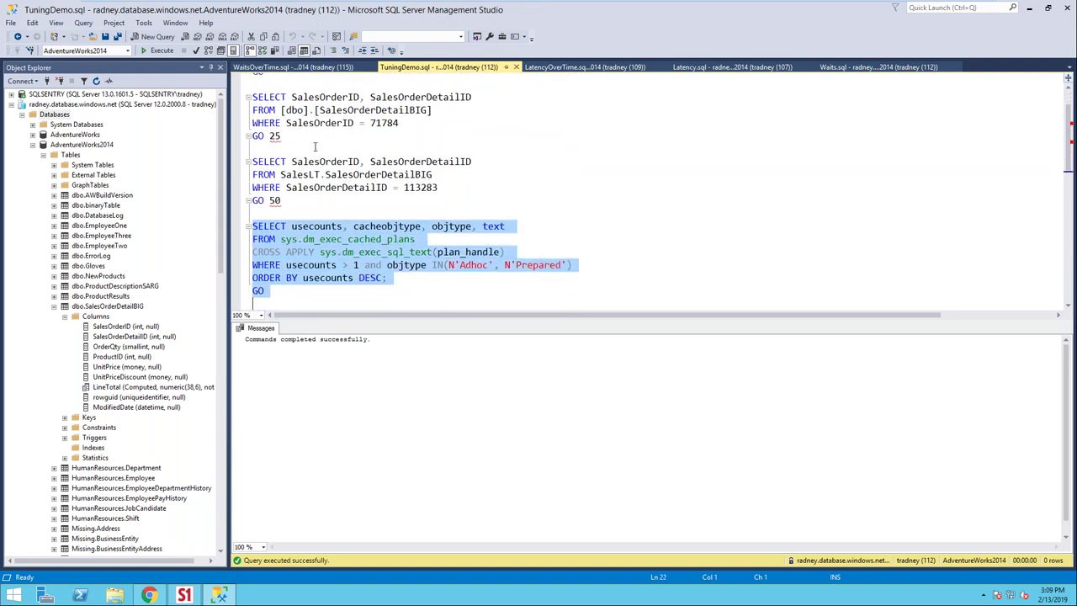
key(F5)
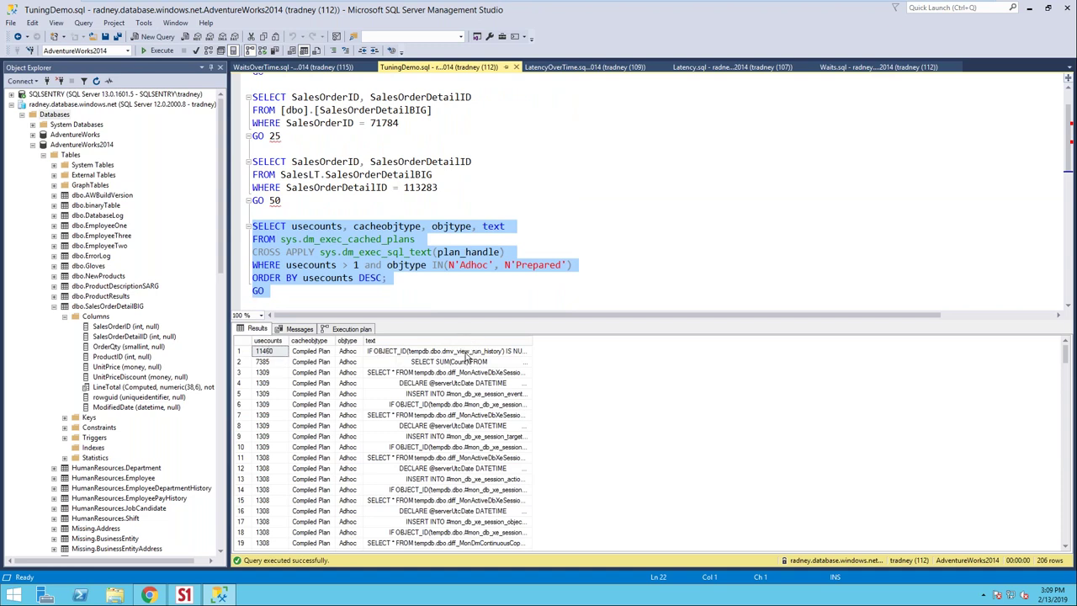
Widen the text column of the query results to read the cached statements, and return to the start of the script.
click(525, 352)
drag(533, 339, 799, 327)
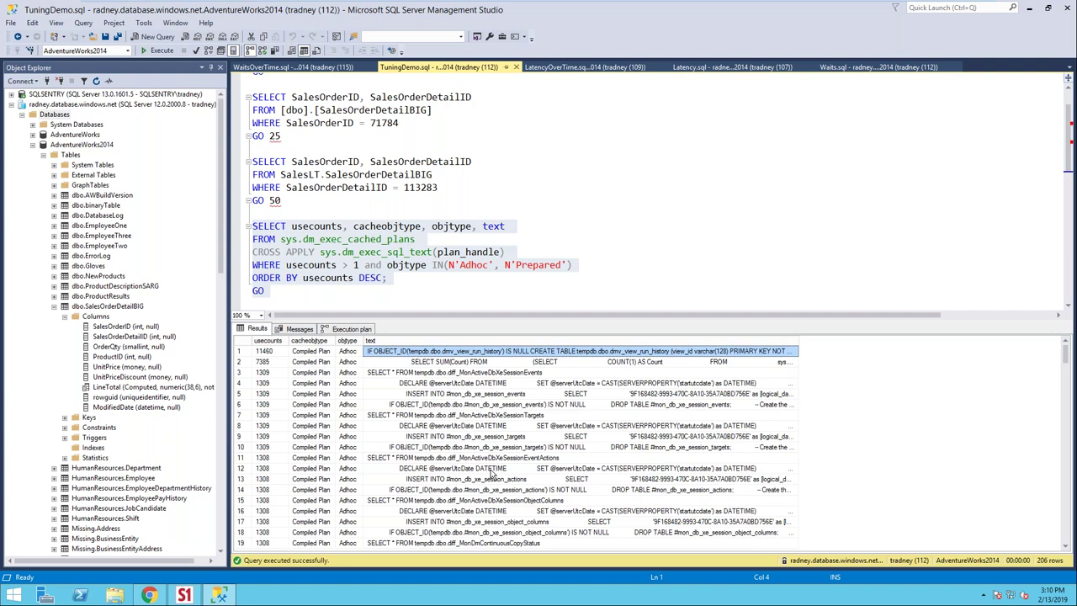
click(391, 206)
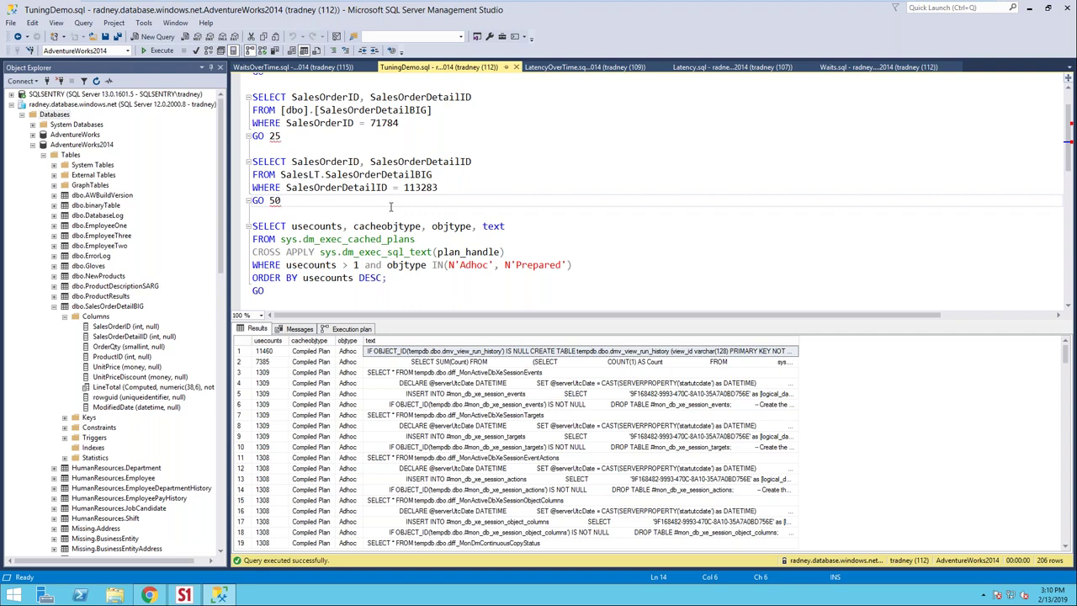
scroll(390, 206, up, 1)
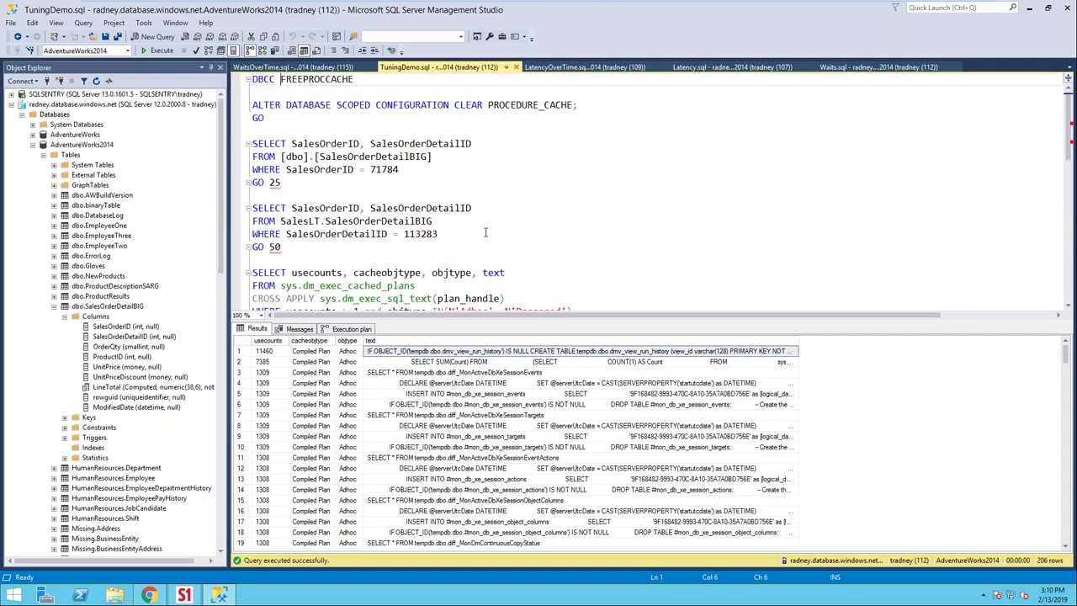
Switch to the SentryOne client, examine the adventureworks2014 DTU usage chart, and minimize the client.
click(184, 596)
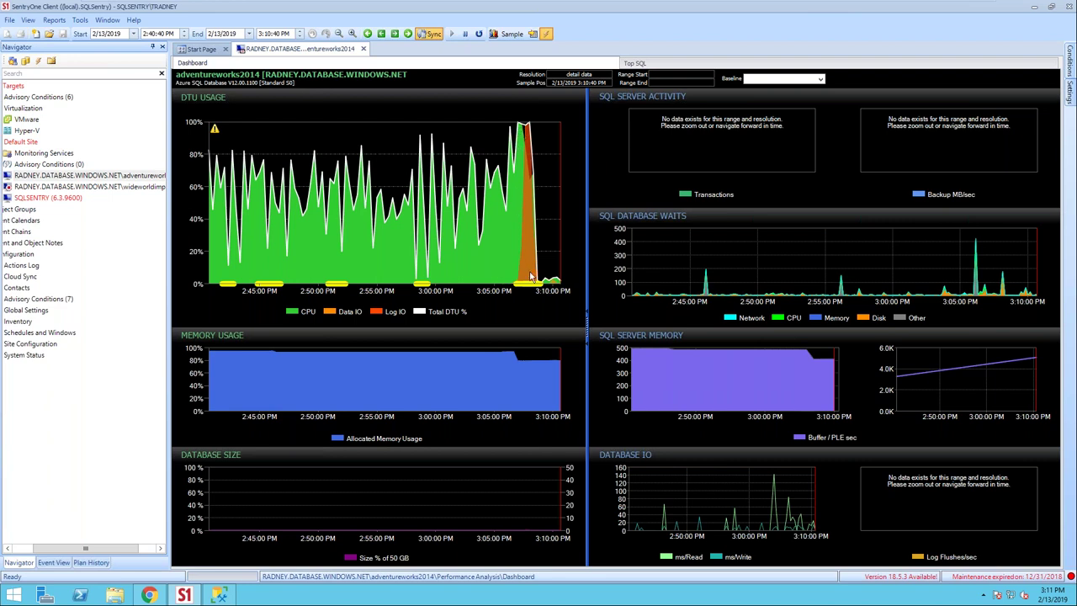
mouse_move(528, 254)
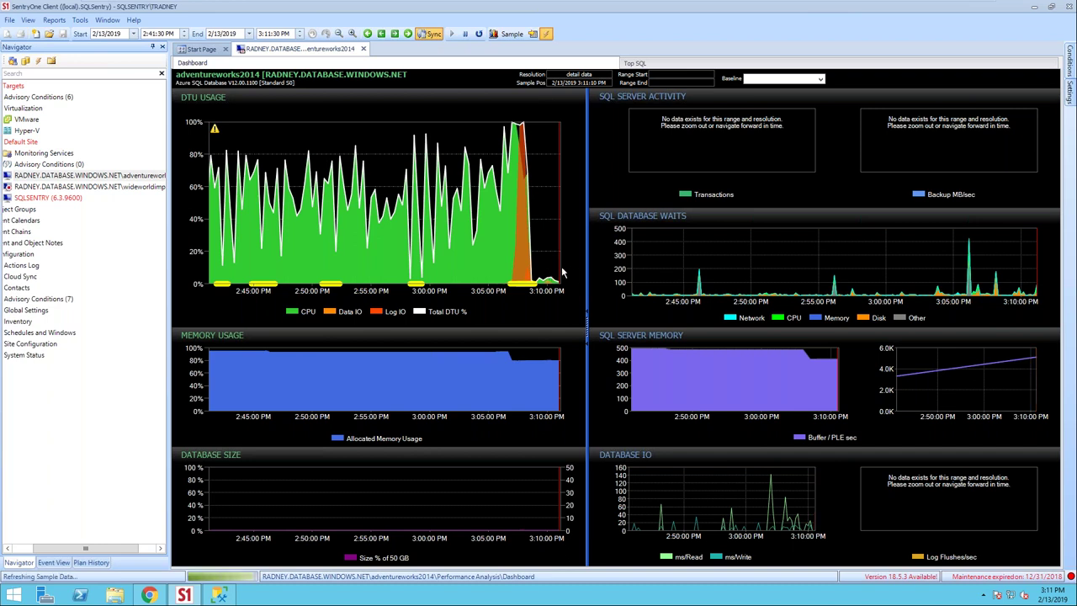
click(1033, 7)
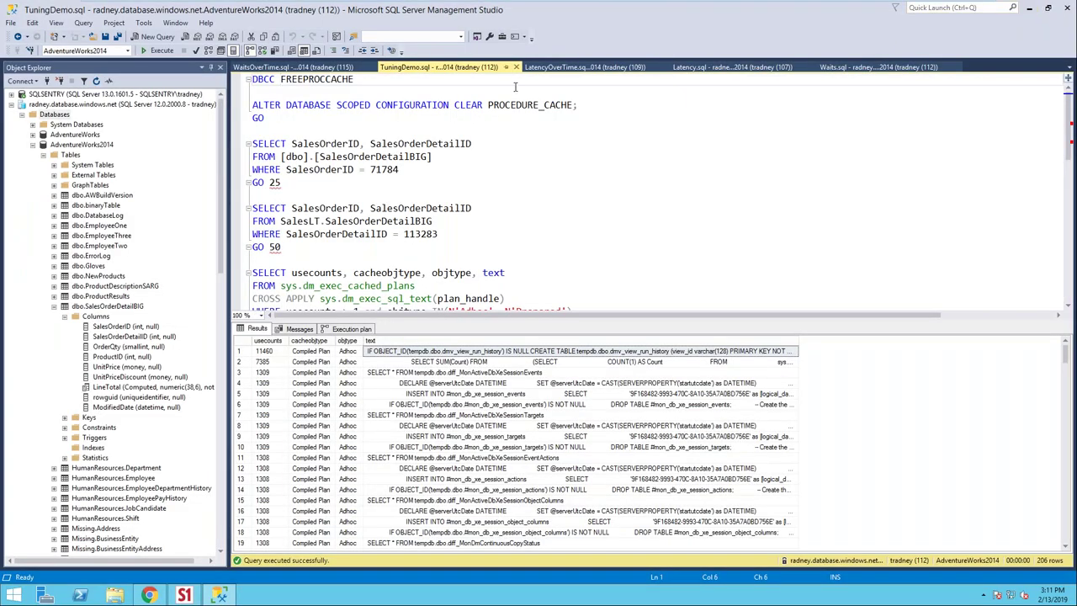
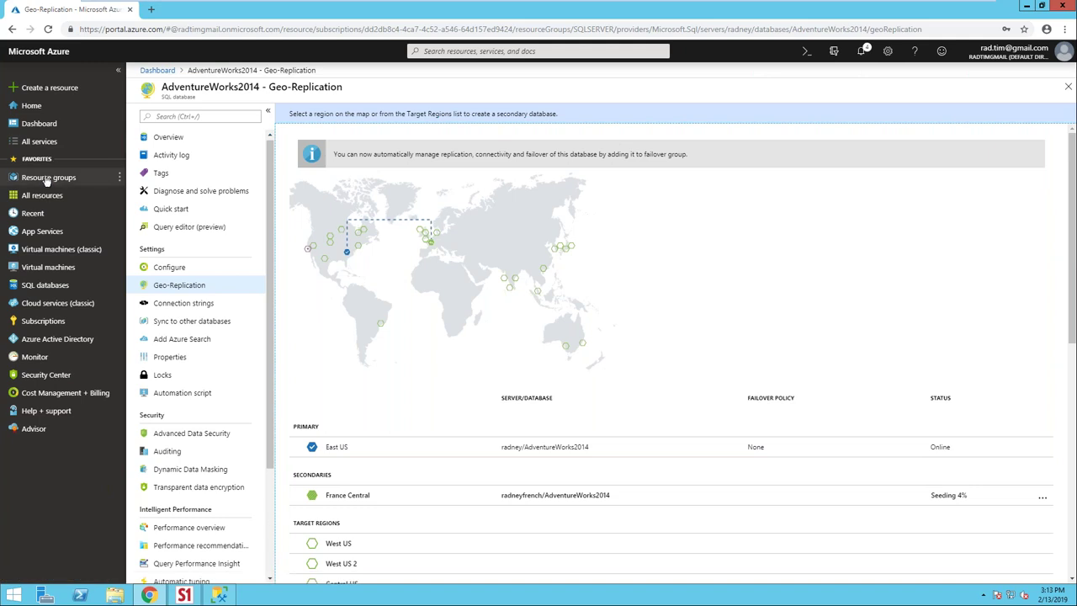
In the Azure portal, open the radney SQL server from all resources and view its deleted databases.
click(82, 200)
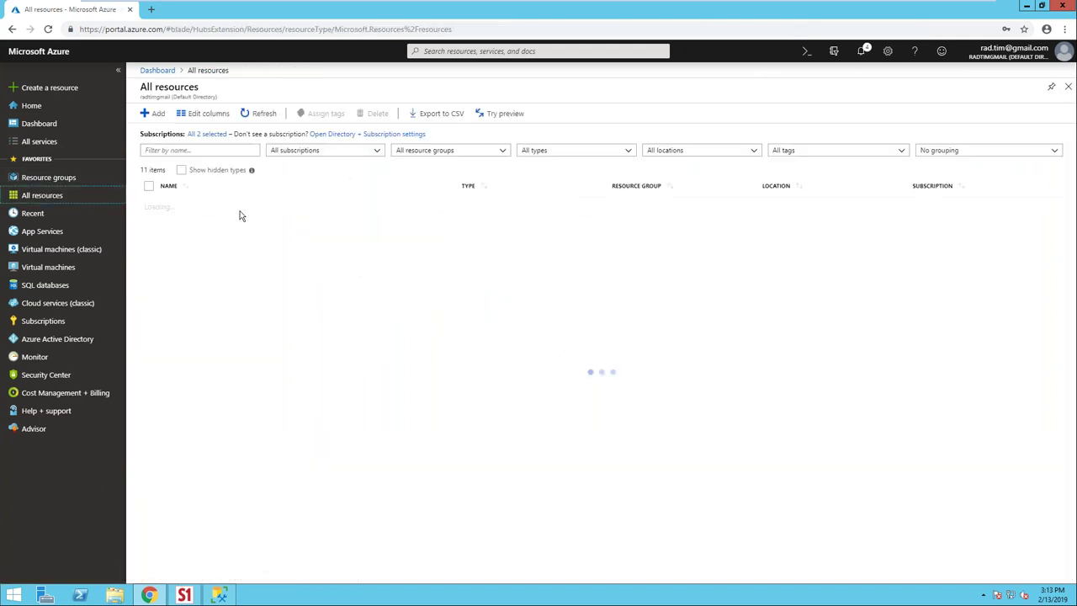
click(192, 243)
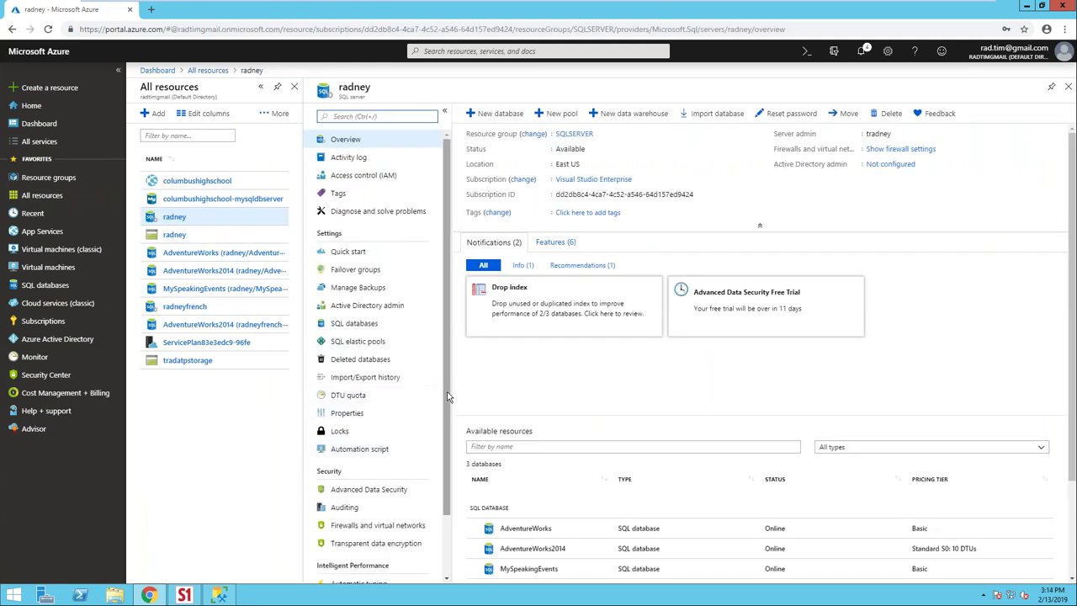
click(370, 360)
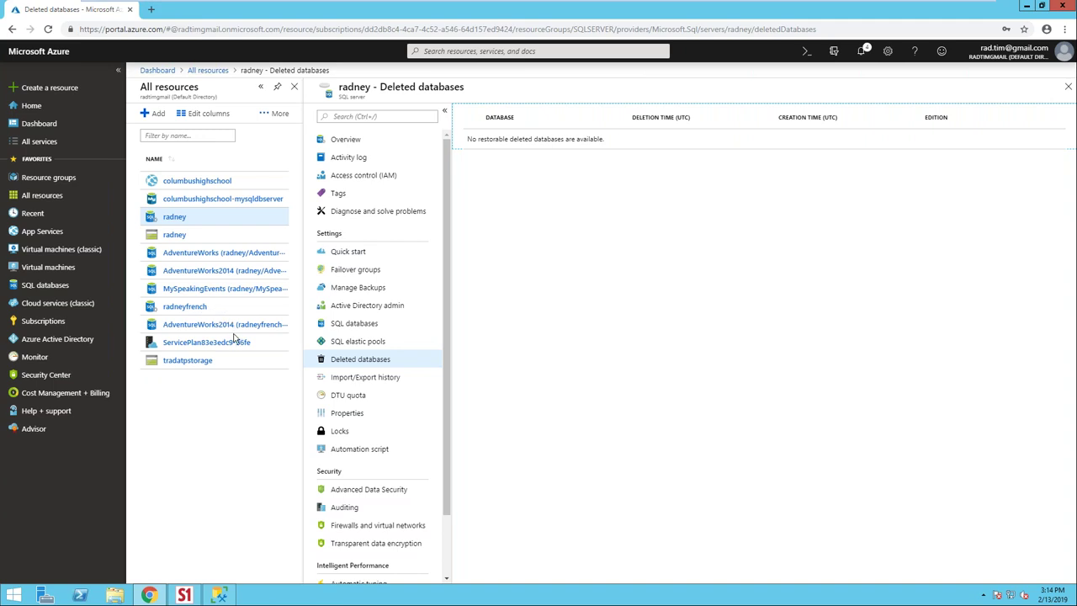
Open the AdventureWorks database's pricing configuration, look at Premium, and try the Standard tier with 100 and 50 DTUs.
click(256, 252)
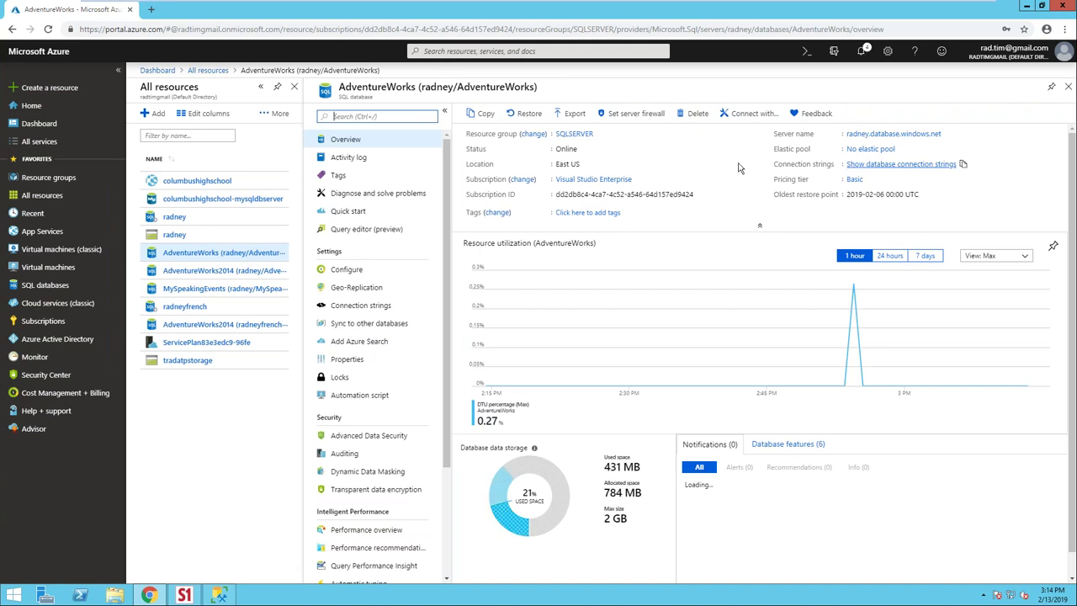
click(367, 275)
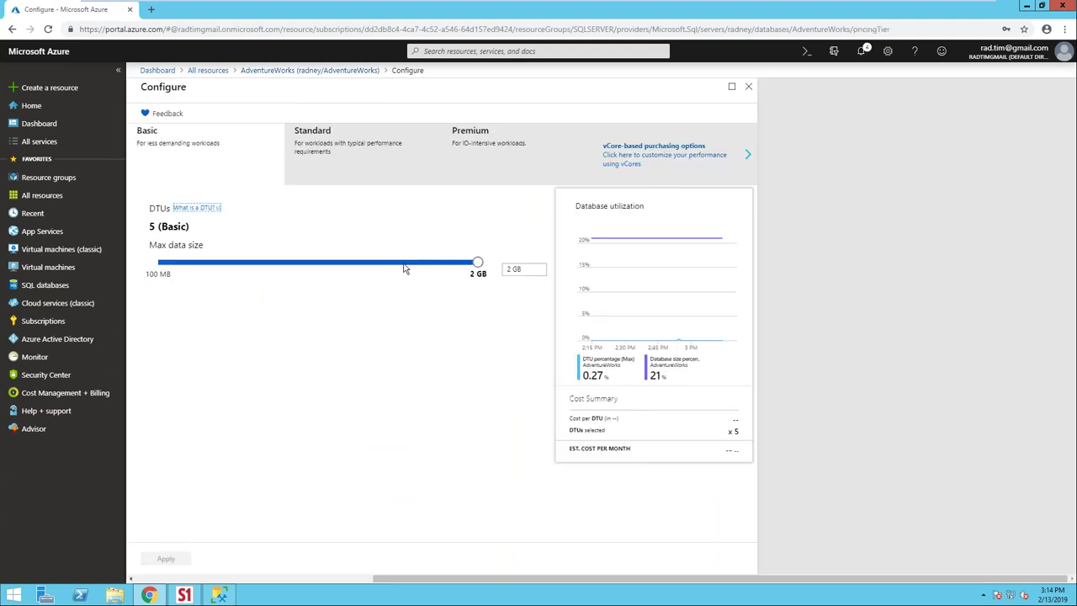
click(491, 159)
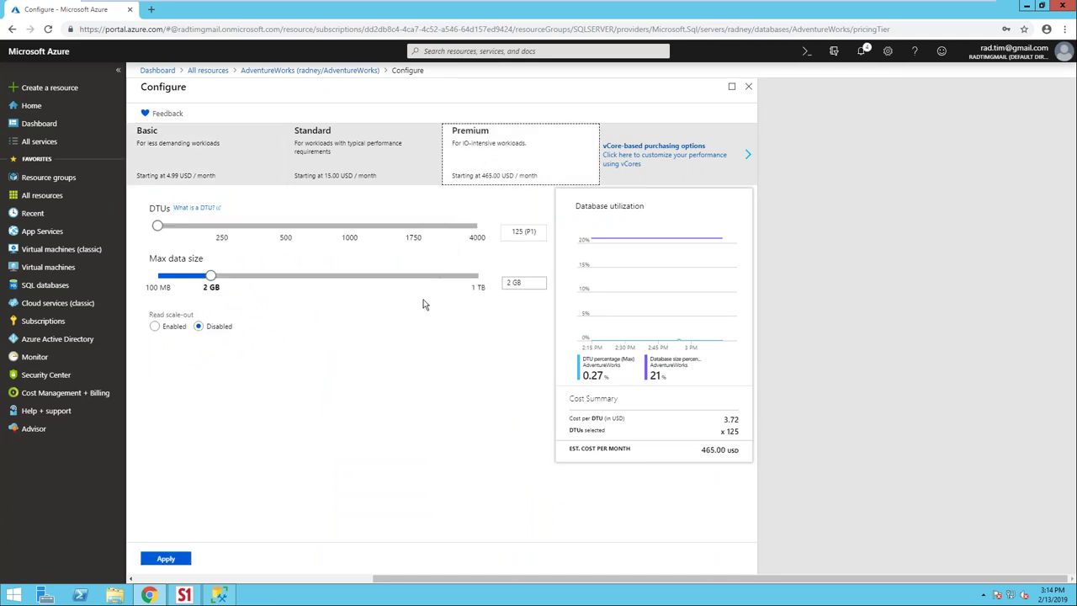
click(324, 155)
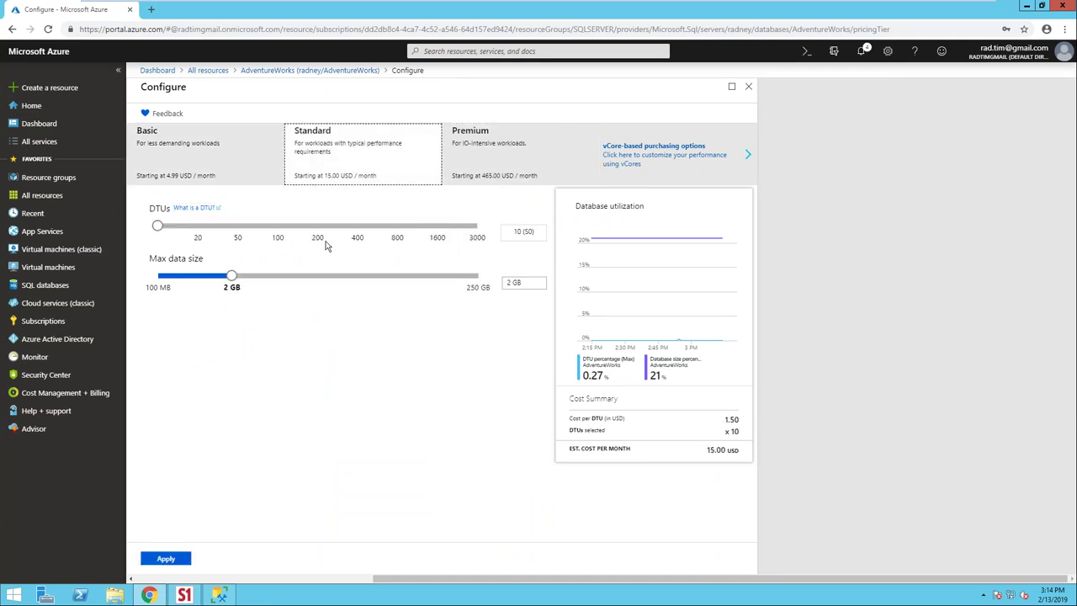
click(278, 226)
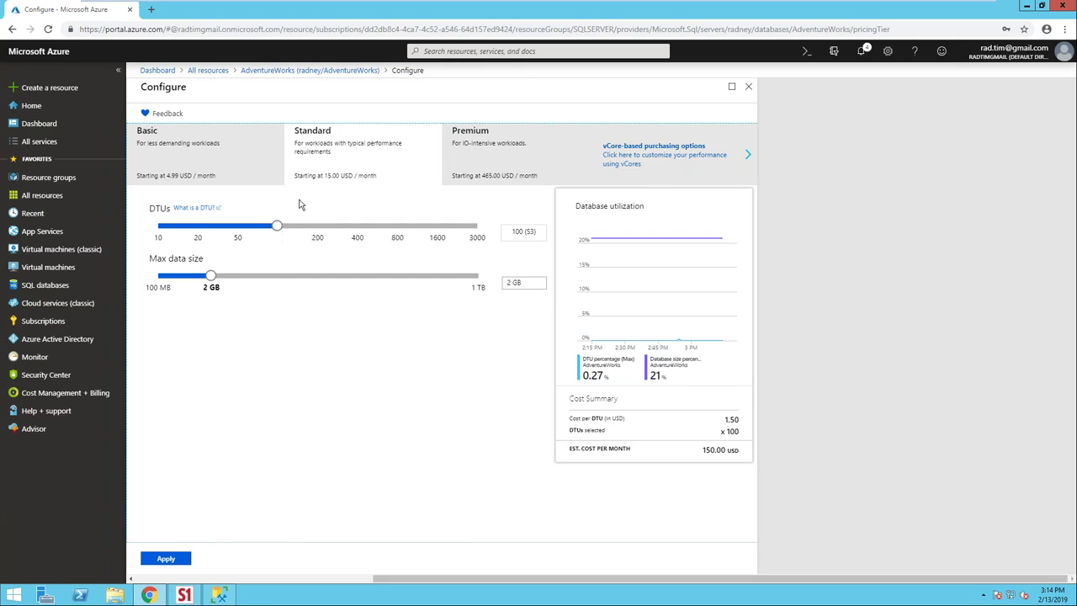
click(240, 235)
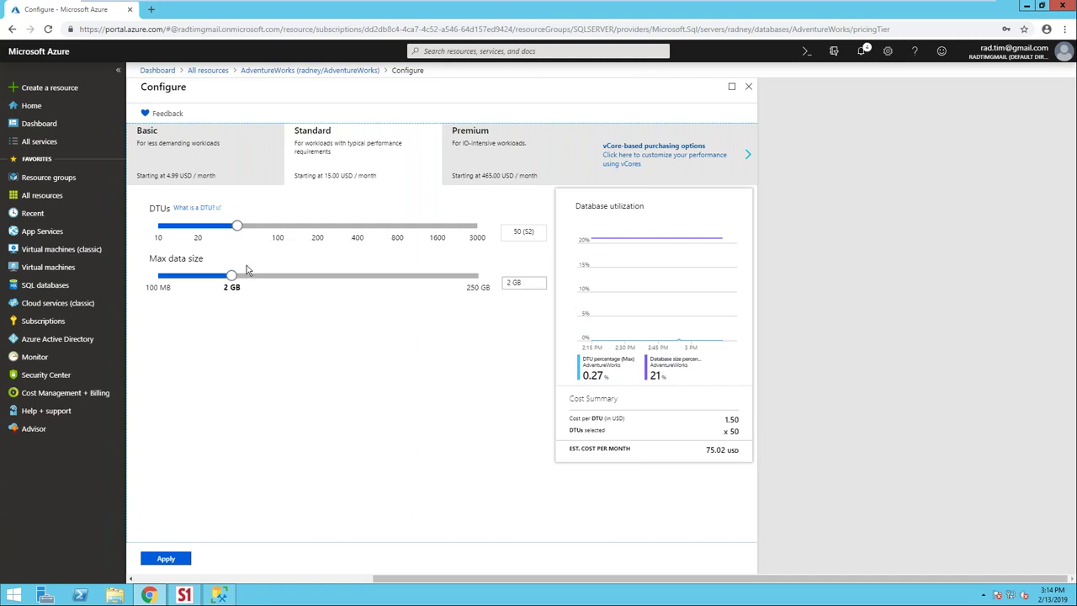
Try the Standard tier's maximum data sizes, choosing 250 GB at 50 DTUs and 1 TB at 100 DTUs.
drag(231, 276, 479, 285)
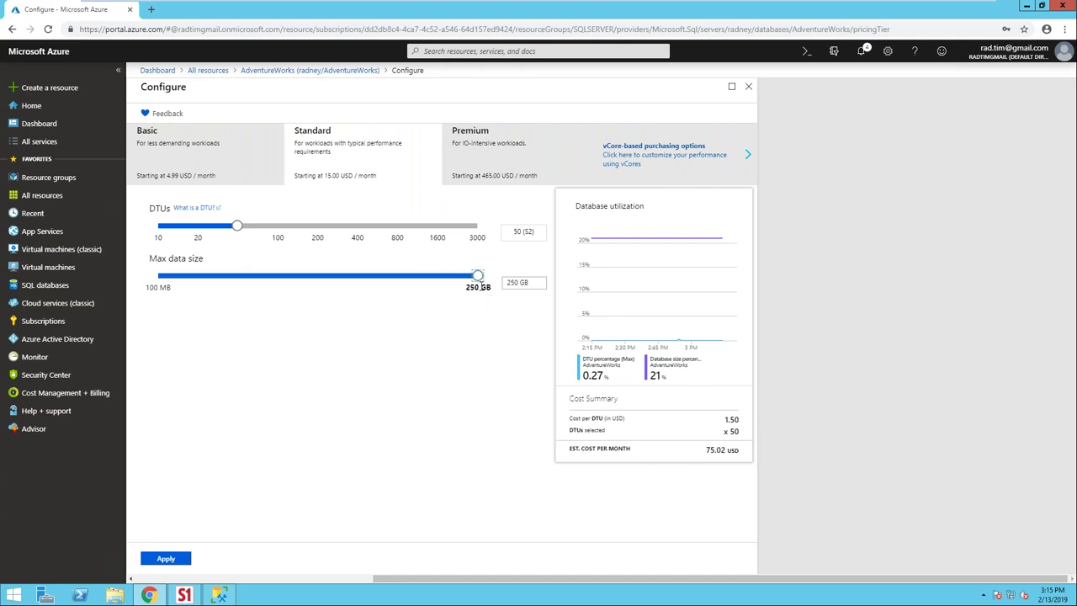
click(277, 226)
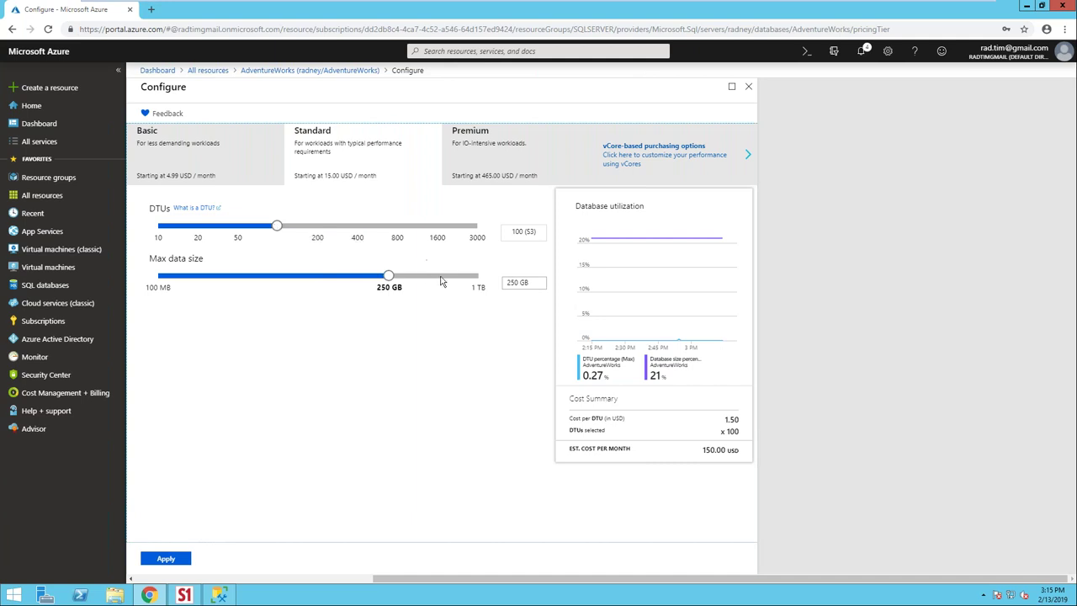
click(478, 280)
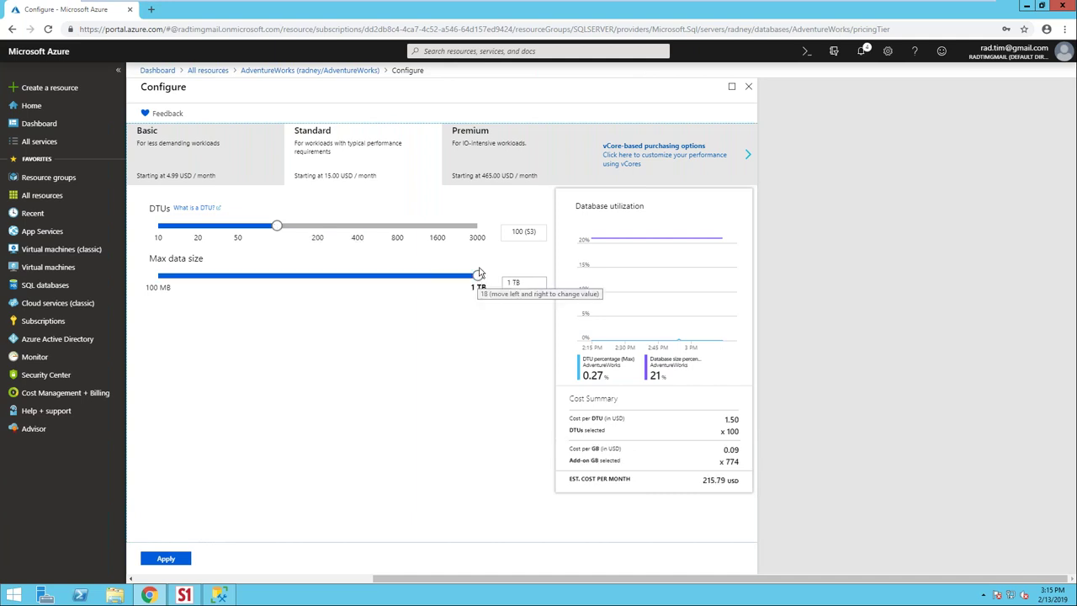
Select the Premium tier and compare 1750, 1000 and 125 DTUs with a 1 TB maximum data size.
click(502, 148)
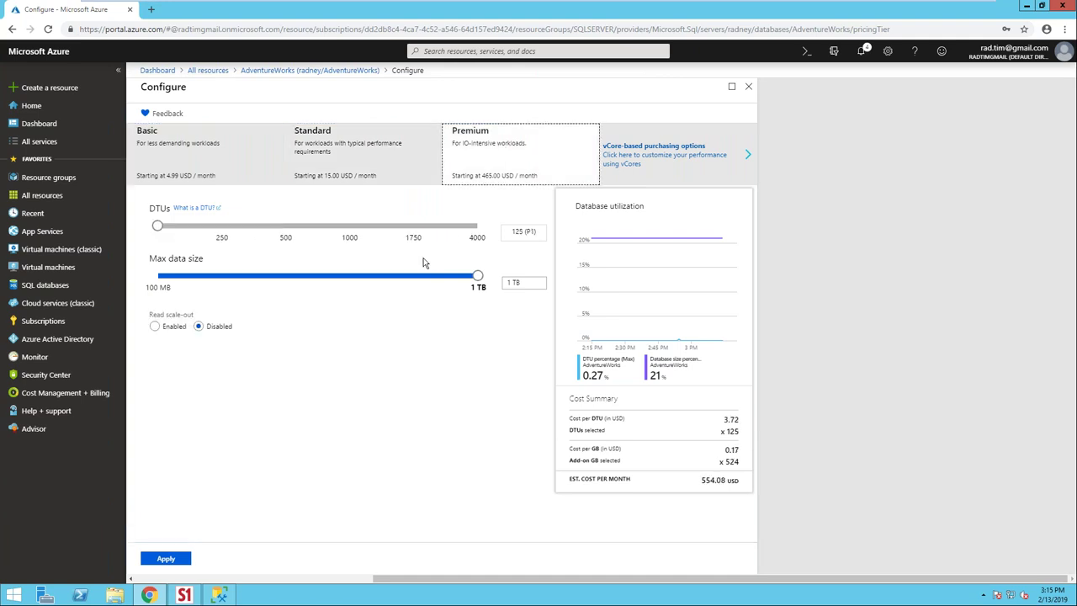
click(413, 227)
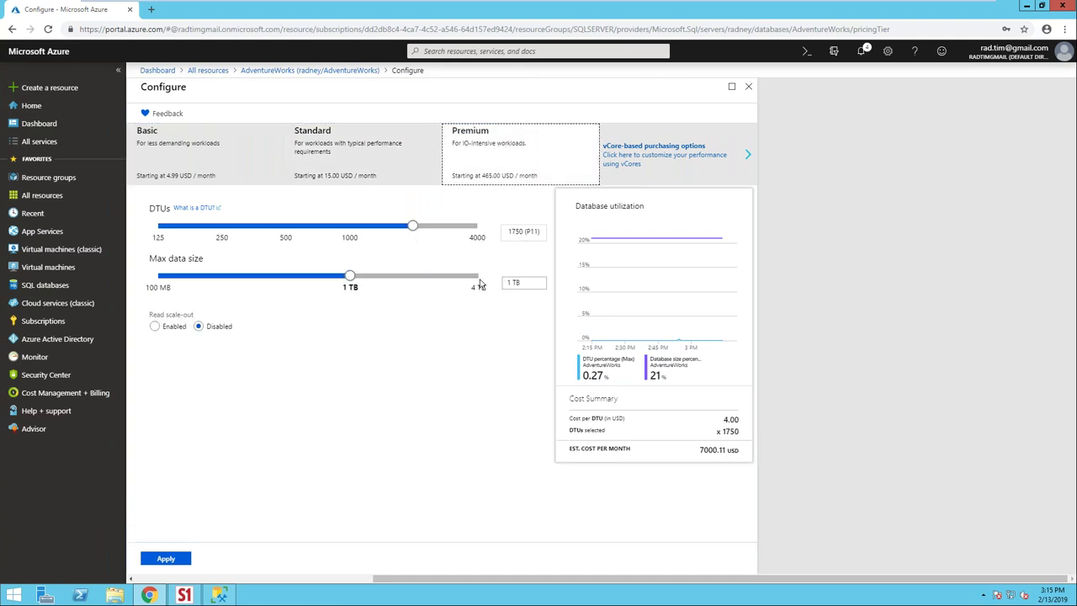
click(353, 229)
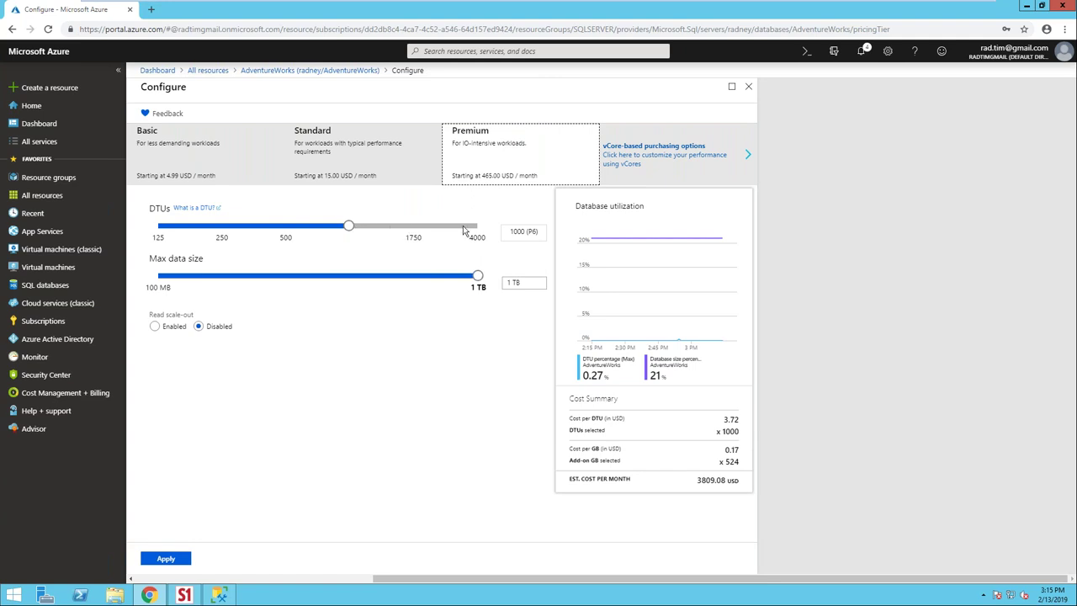
click(393, 229)
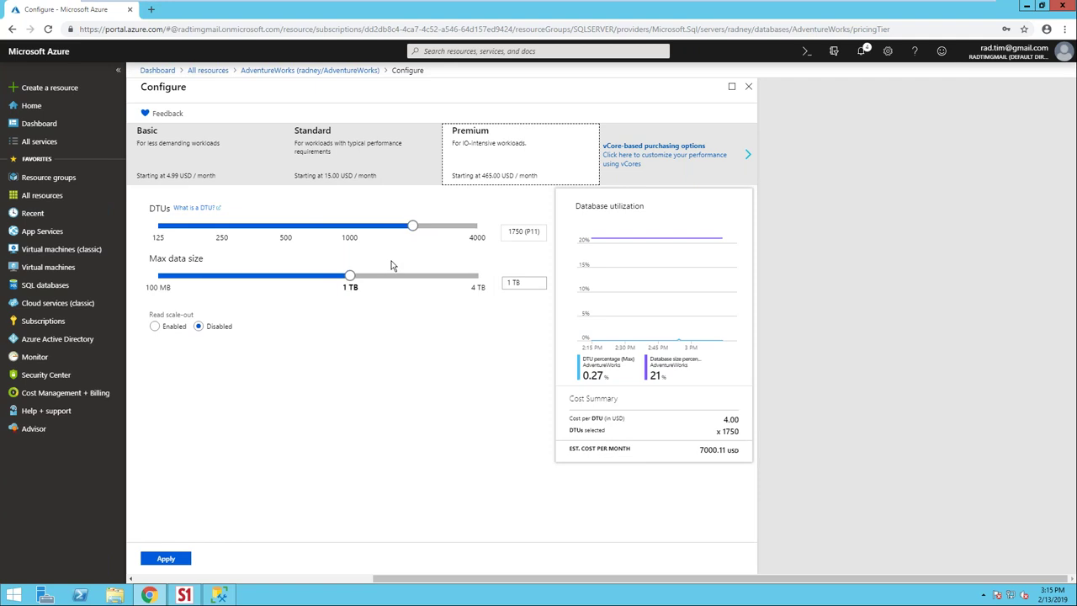
click(358, 229)
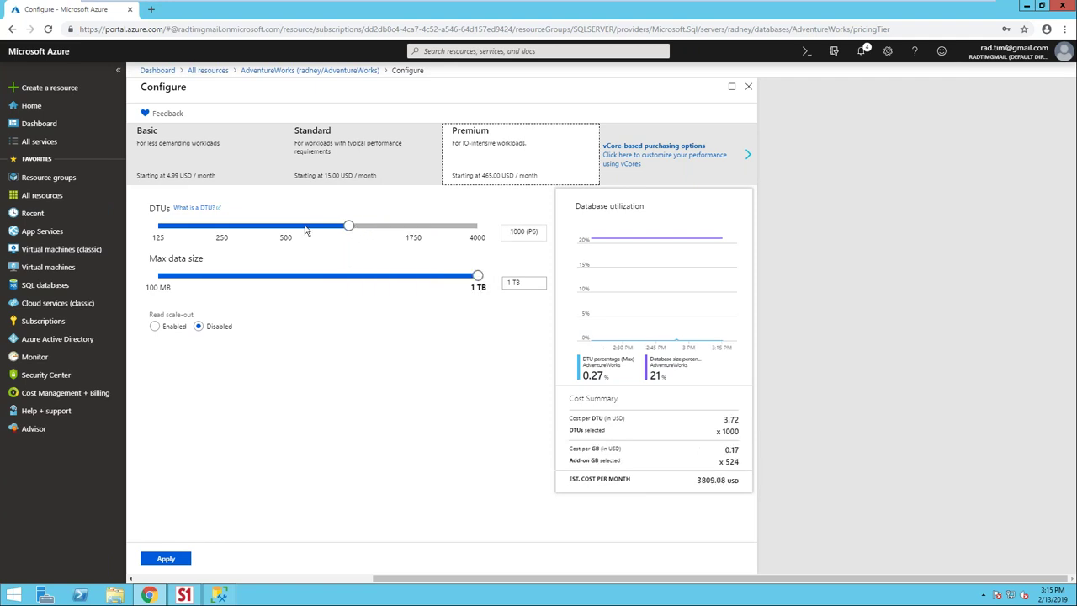
drag(286, 229, 162, 229)
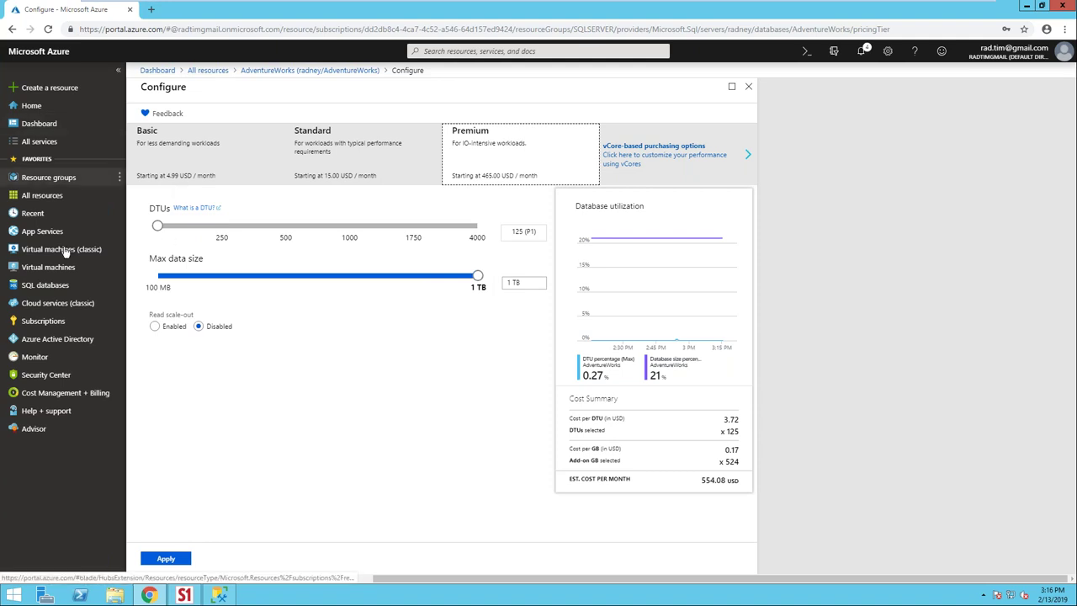
Discard the unsaved pricing edits and open a new SQL database form to read the Collation field's information.
click(58, 285)
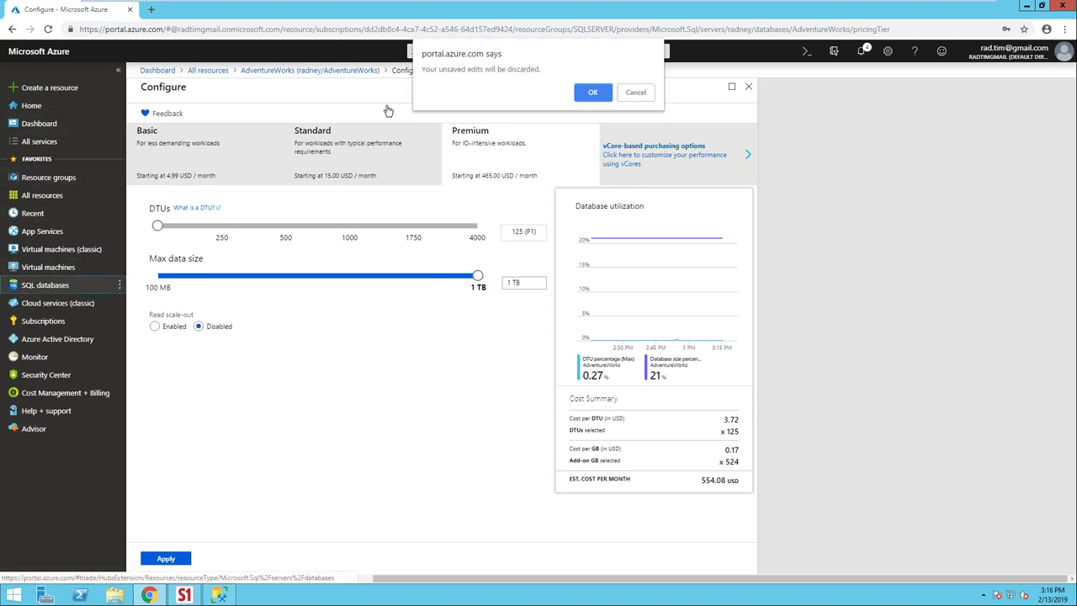
click(588, 93)
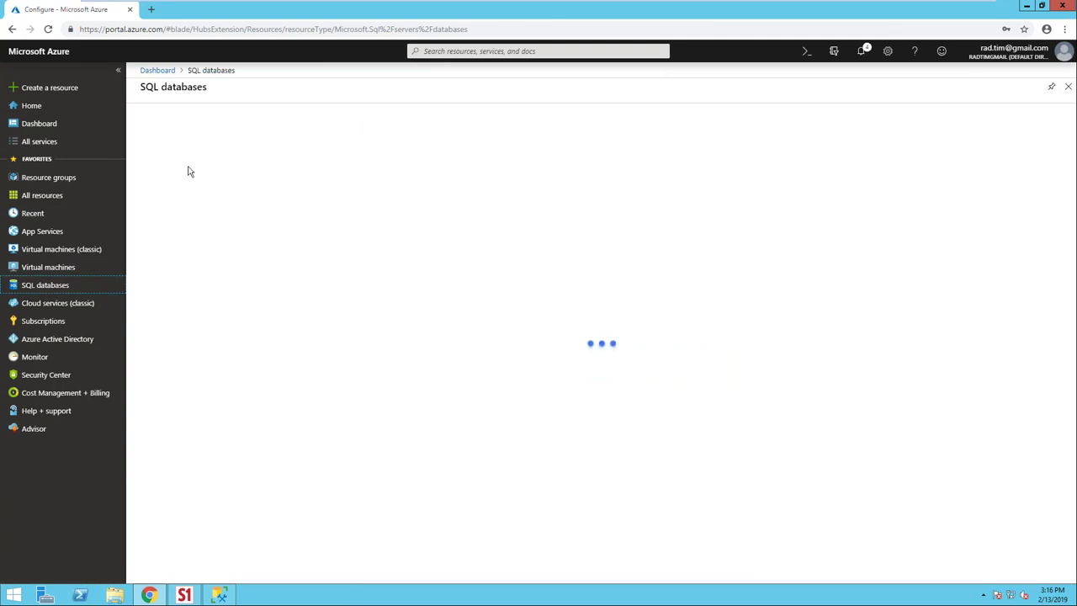
click(162, 118)
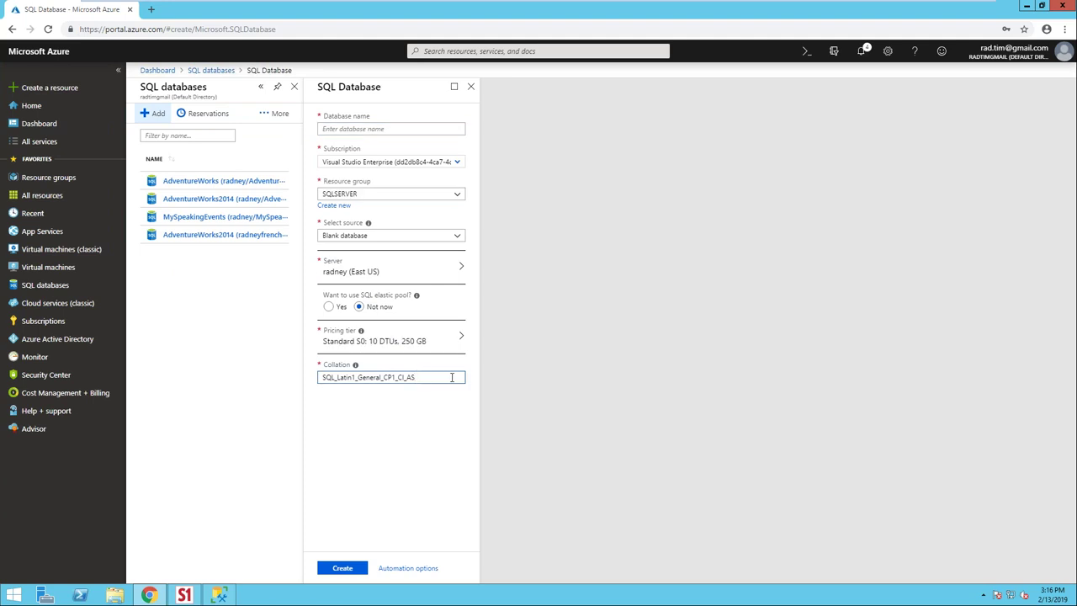
double_click(452, 377)
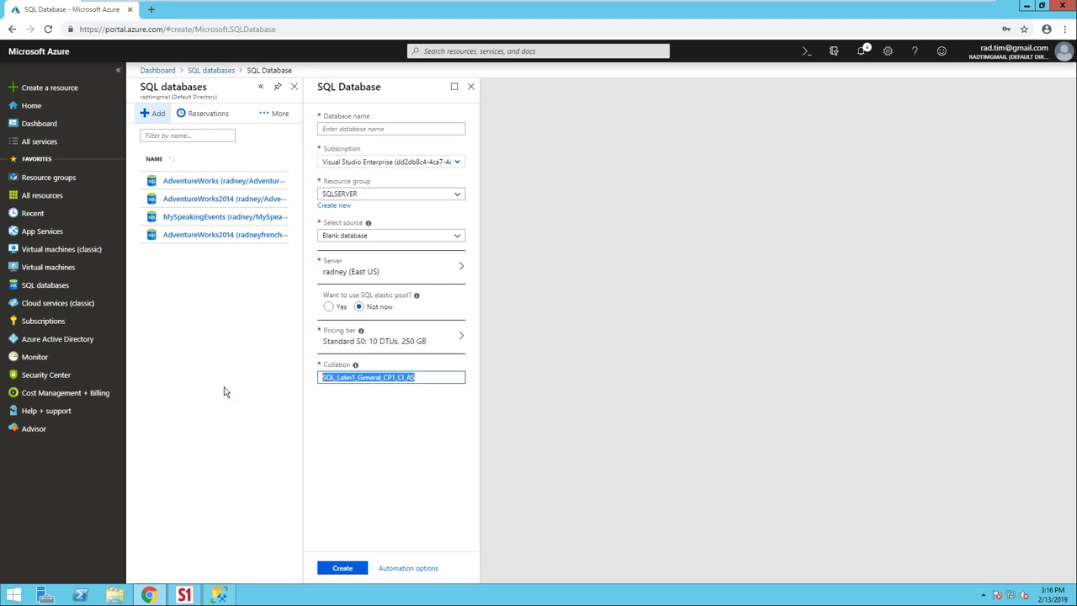
click(355, 367)
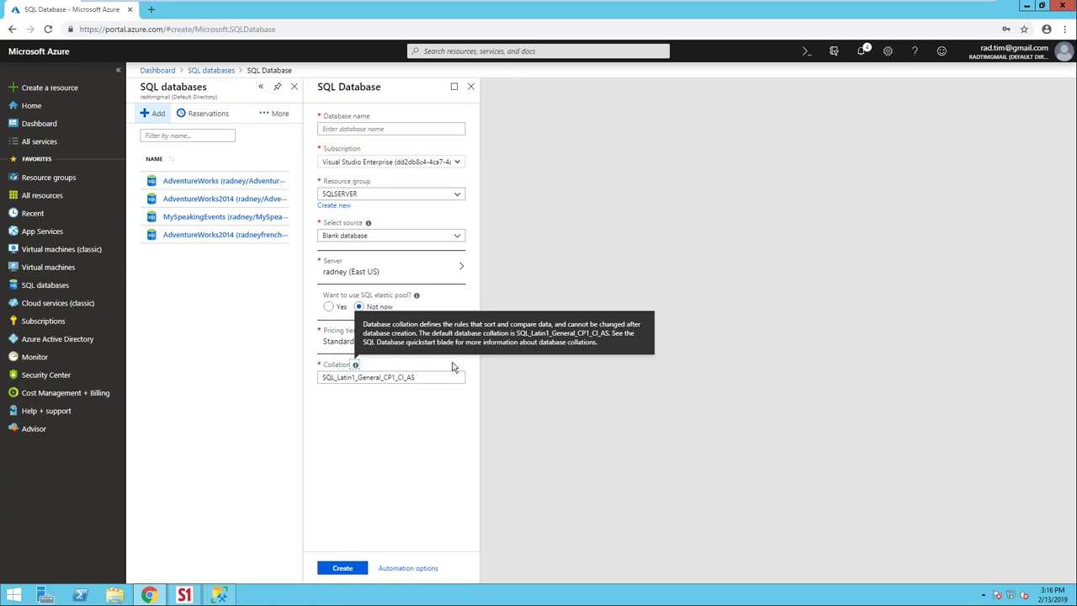
Switch to SQL Server Management Studio, start a new database on the radney server, and enter a database name.
click(223, 597)
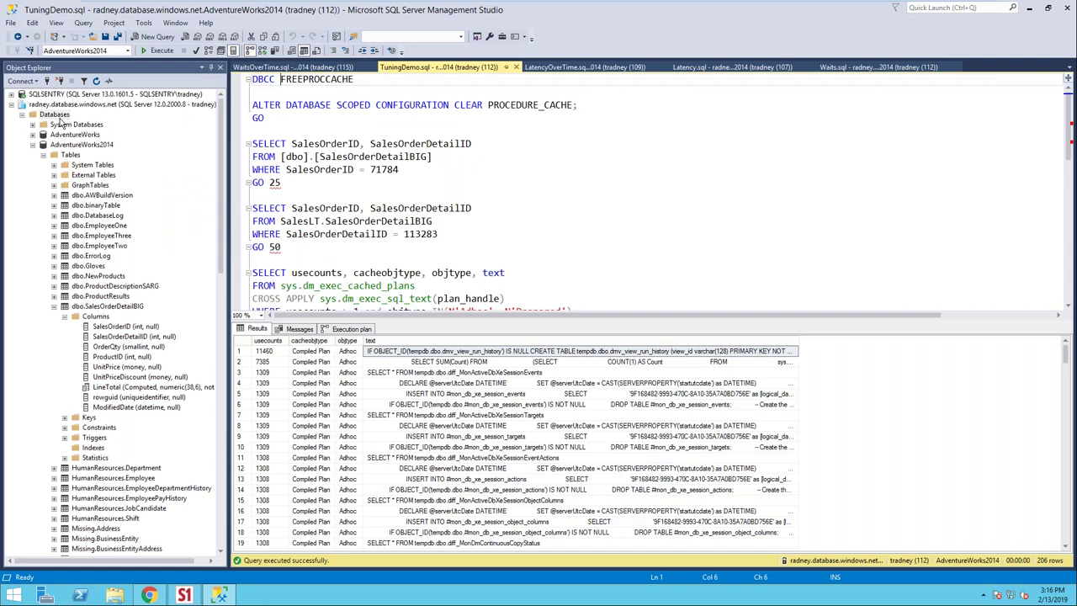
right_click(56, 114)
key(Escape)
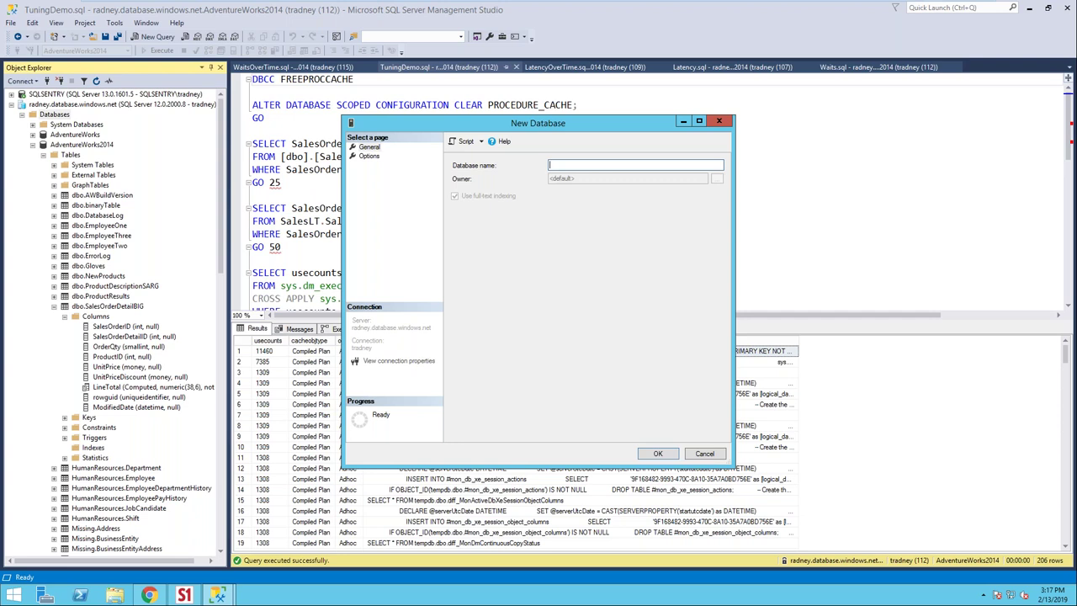
text(da)
text(arch)
Try Arabic_CI_AS_WS as the new database's collation in its options, and close the dialog without creating the database.
click(370, 156)
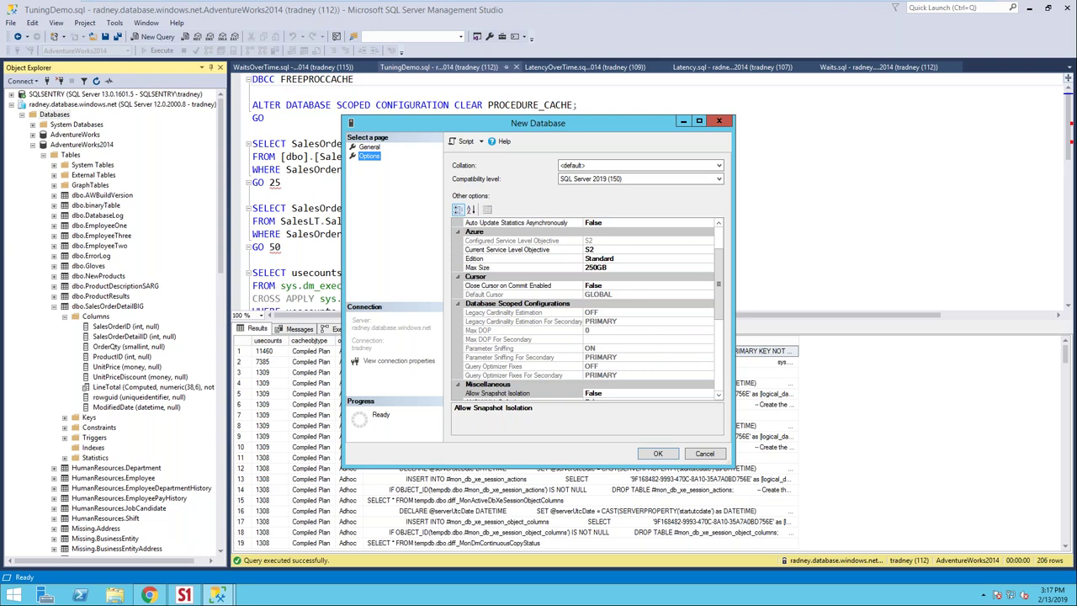
click(640, 165)
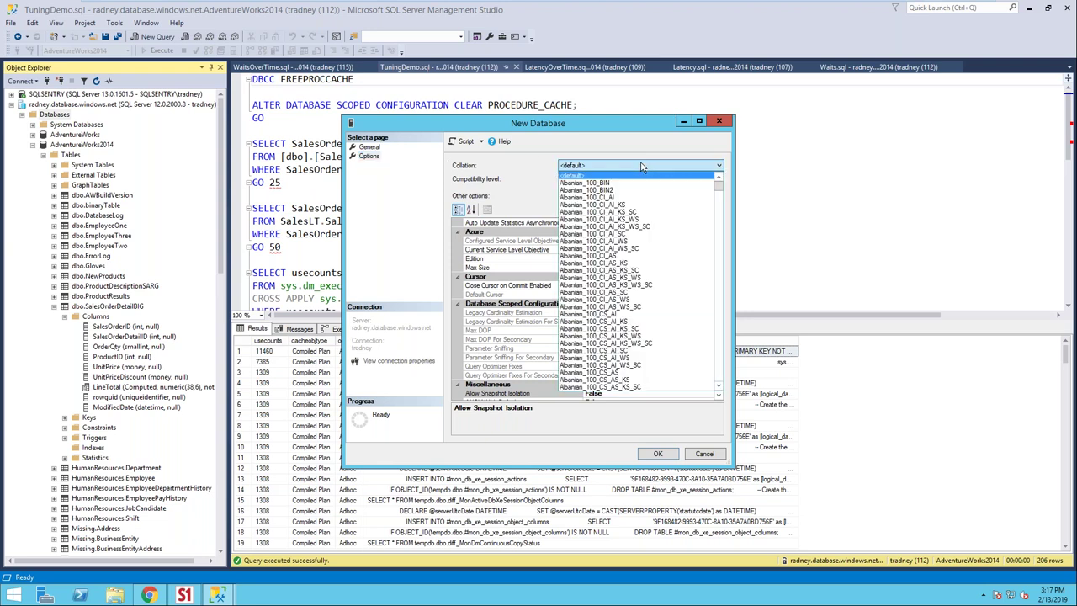
mouse_move(720, 187)
mouse_down()
mouse_move(721, 375)
mouse_move(711, 177)
mouse_up()
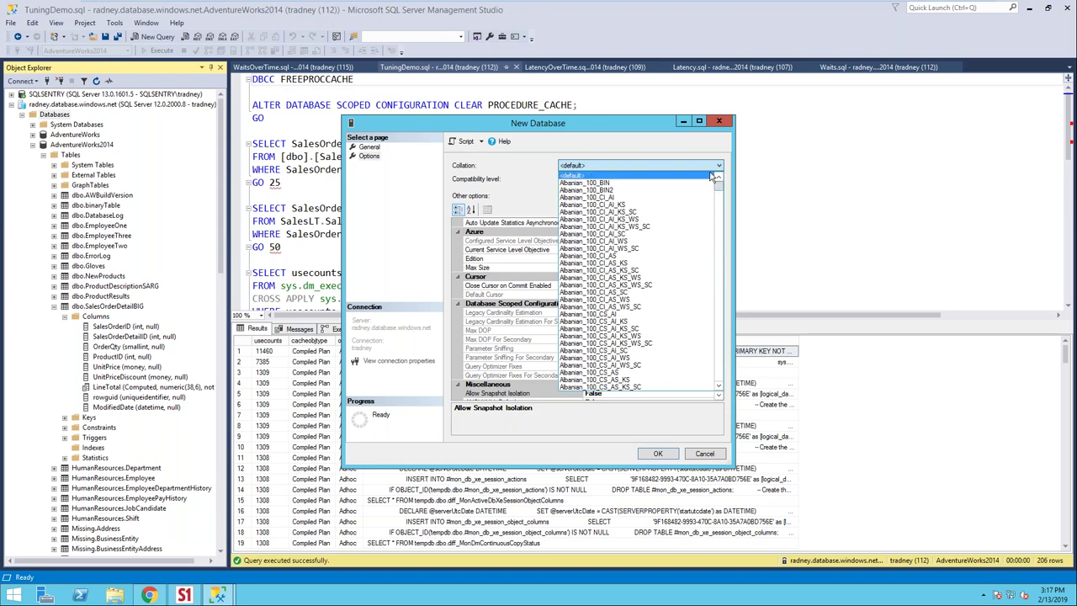
click(722, 244)
click(639, 242)
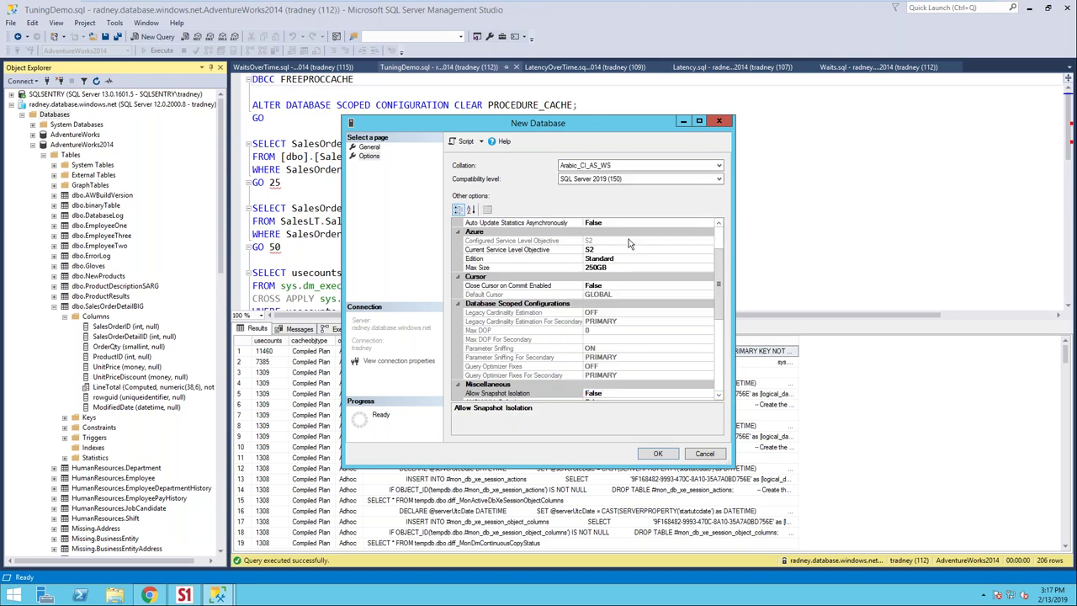
click(652, 180)
click(515, 187)
click(719, 122)
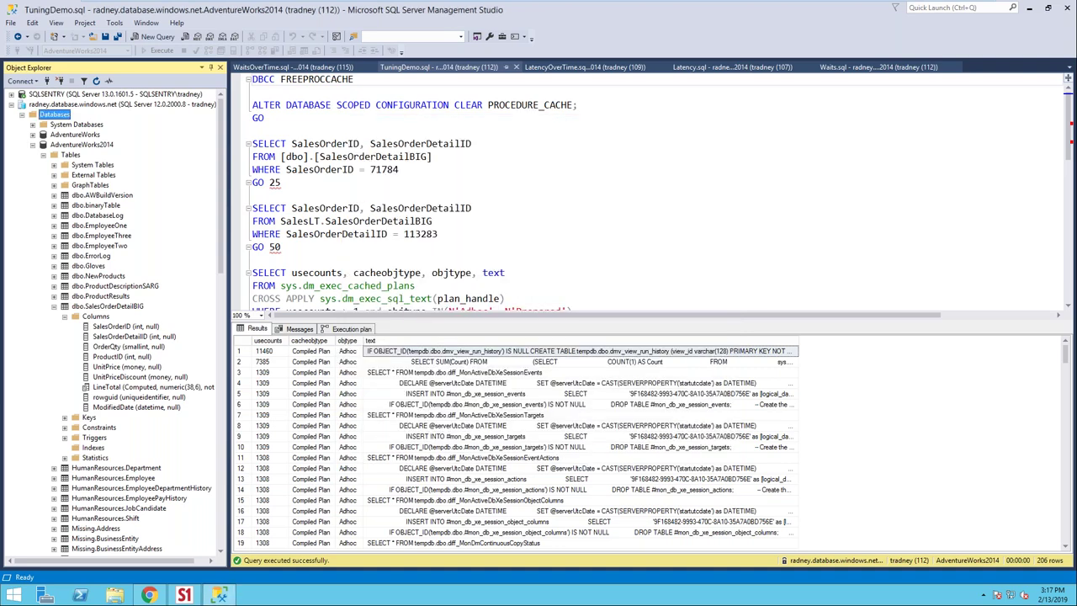